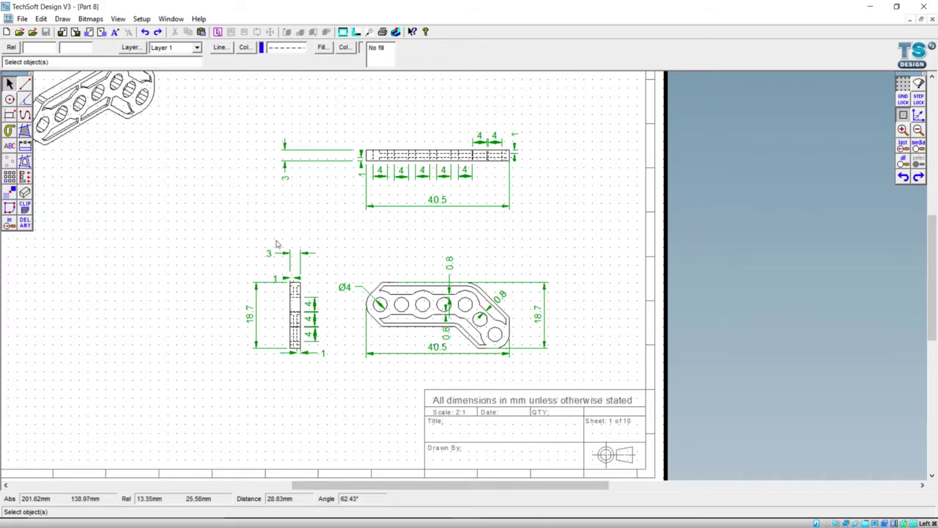
Delete the dimensioned side view with a selection window
scroll(276, 243, "down", 2)
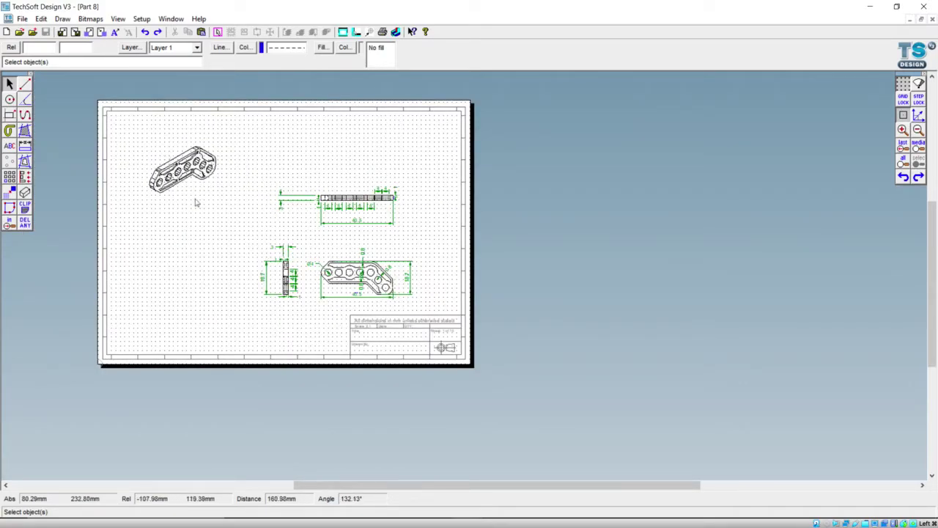
scroll(184, 167, "up", 1)
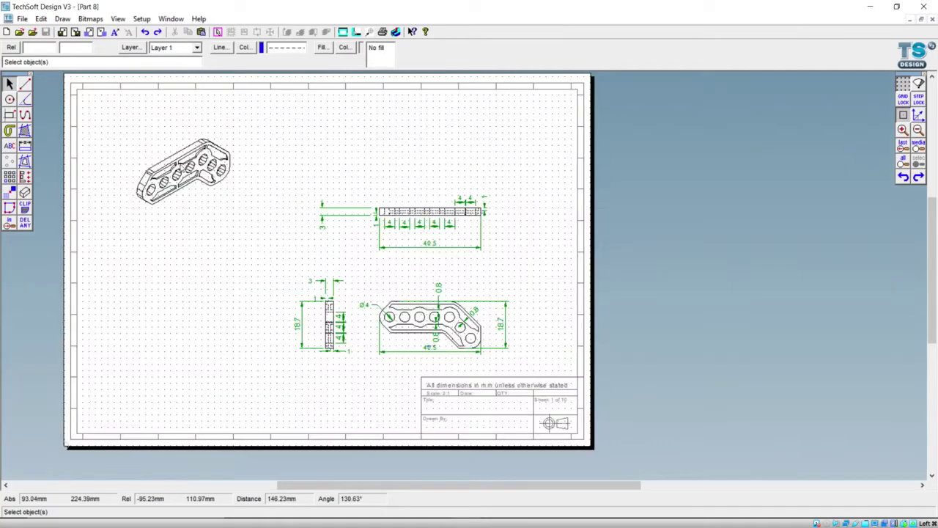
scroll(181, 168, "up", 1)
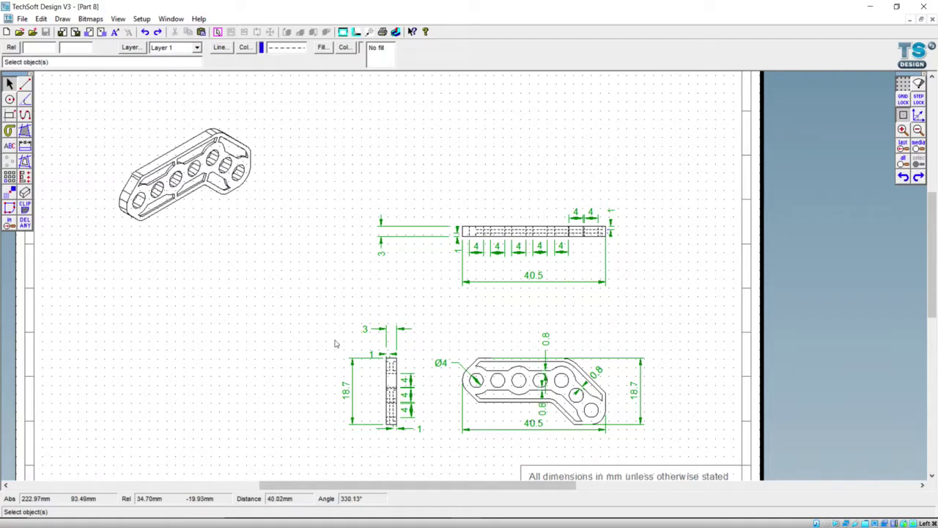
left_click(287, 294)
left_click_drag(287, 294, 435, 443)
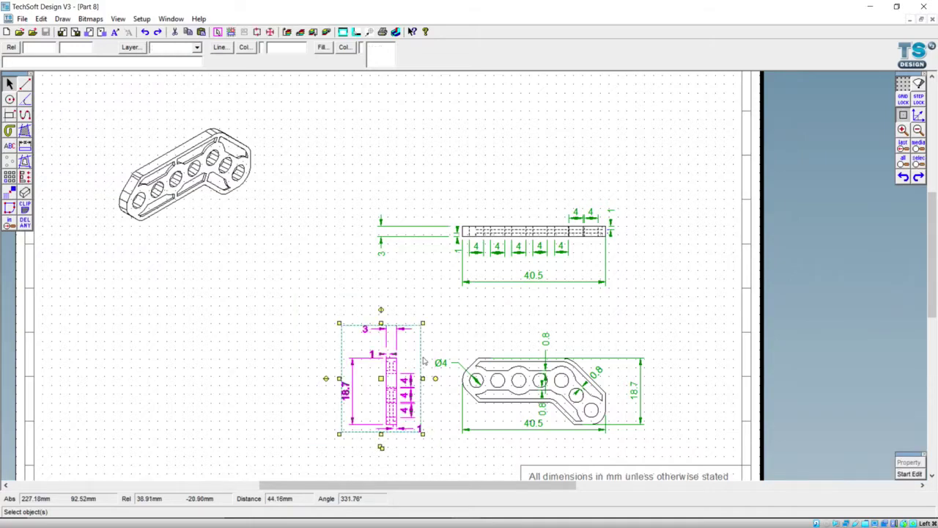
key("Delete")
Delete the dimensioned top view as well
left_click_drag(358, 162, 636, 326)
key("Delete")
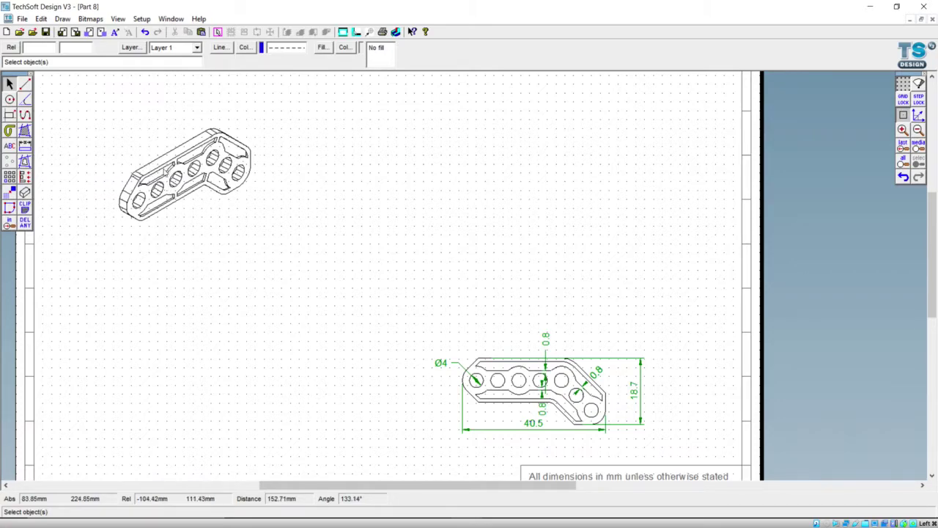
scroll(167, 175, "up", 2)
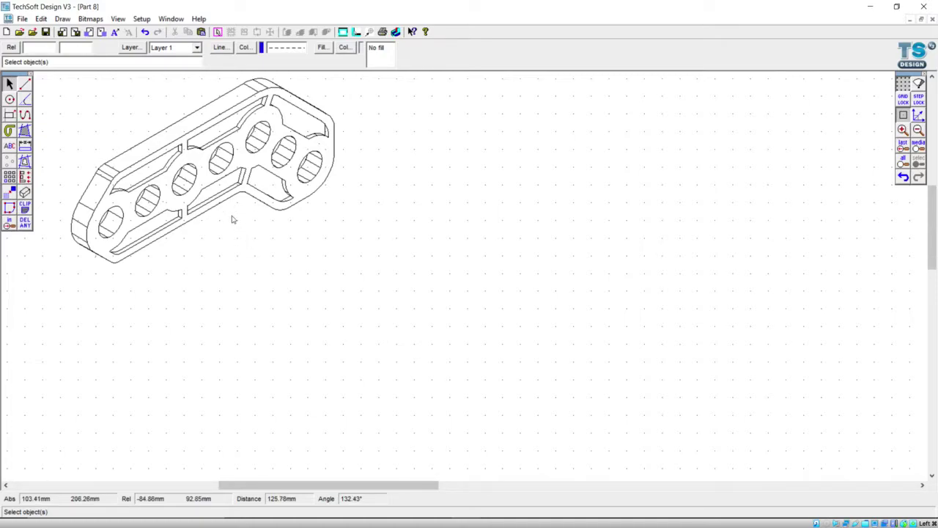
scroll(232, 218, "down", 1)
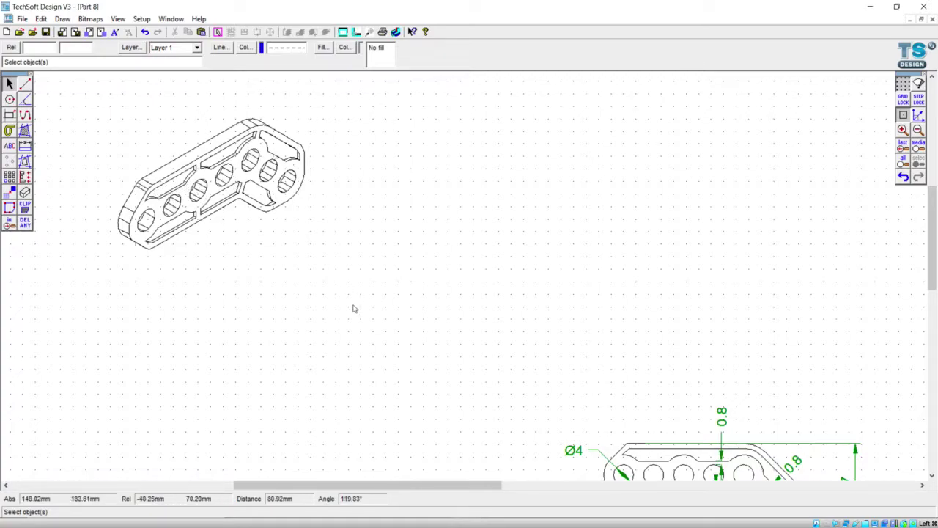
scroll(599, 308, "down", 1)
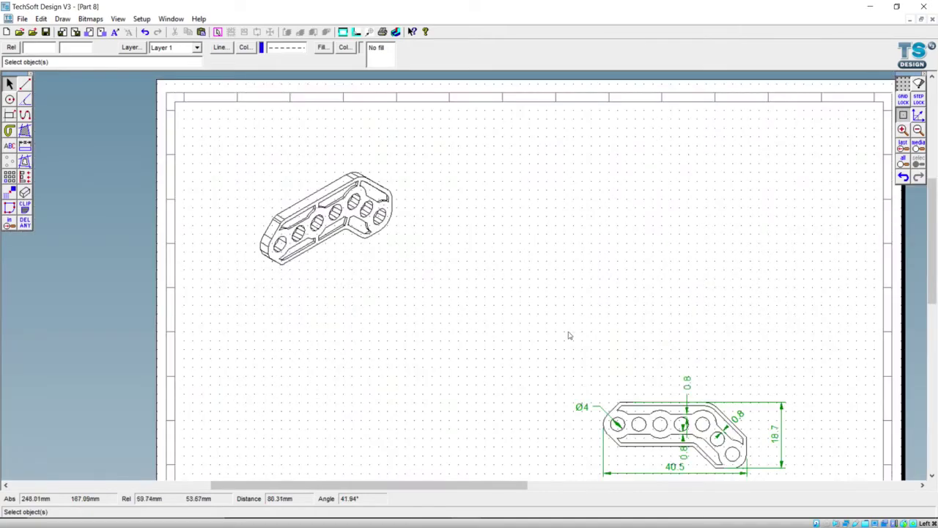
scroll(647, 456, "up", 1)
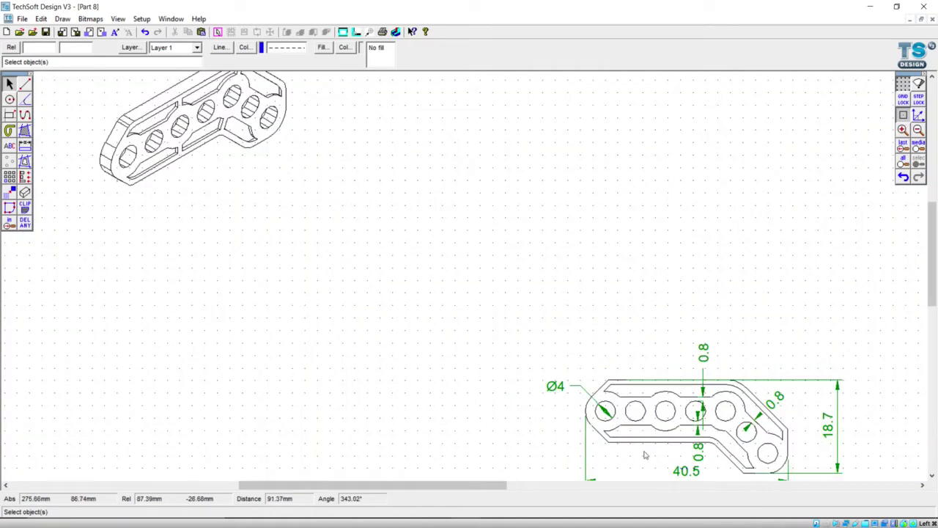
scroll(644, 454, "down", 2)
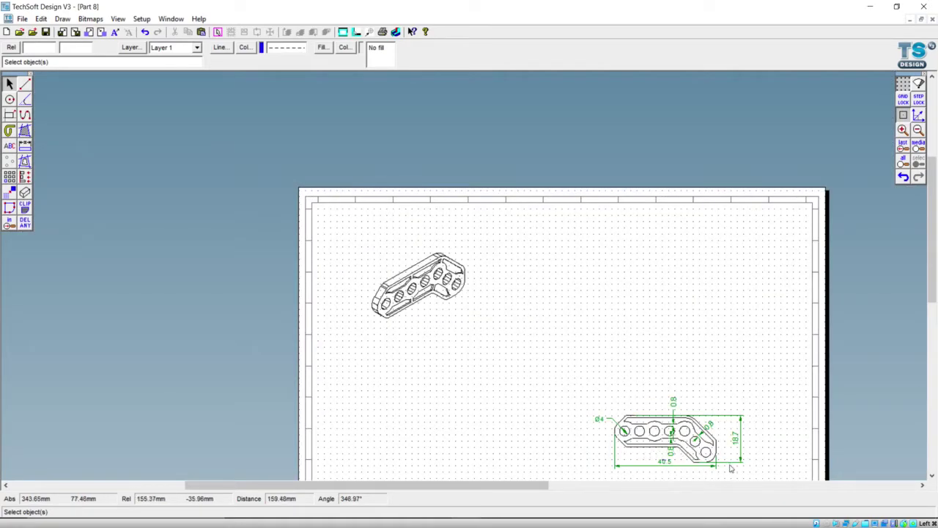
scroll(730, 468, "up", 1)
scroll(727, 468, "up", 1)
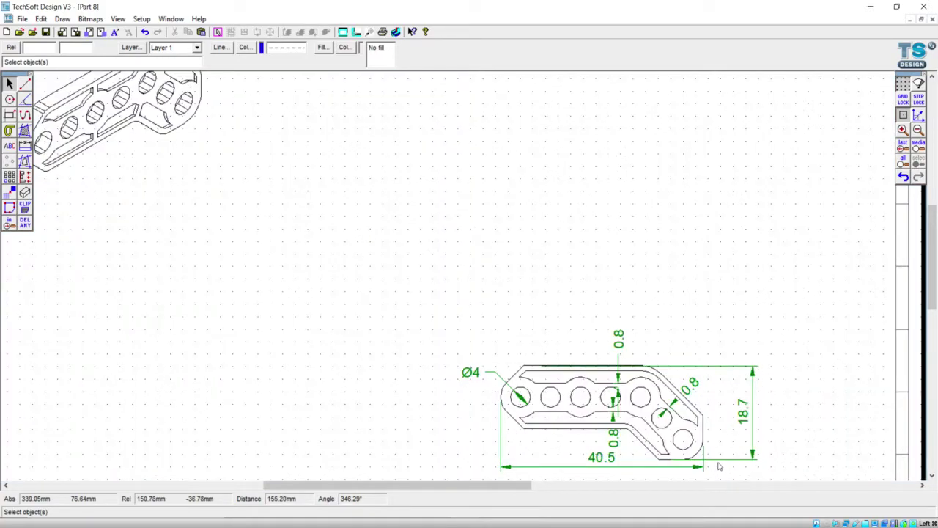
scroll(719, 470, "up", 1)
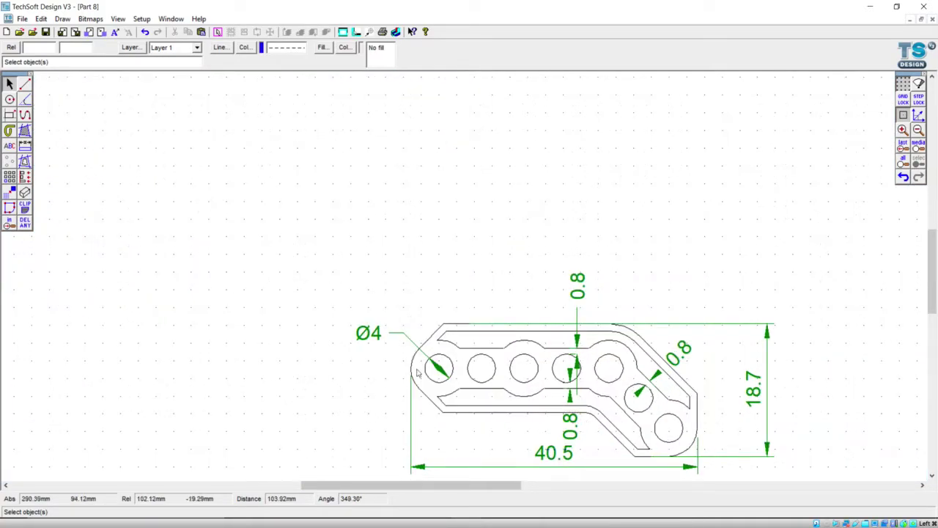
scroll(417, 373, "down", 1)
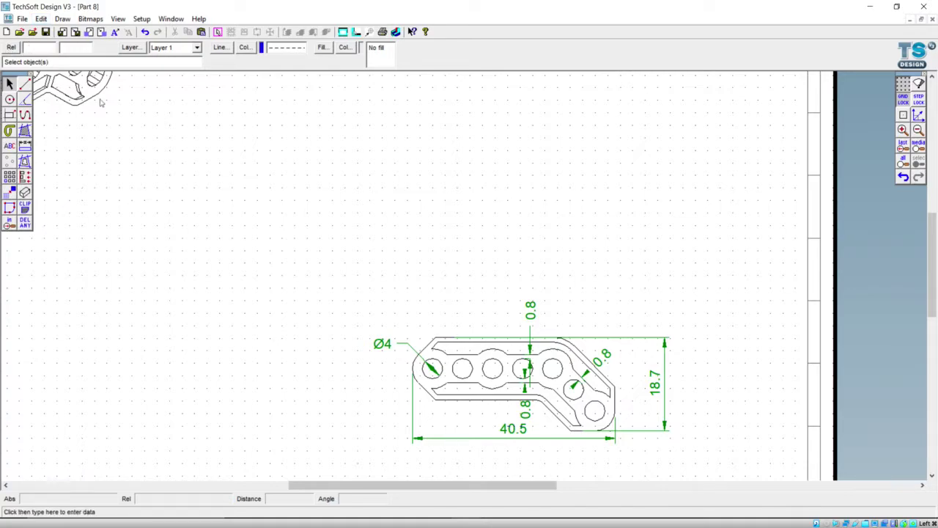
left_click(10, 115)
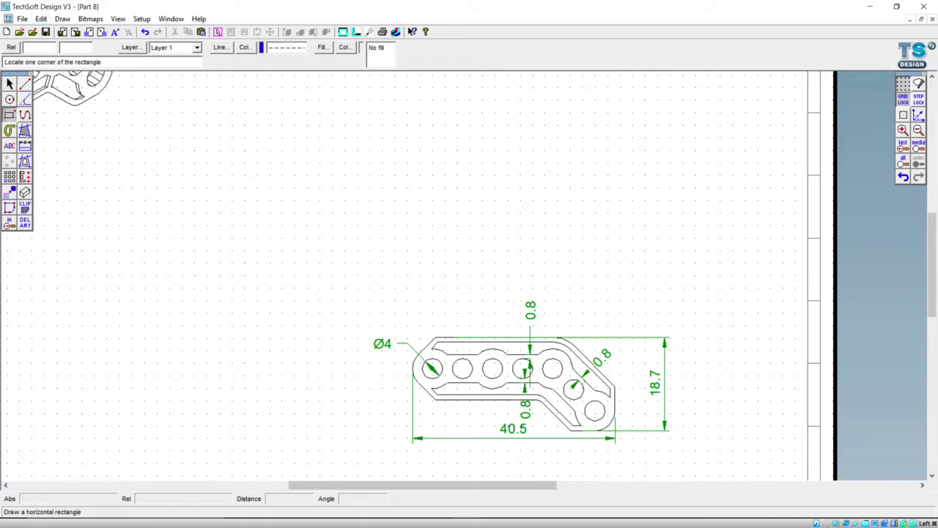
Start the rectangle and set its line style to solid black
left_click(257, 188)
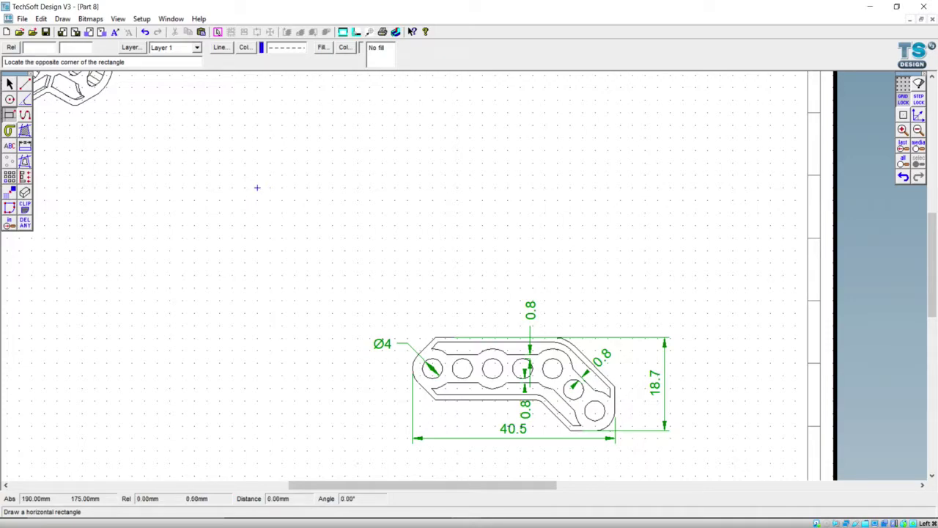
left_click(219, 48)
left_click(432, 228)
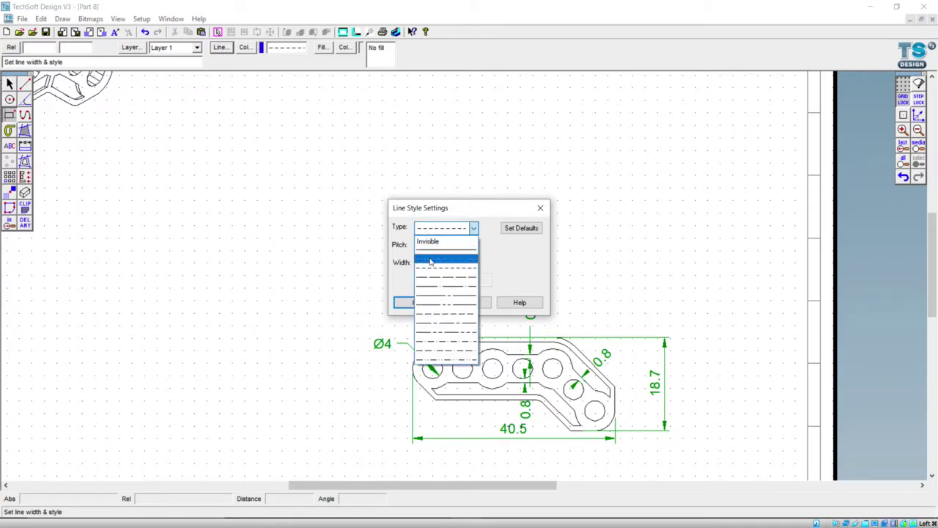
left_click(431, 259)
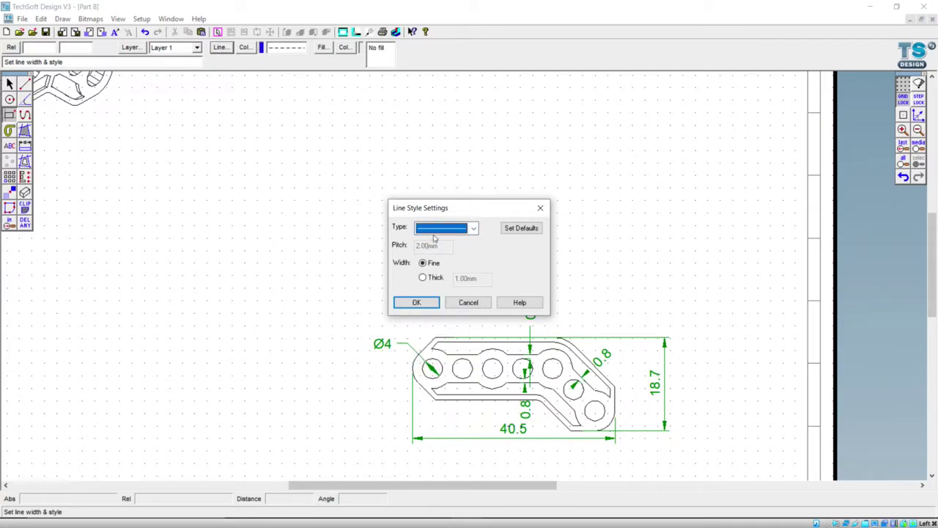
left_click(417, 303)
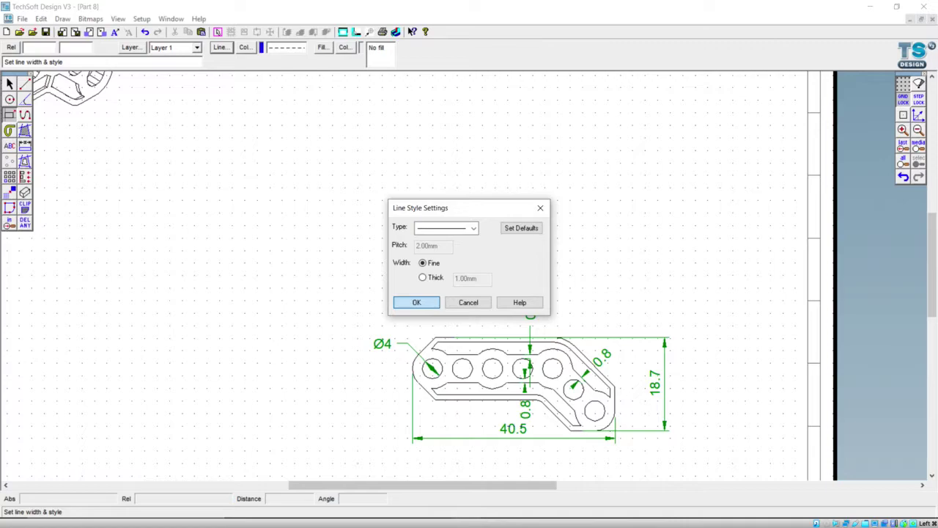
left_click(244, 47)
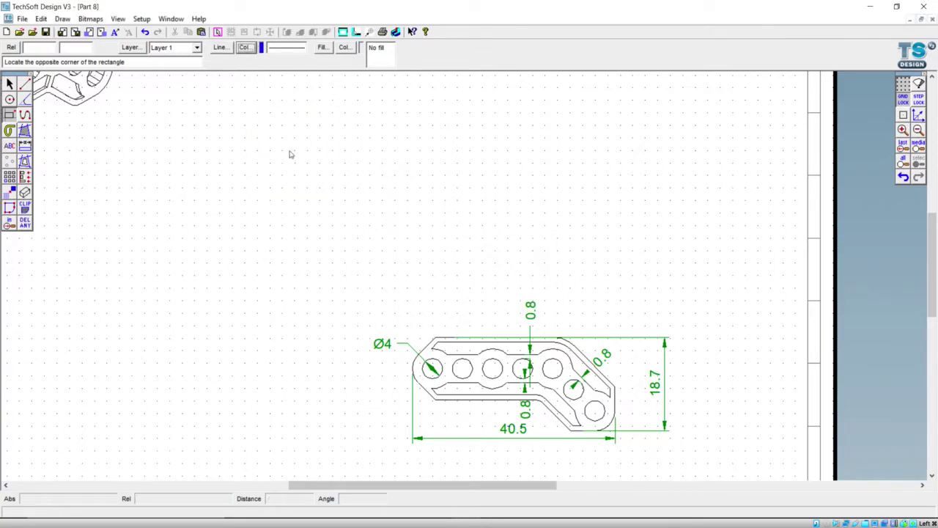
left_click(417, 262)
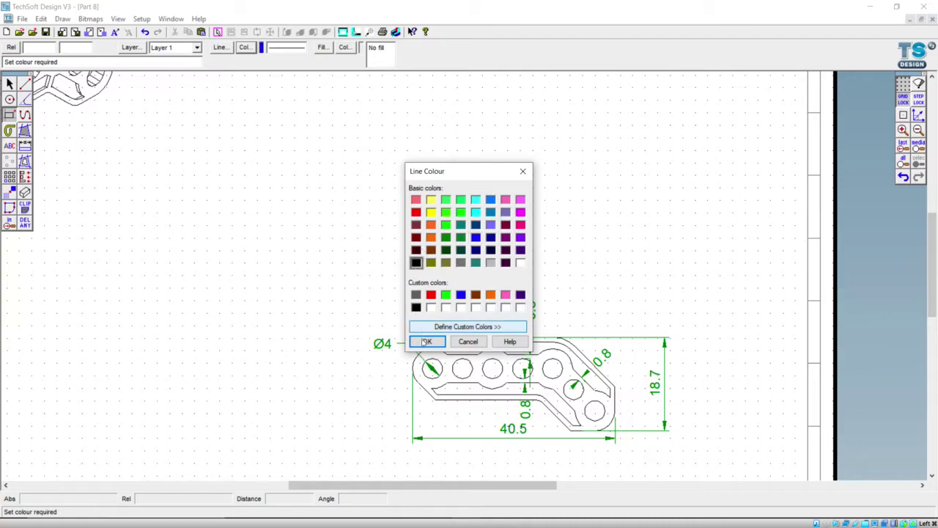
left_click(427, 340)
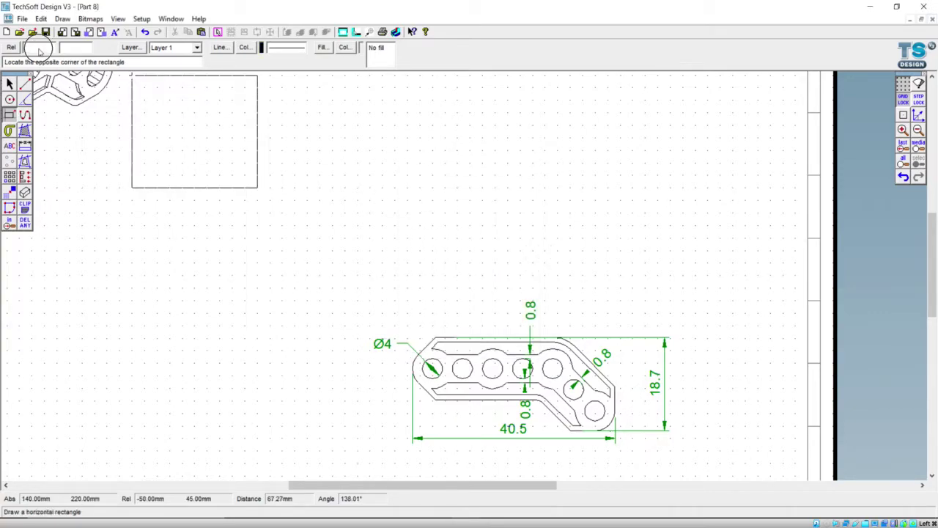
Complete the rectangle at a relative size of 6 × 37.4
left_click(41, 48)
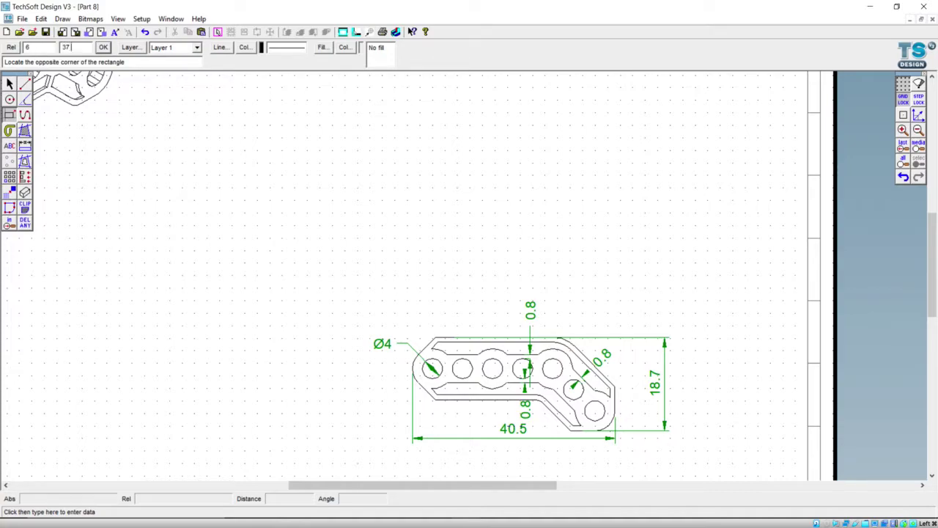
key("Return")
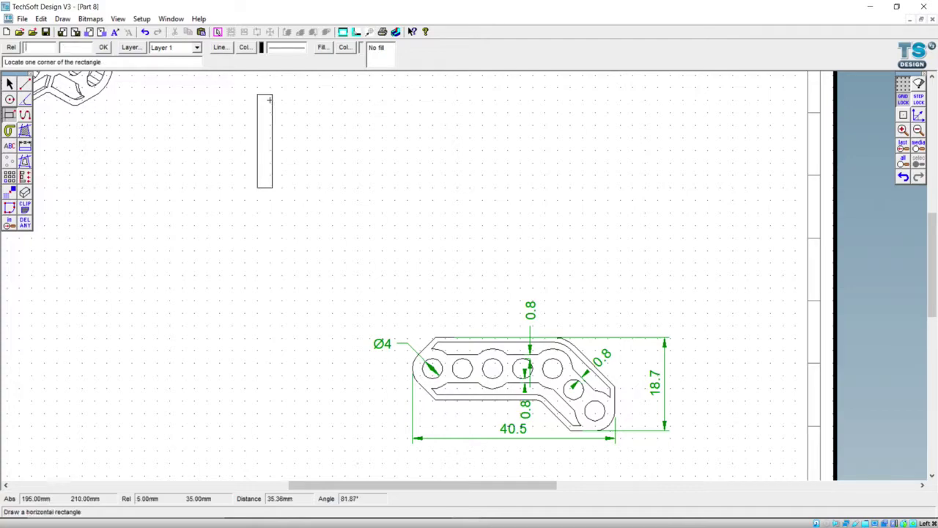
left_click(9, 83)
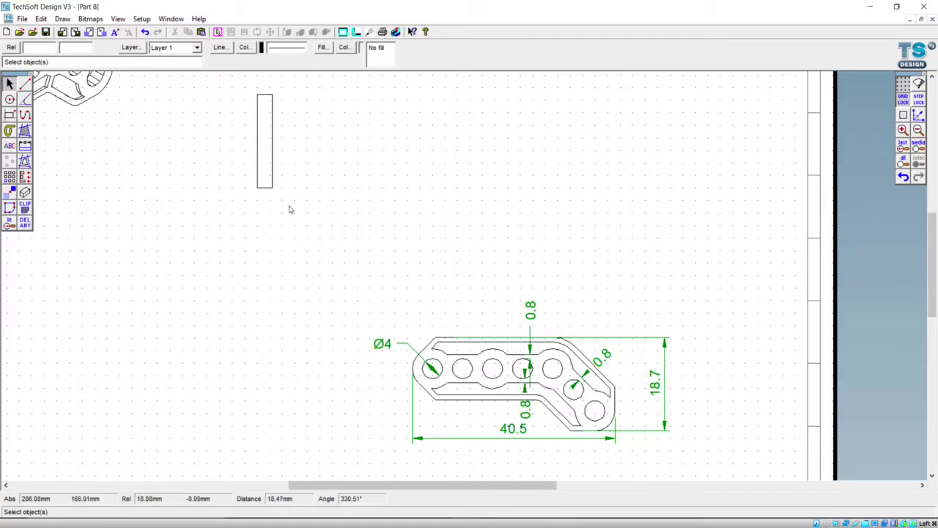
left_click(25, 146)
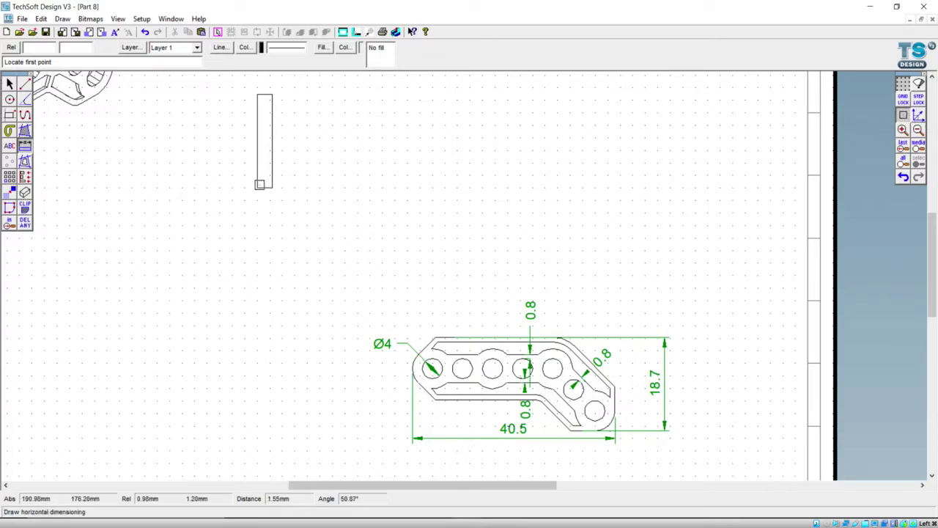
Dimension the rectangle's bottom width as 3, placed below it
left_click(257, 187)
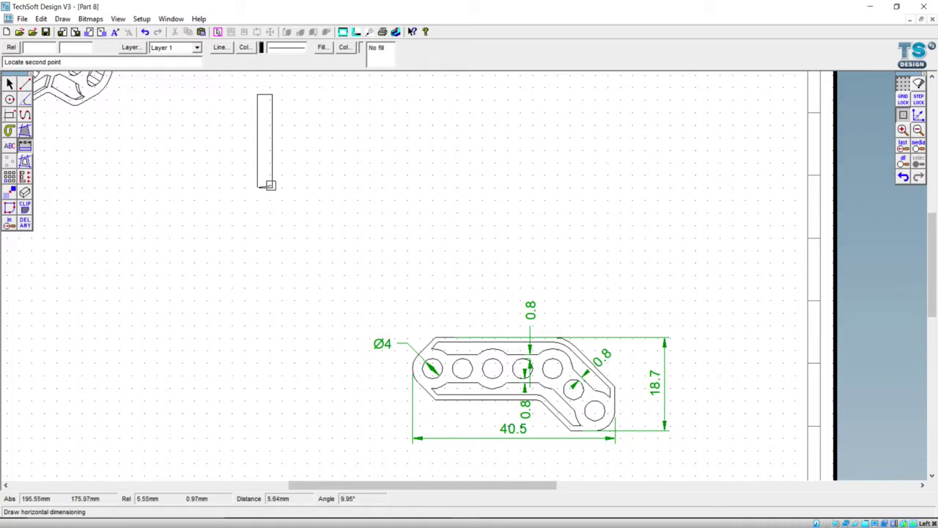
left_click(272, 187)
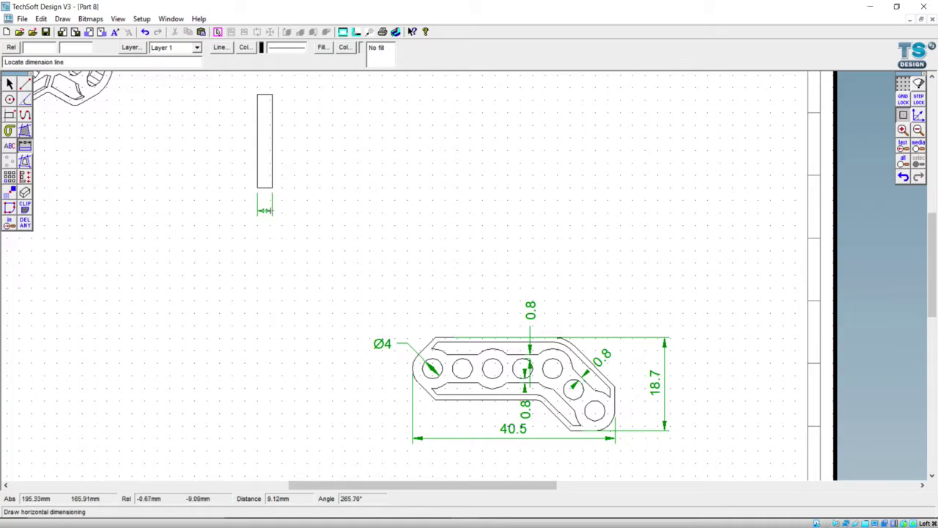
left_click(265, 206)
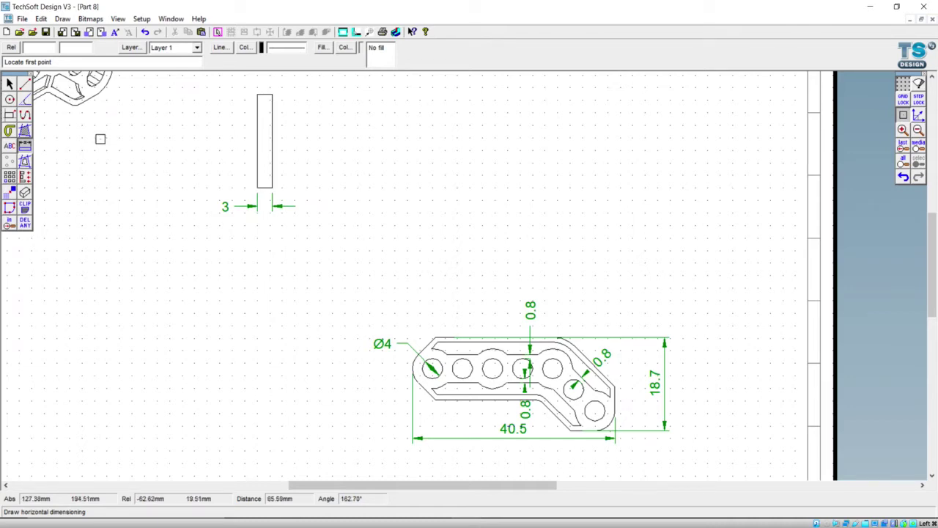
Add the 18.7 vertical height dimension on the rectangle's left side
left_click(24, 146)
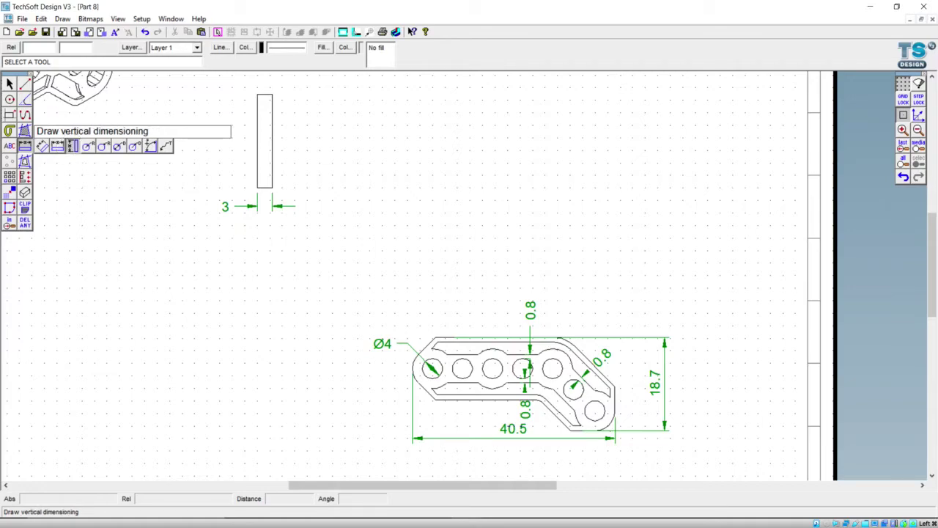
left_click(73, 145)
left_click(271, 96)
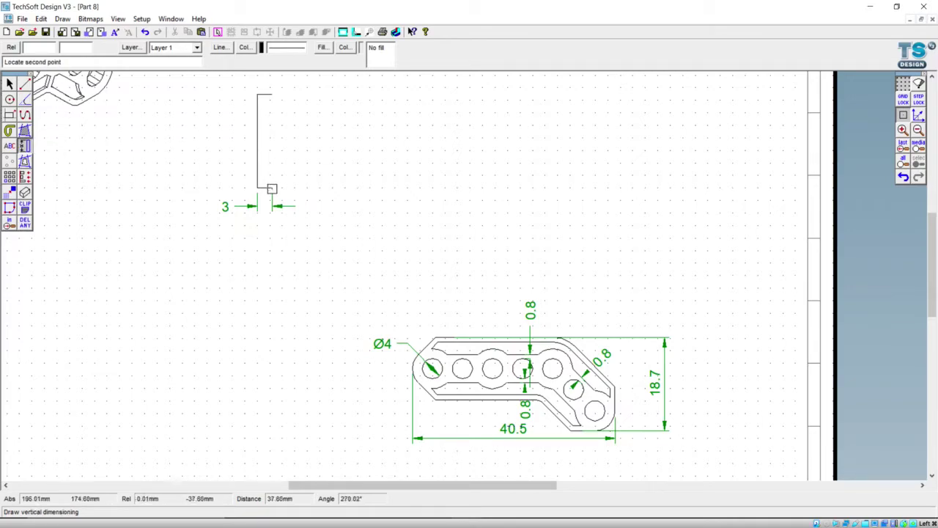
left_click(272, 188)
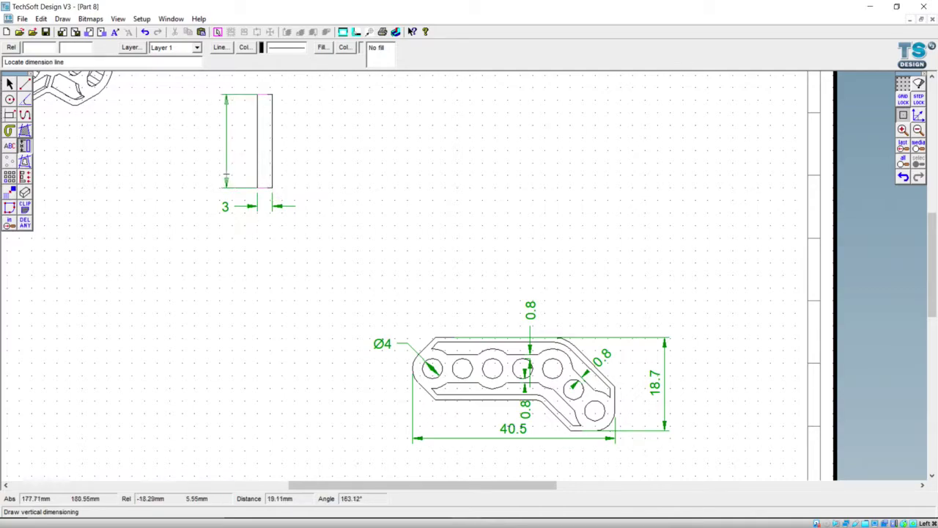
left_click(202, 168)
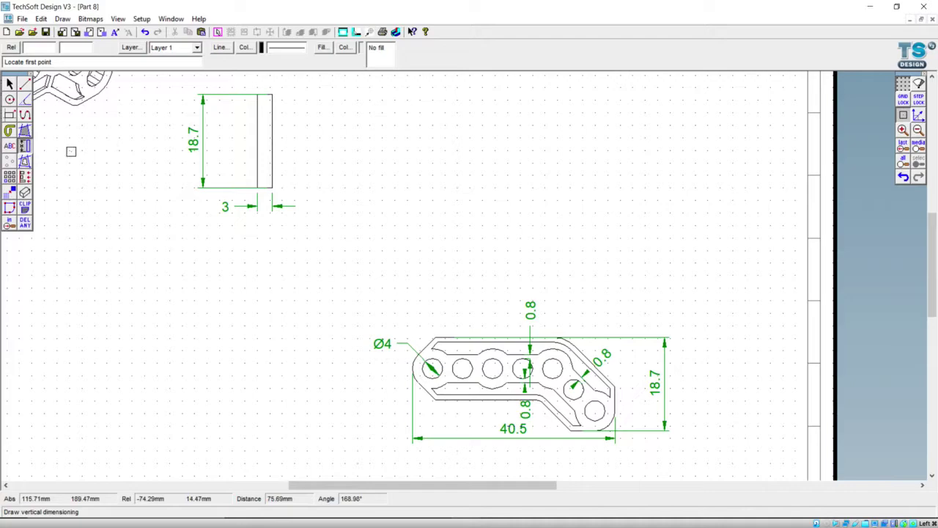
key("Escape")
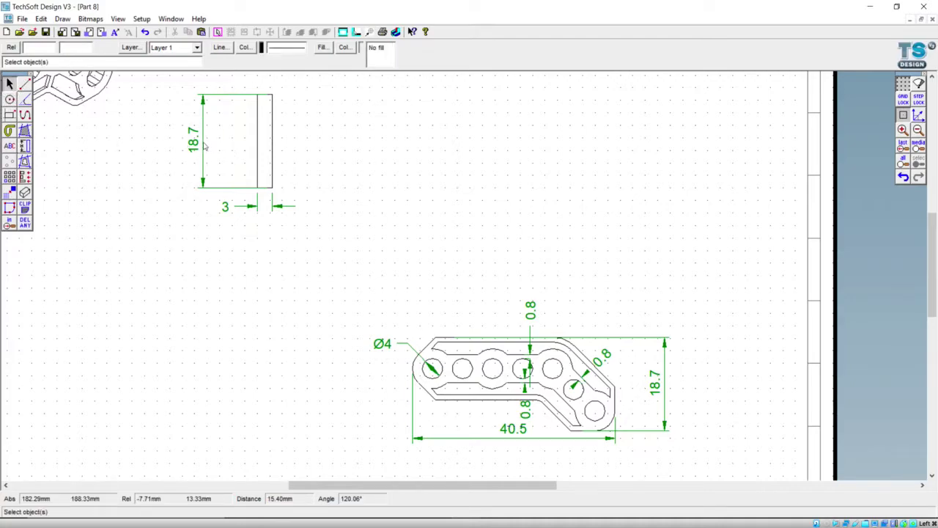
Shorten the 18.7 dimension's extension lines so they stop short of the rectangle
left_click(202, 147)
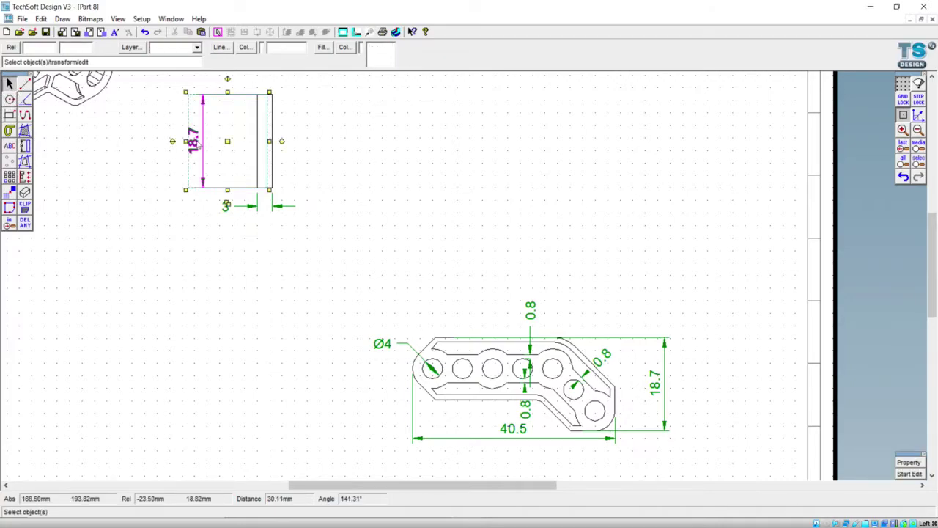
left_click_drag(251, 141, 250, 142)
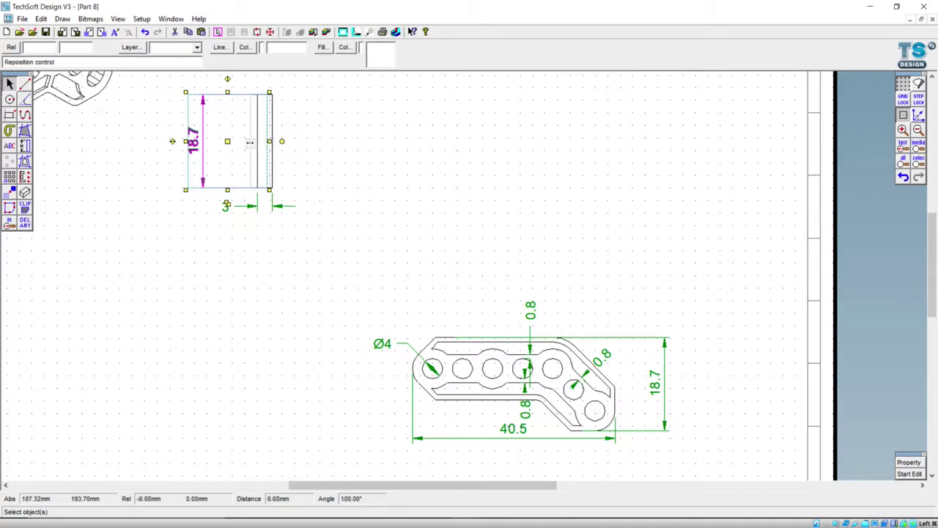
left_click(335, 144)
left_click(366, 184)
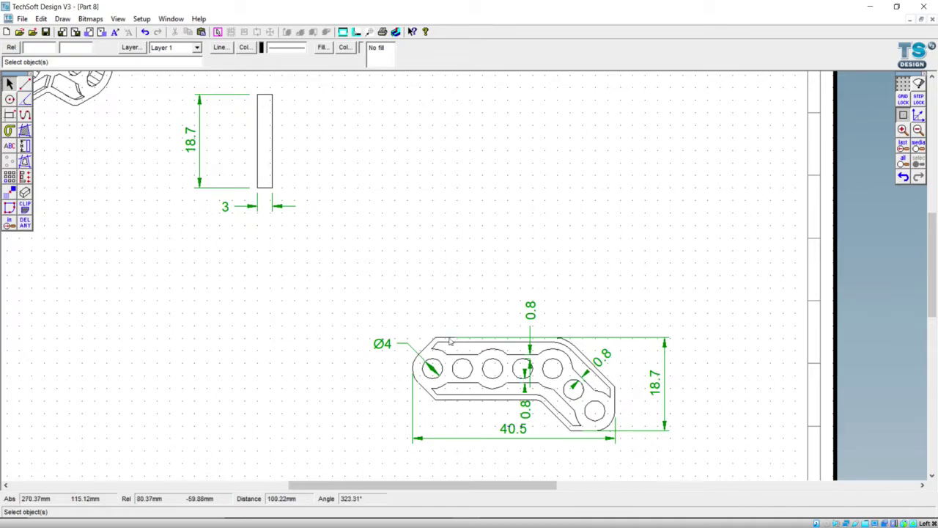
left_click_drag(157, 80, 327, 243)
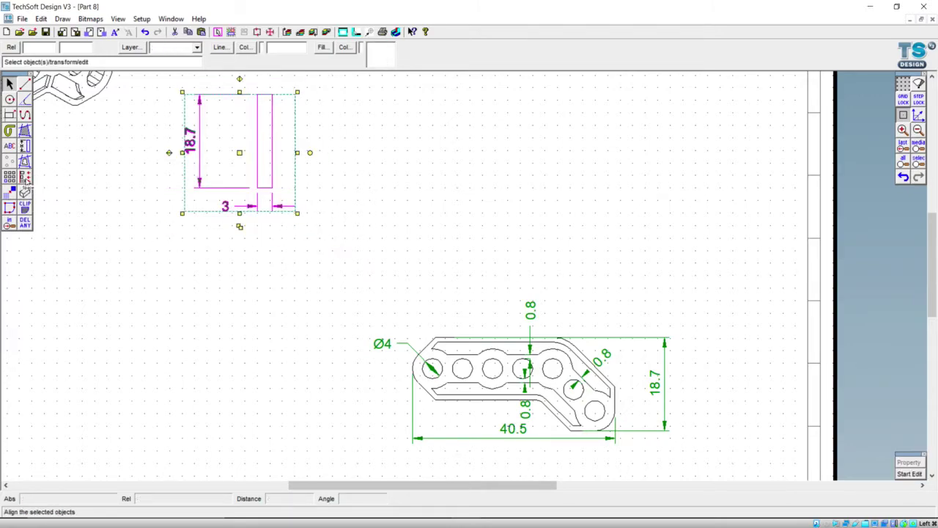
Top-align the selected side view and its dimensions with the front view
left_click(25, 178)
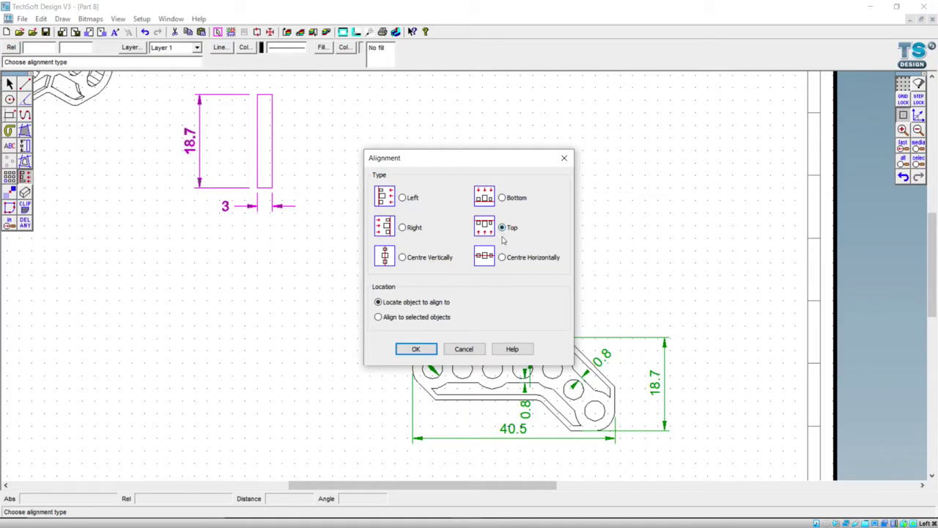
left_click(416, 349)
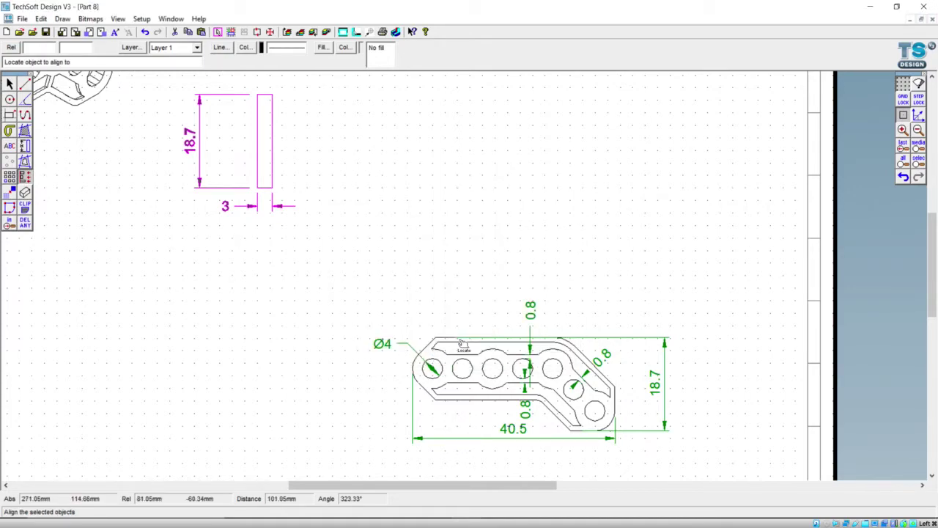
left_click(454, 343)
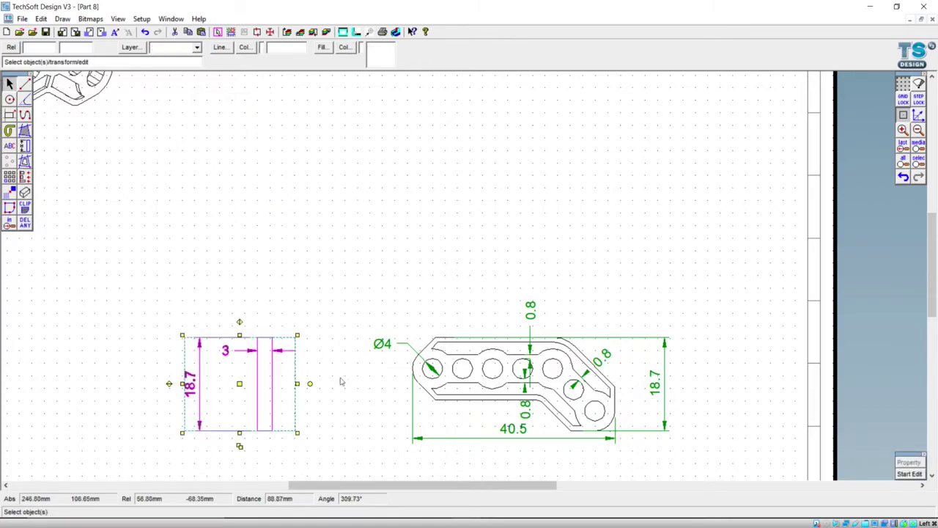
left_click(10, 85)
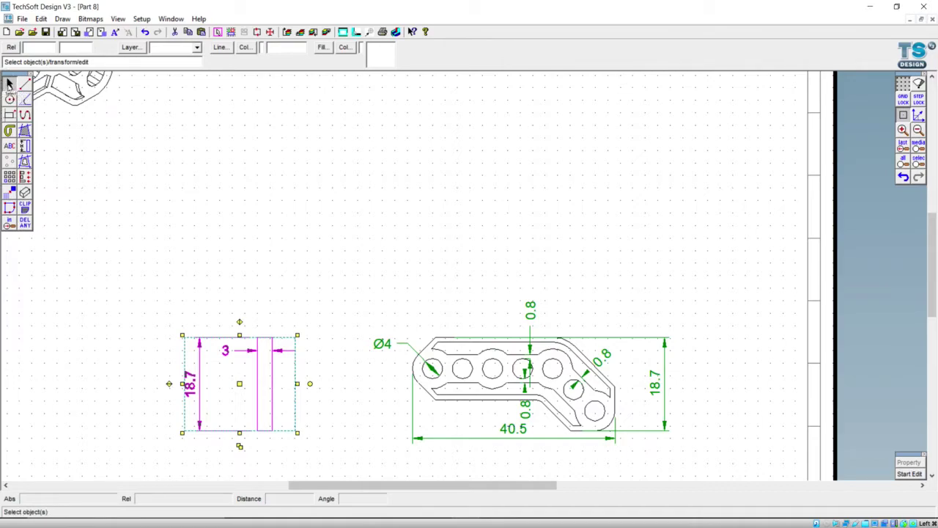
Try moving the 3 width dimension downward, then cancel the move
left_click(295, 311)
left_click(286, 357)
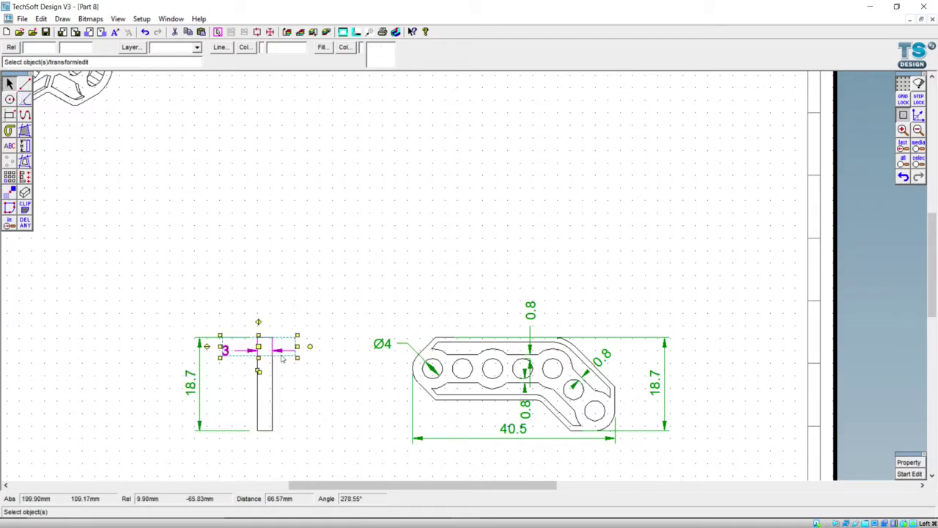
left_click_drag(258, 357, 257, 439)
key("Escape")
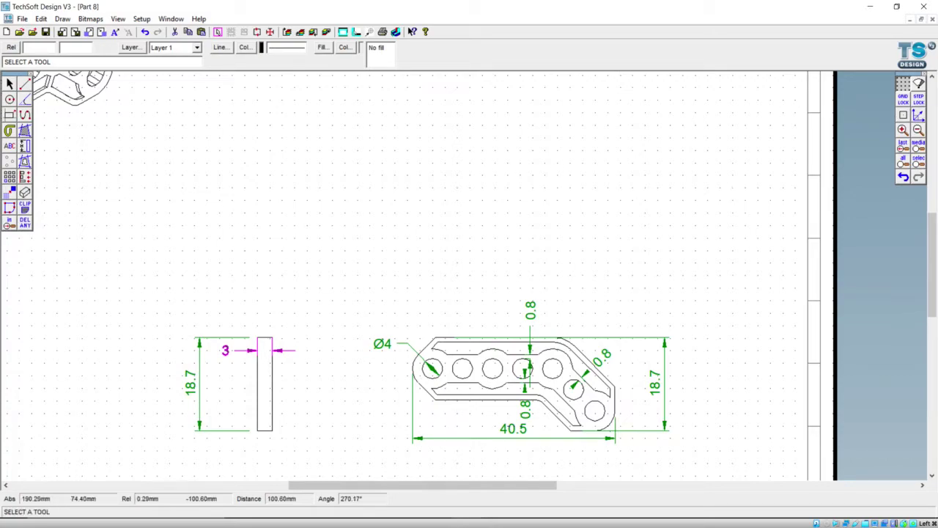
left_click(9, 83)
Move the 3 width dimension below the side-view rectangle and fine-tune its position
left_click(258, 350)
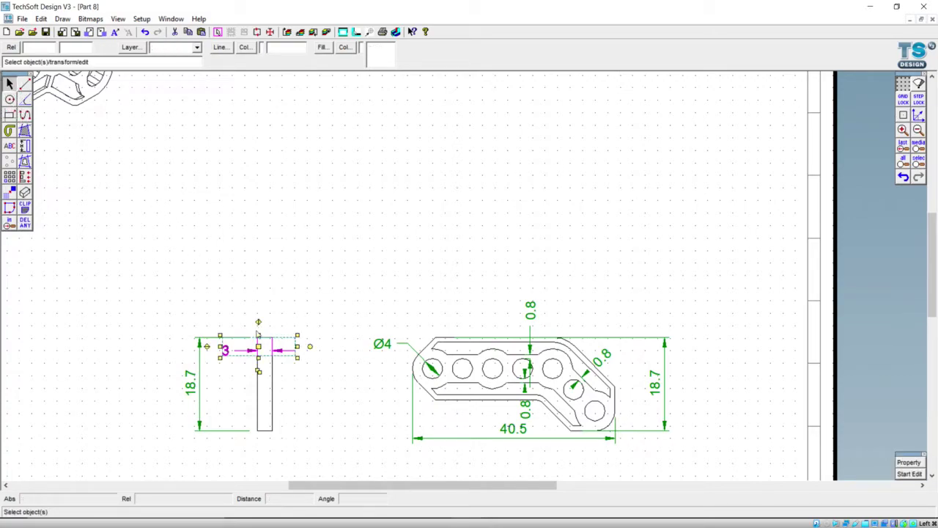
left_click_drag(258, 350, 260, 447)
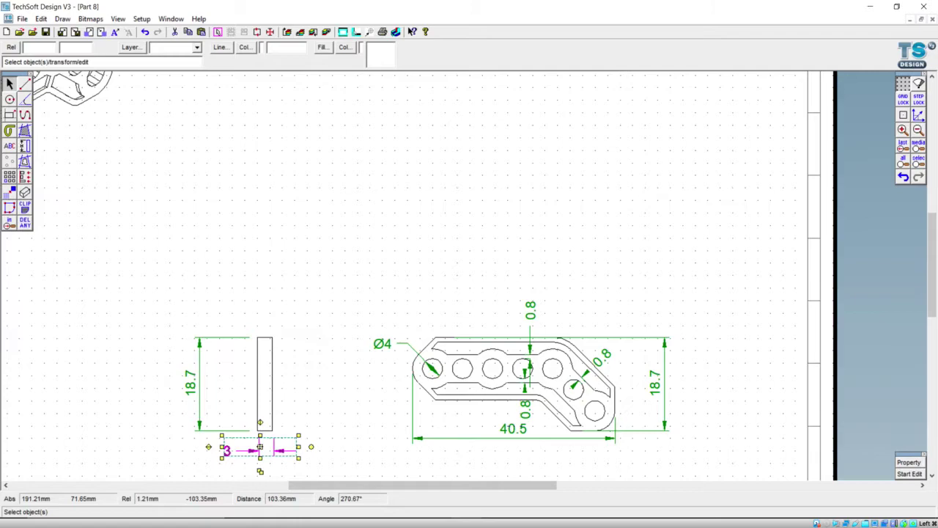
left_click(147, 381)
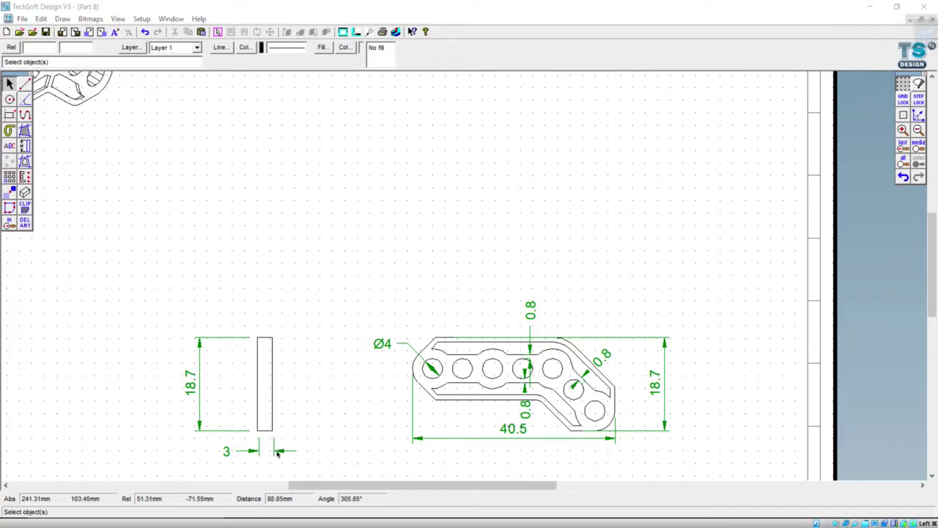
scroll(273, 447, "up", 2)
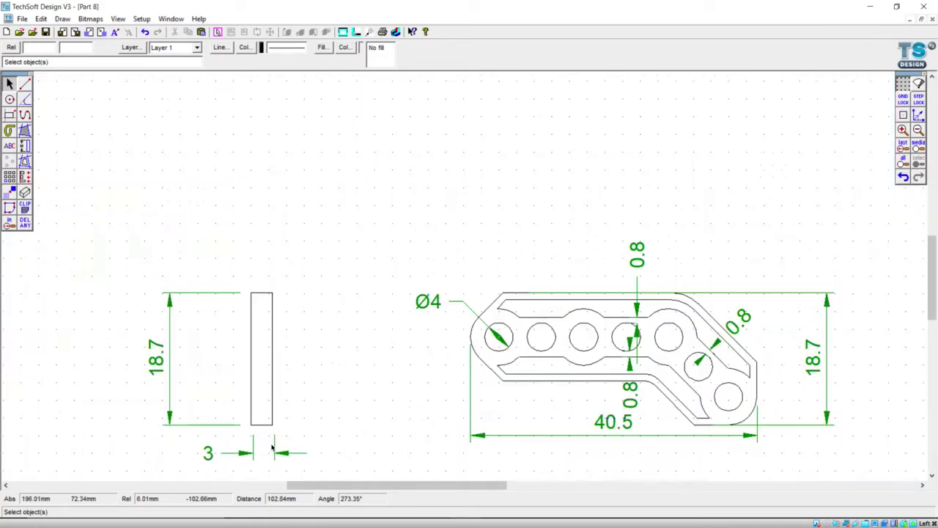
left_click(226, 460)
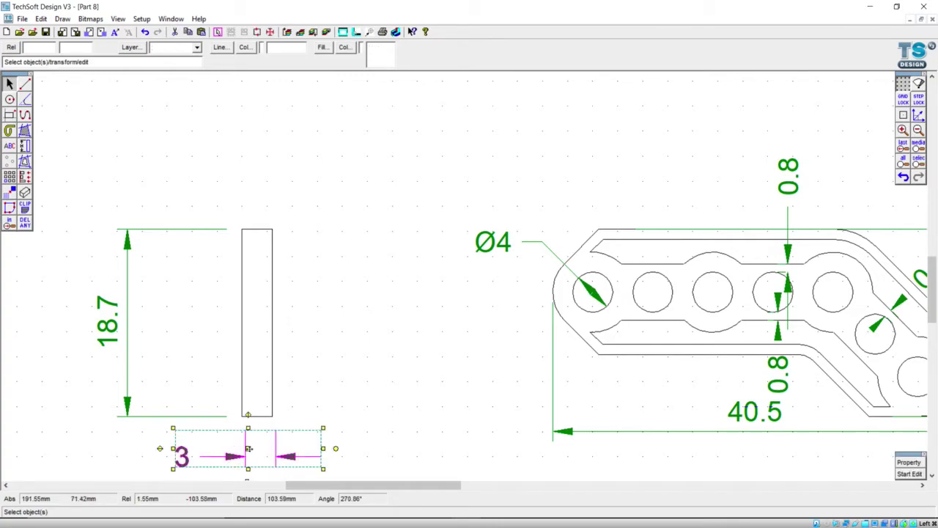
left_click(248, 448)
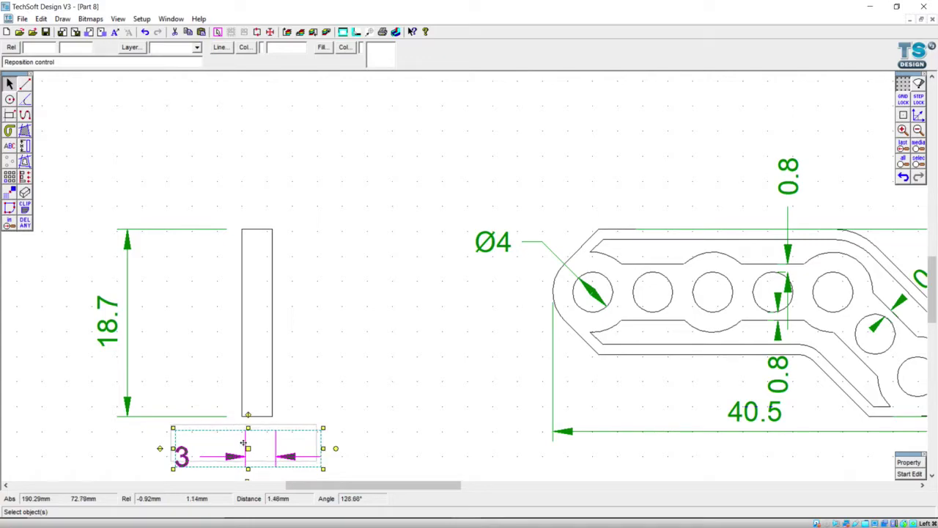
left_click(240, 438)
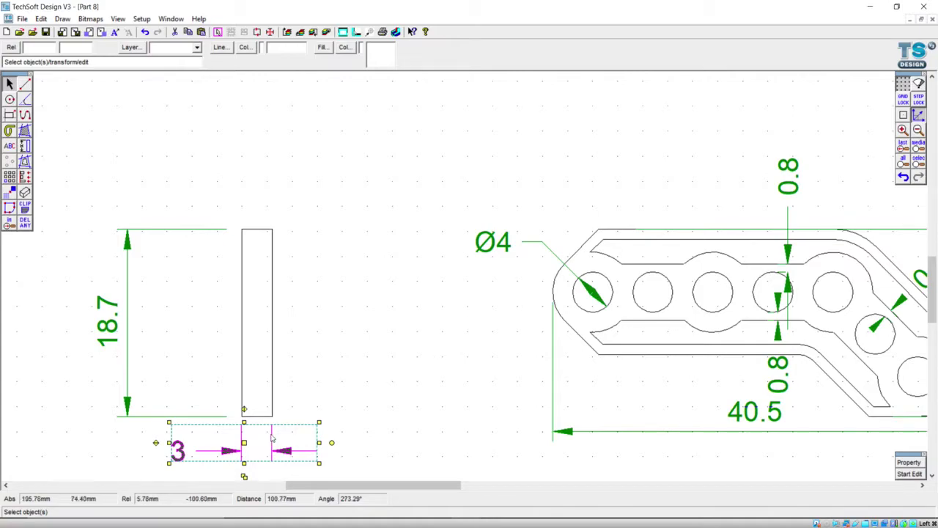
left_click(346, 366)
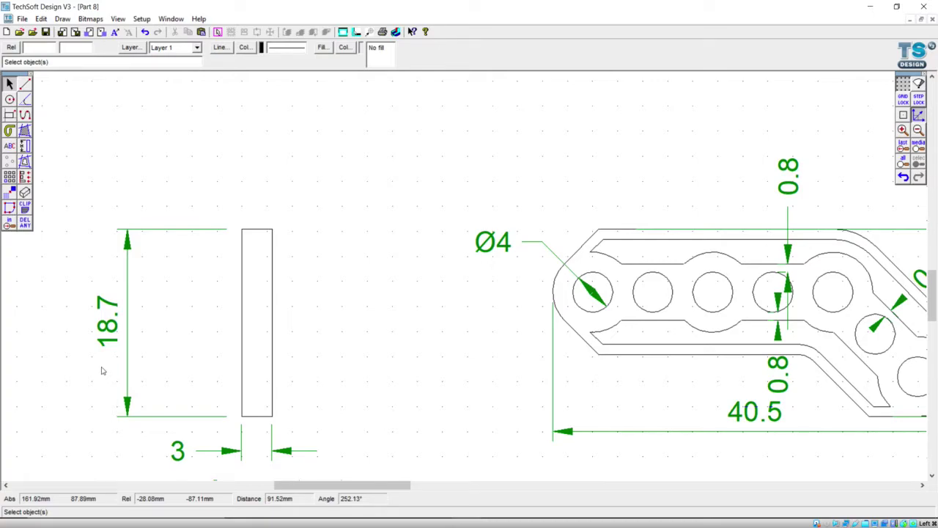
scroll(103, 371, "up", 1)
scroll(102, 371, "down", 1)
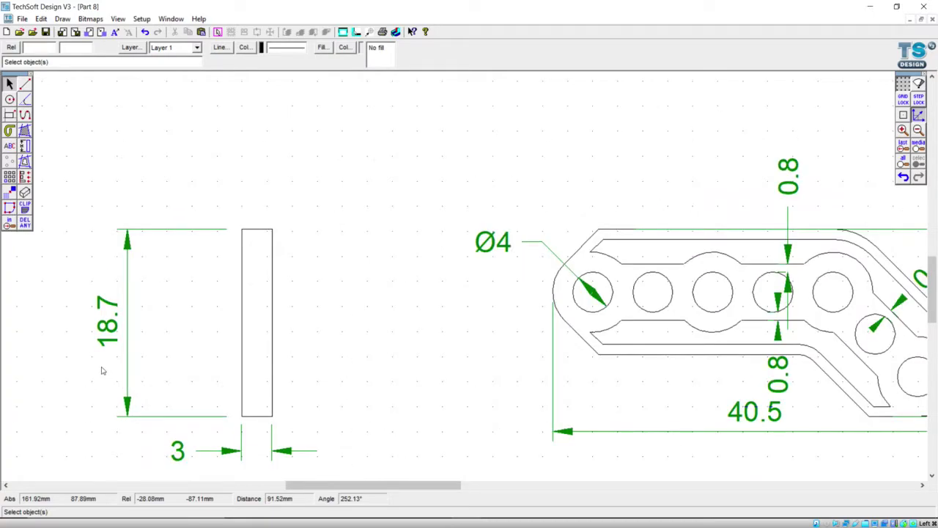
scroll(103, 371, "down", 2)
scroll(430, 407, "up", 1)
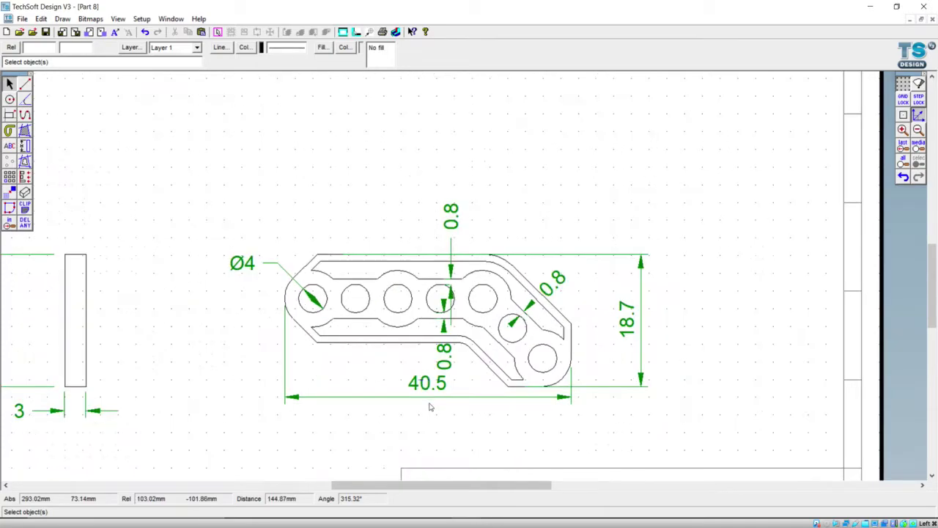
scroll(189, 316, "down", 1)
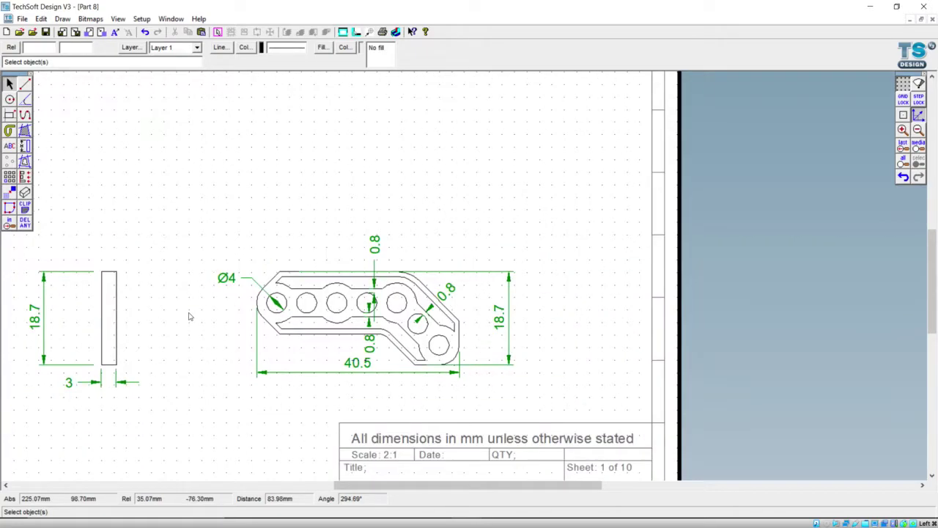
scroll(146, 297, "up", 1)
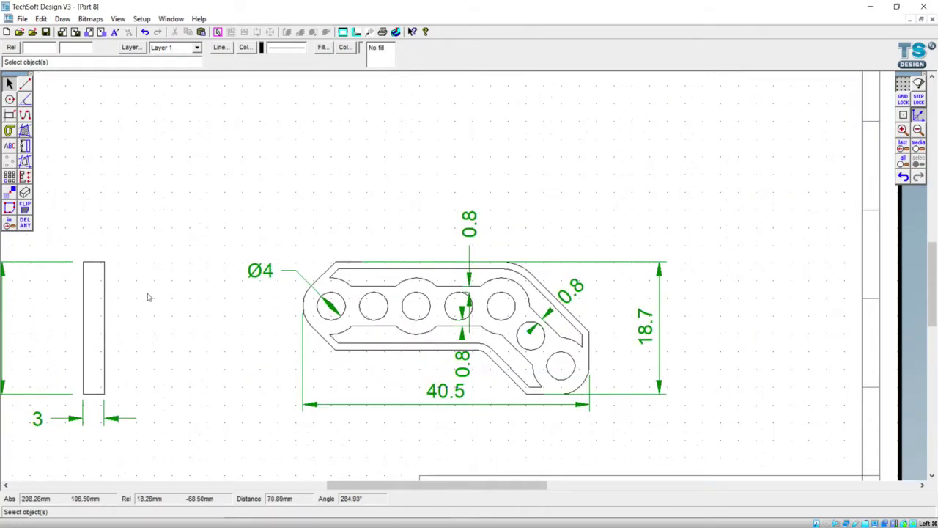
scroll(147, 296, "down", 1)
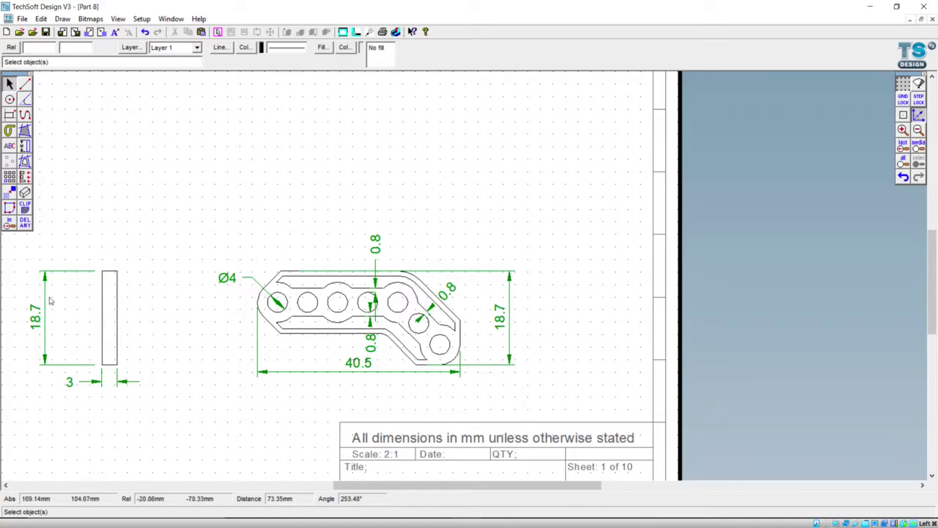
scroll(50, 301, "up", 1)
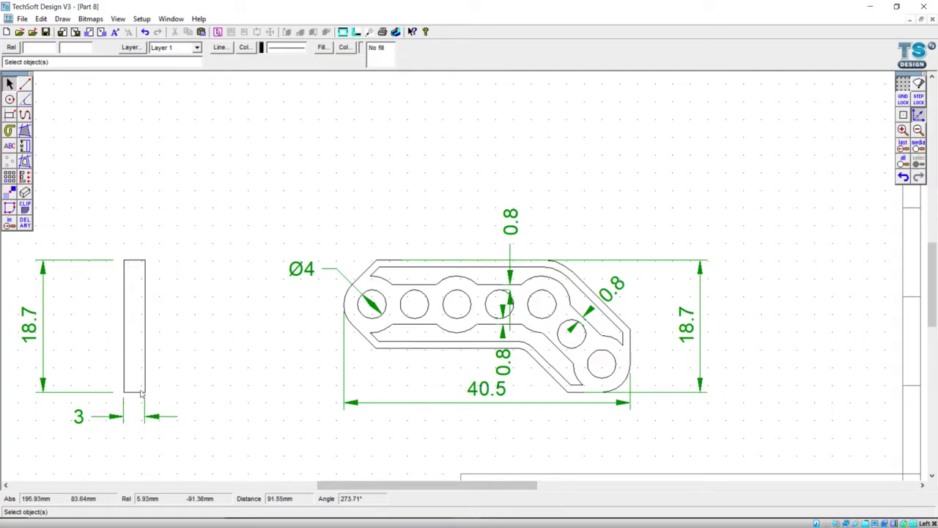
Delete the 3 width dimension from the side view
left_click(157, 417)
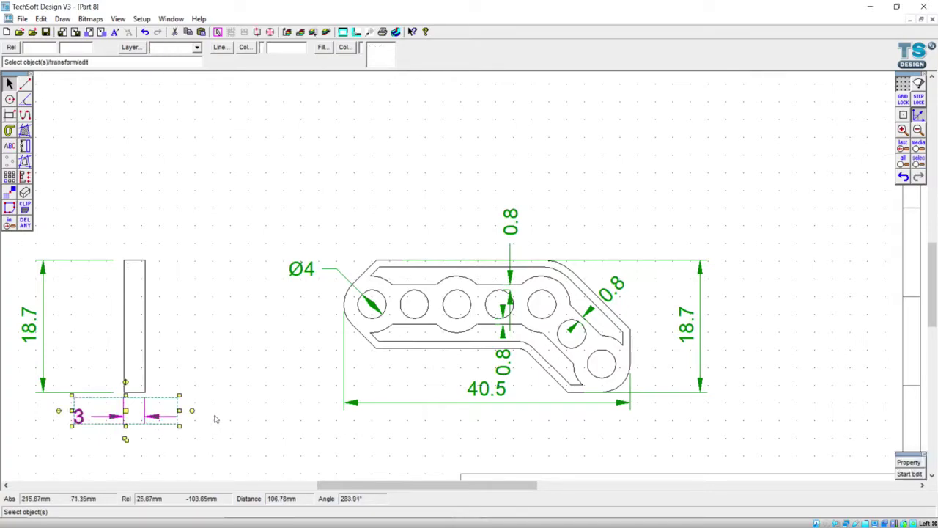
key("Delete")
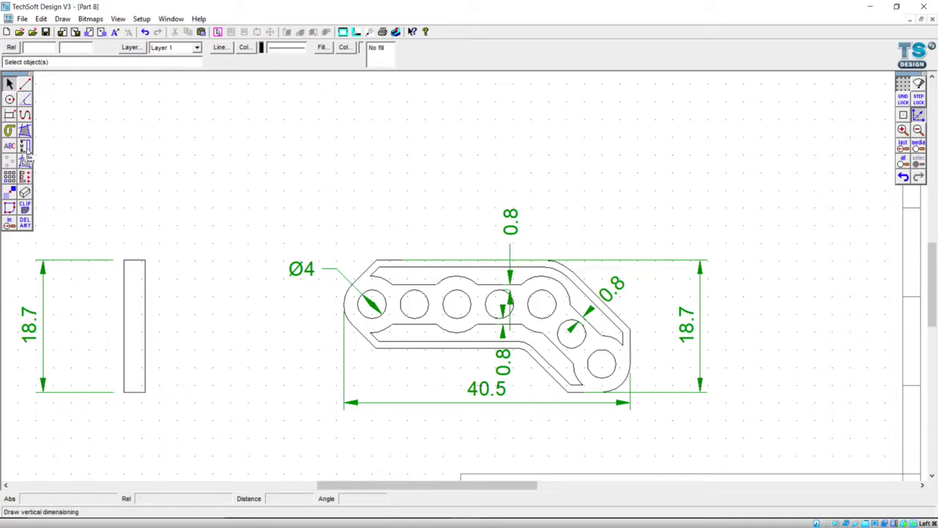
left_click(42, 154)
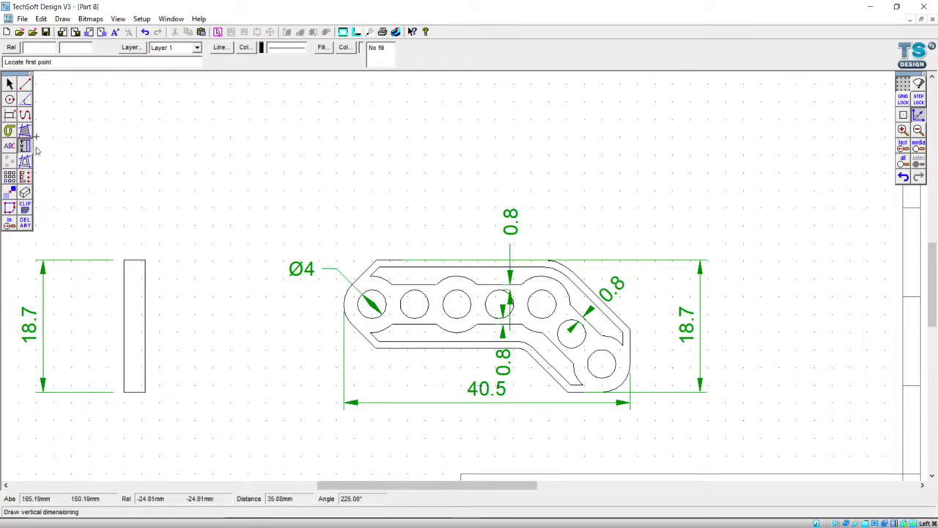
left_click(26, 146)
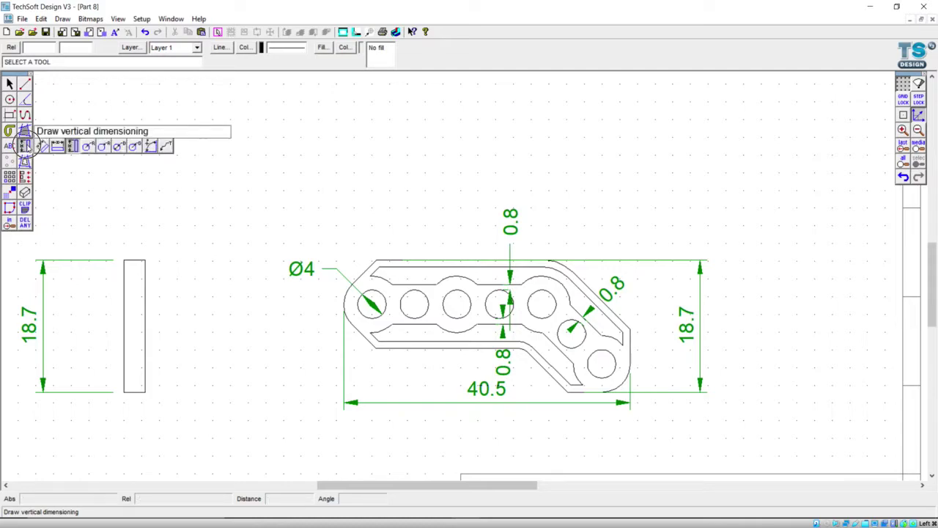
left_click(57, 147)
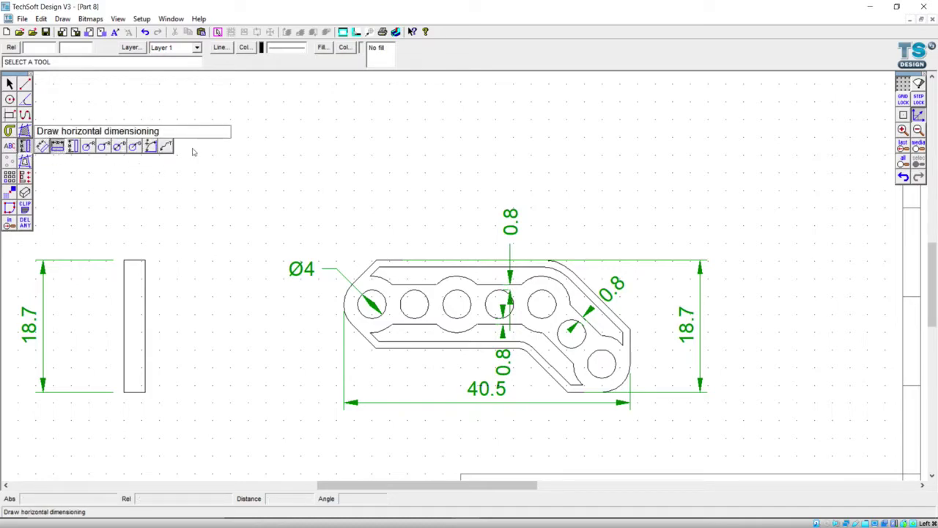
Dimension the side view's top edge as 1, placing the line above it
left_click(903, 115)
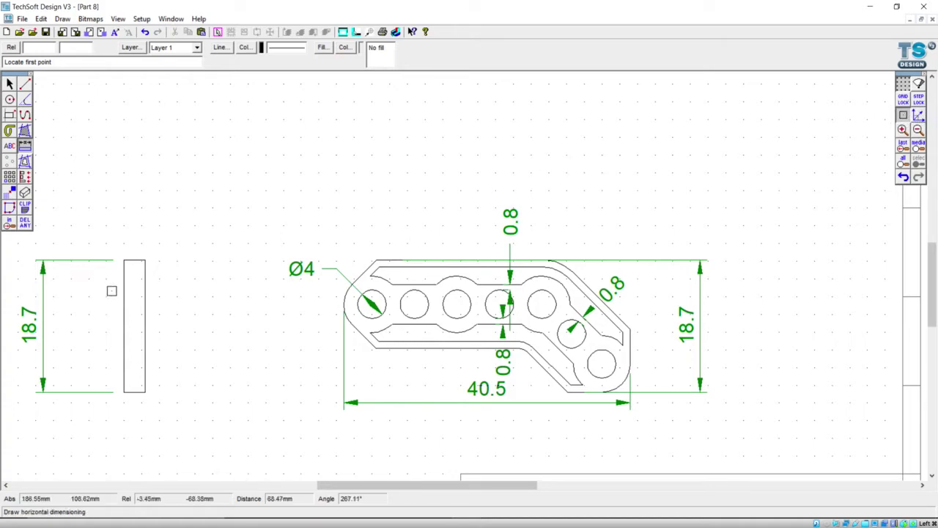
scroll(112, 282, "up", 2)
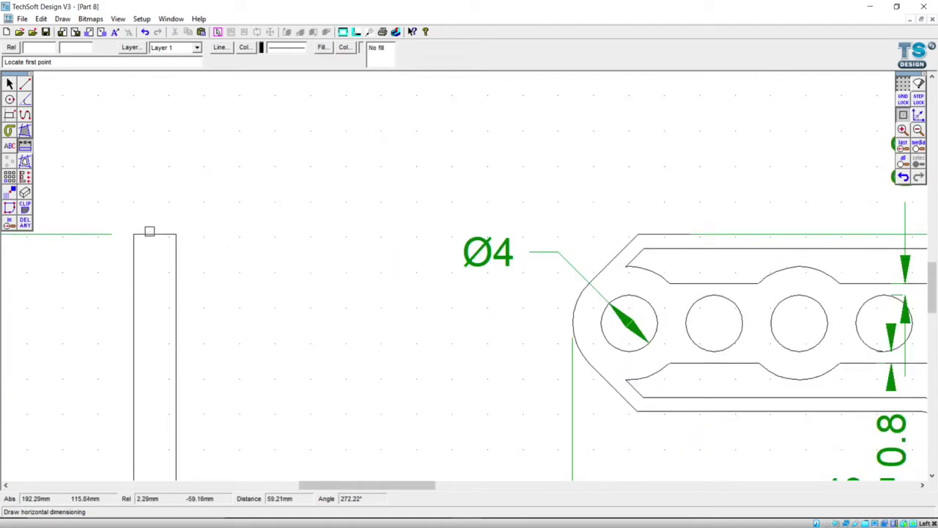
left_click(134, 233)
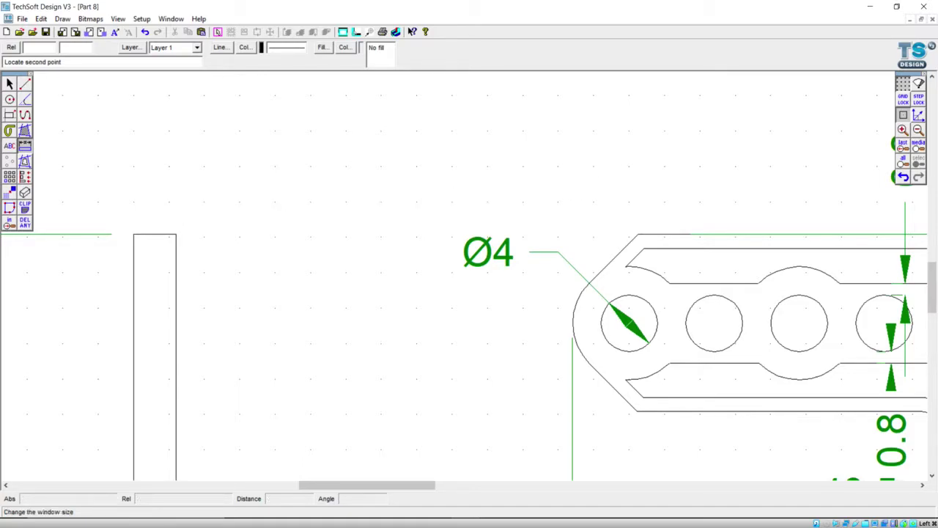
left_click(918, 115)
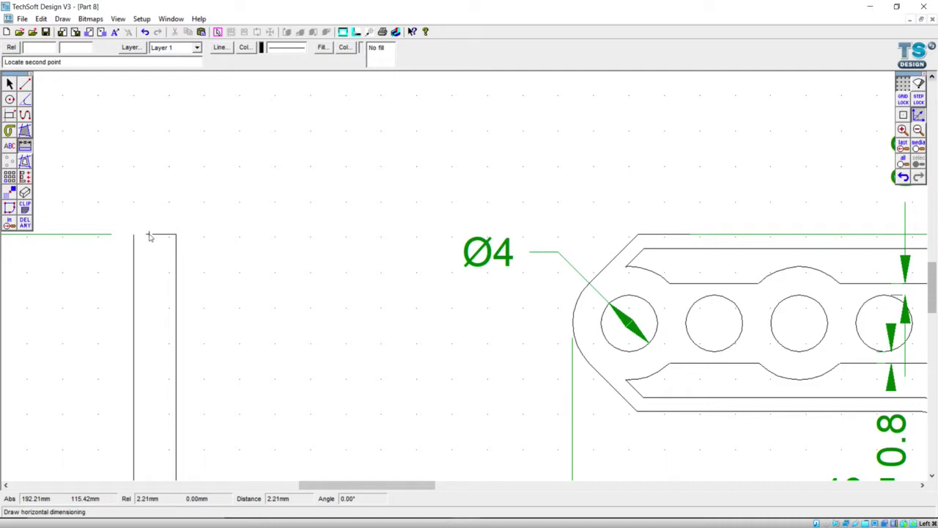
scroll(149, 236, "up", 1)
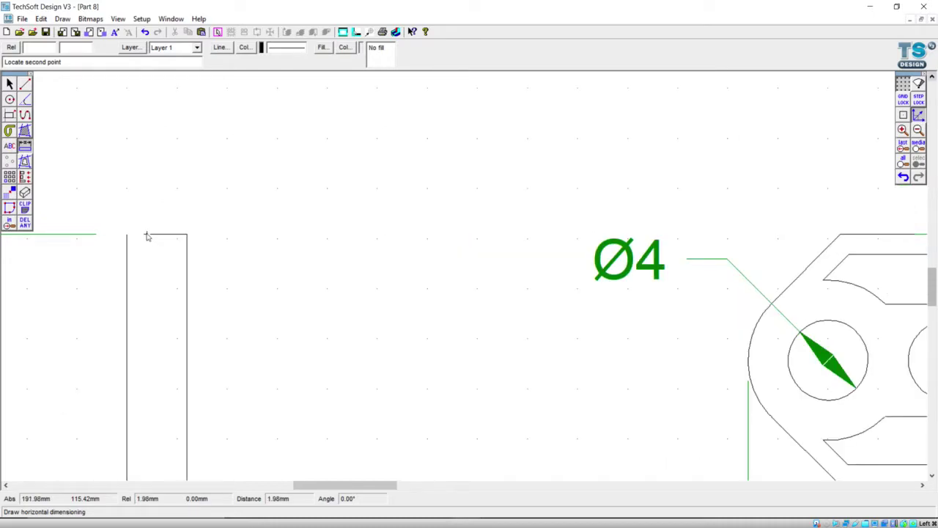
scroll(147, 236, "up", 3)
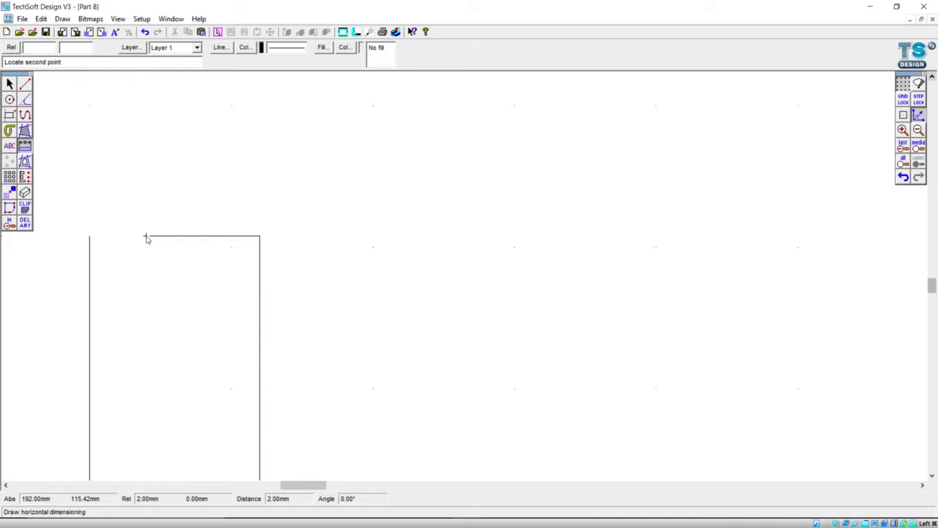
left_click(146, 237)
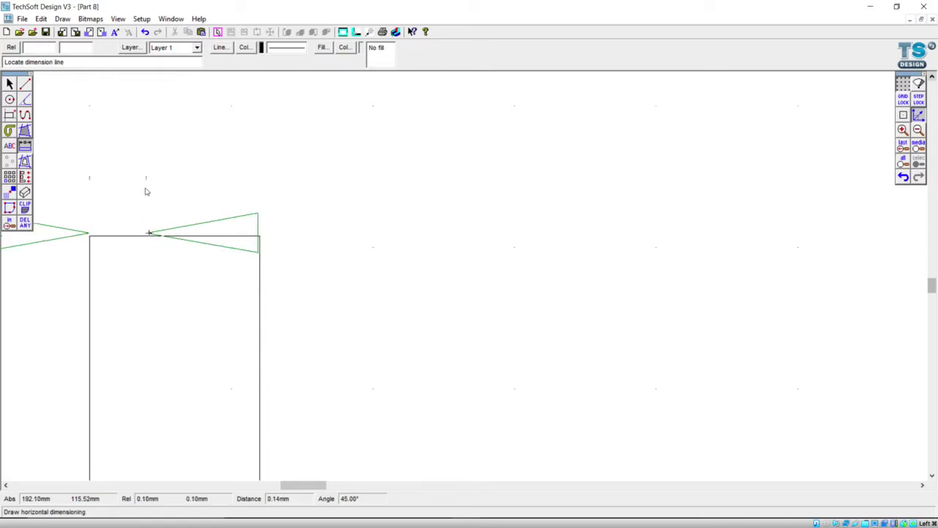
left_click(197, 174)
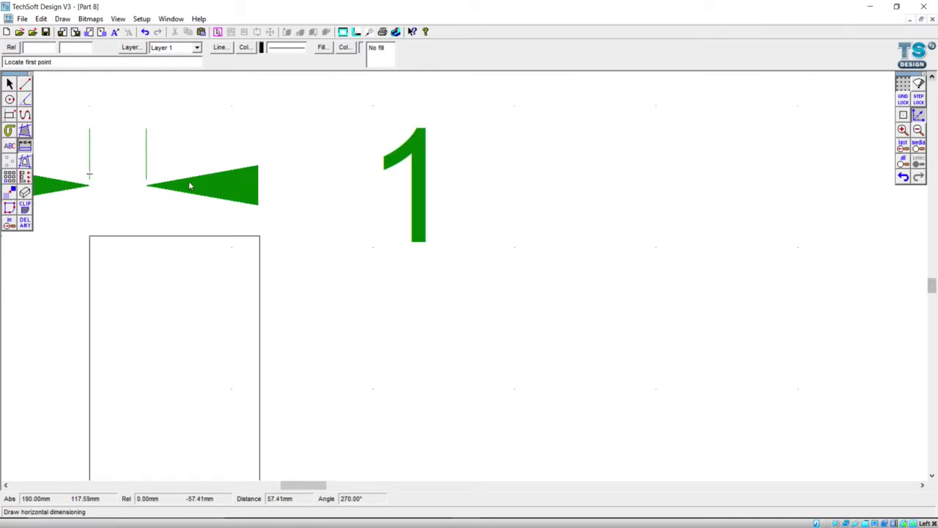
scroll(191, 184, "down", 2)
scroll(187, 198, "down", 1)
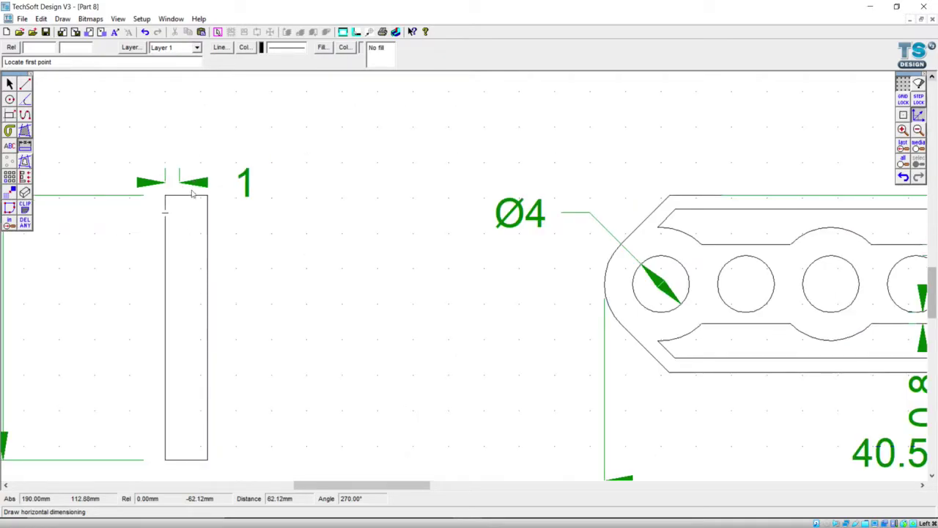
scroll(197, 268, "down", 1)
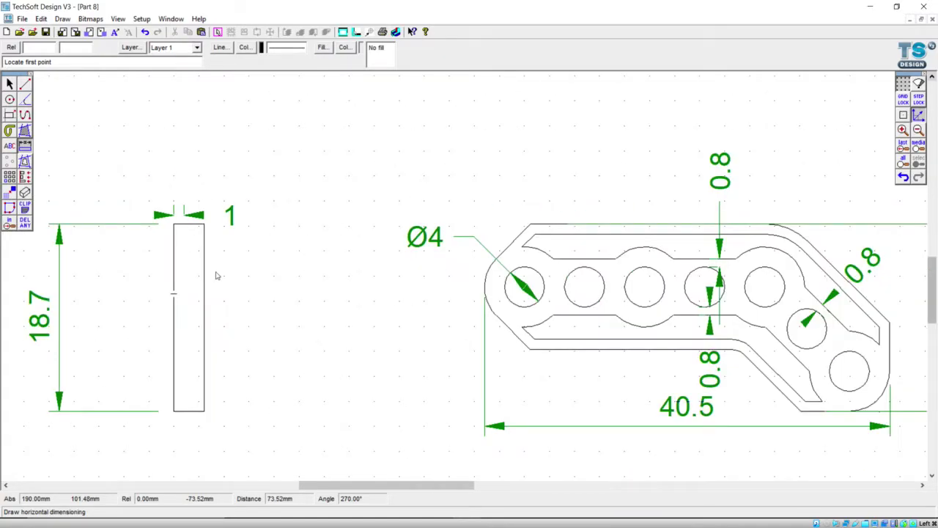
Dimension the side view's bottom edge as 1, placing the line below it
scroll(216, 272, "down", 2)
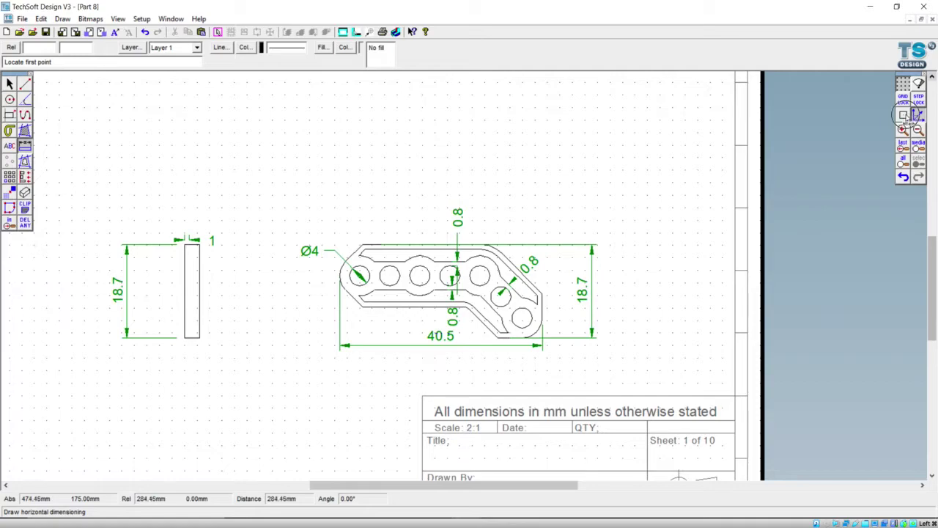
left_click(914, 117)
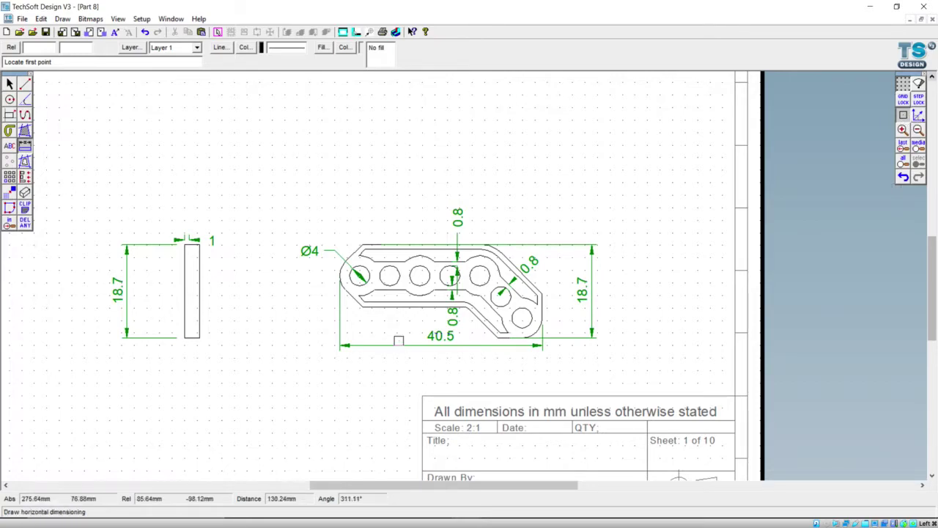
scroll(222, 348, "up", 1)
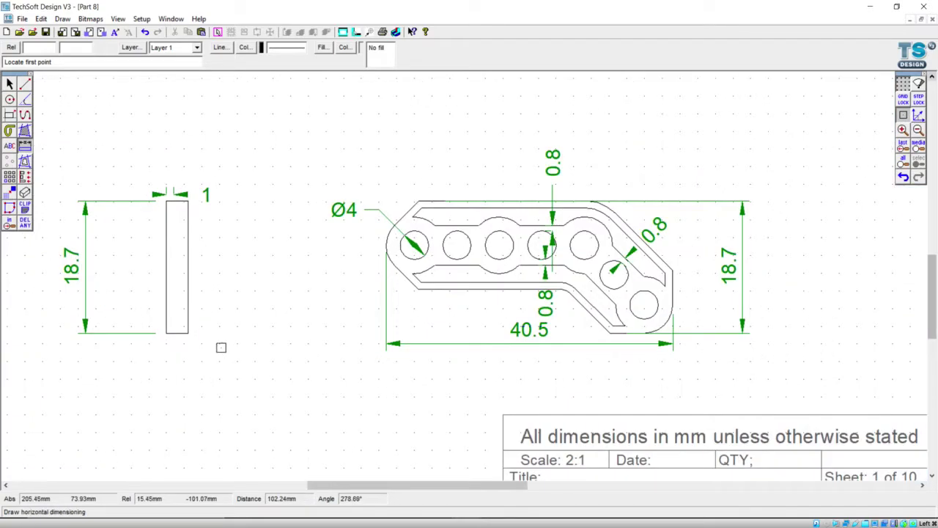
scroll(203, 348, "up", 2)
scroll(143, 330, "up", 2)
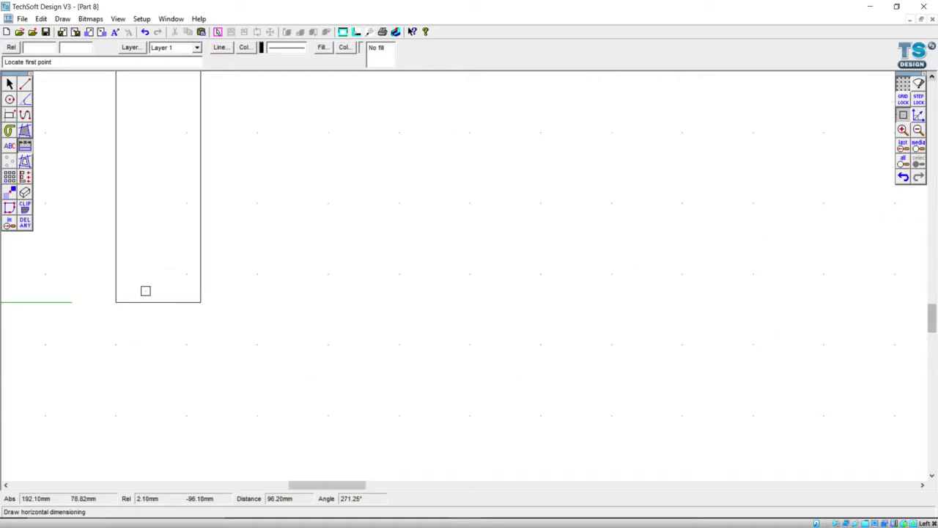
left_click(200, 301)
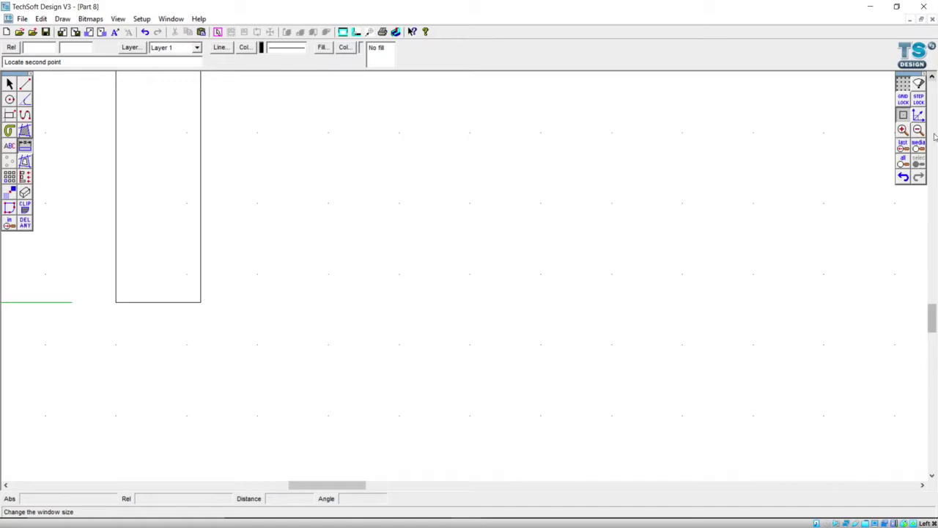
left_click(918, 115)
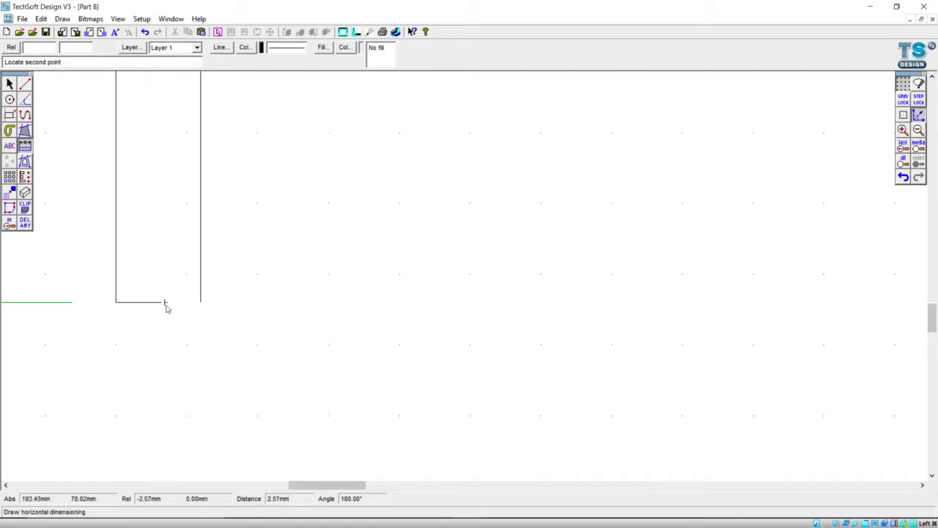
scroll(167, 308, "up", 1)
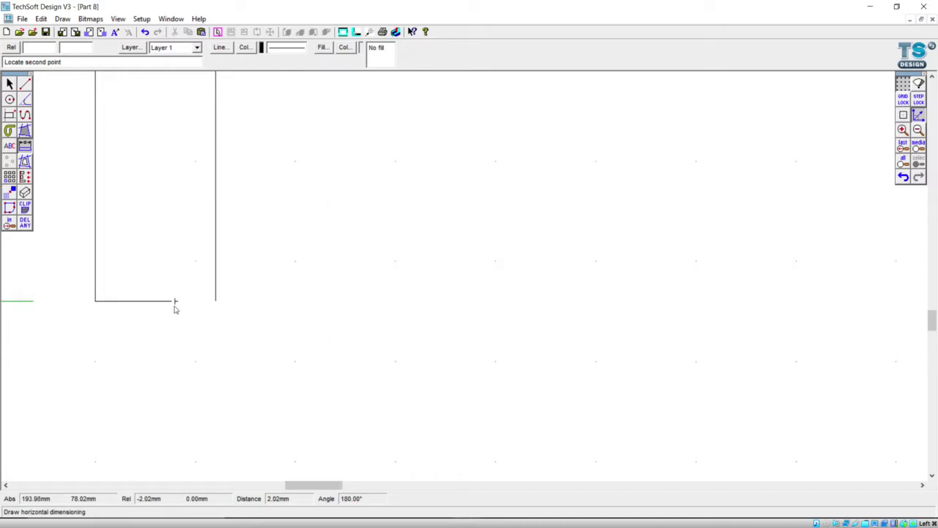
scroll(174, 308, "up", 2)
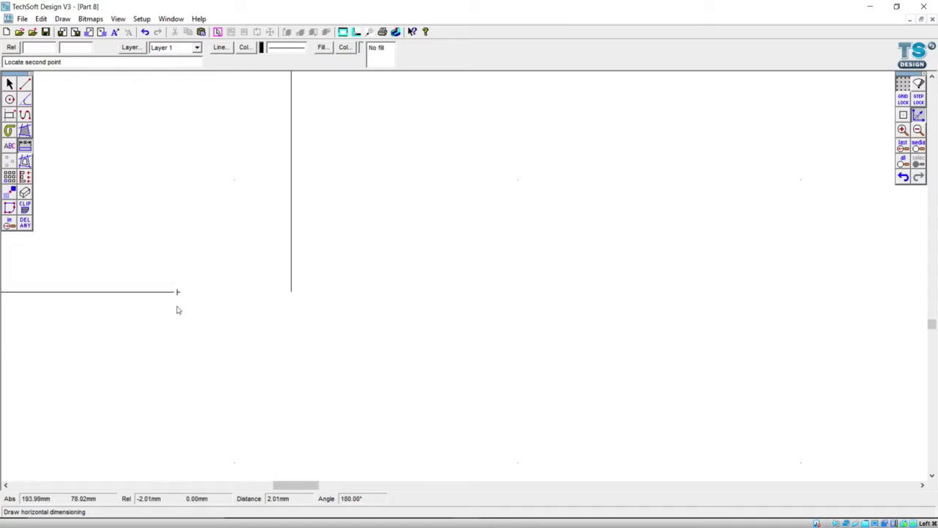
left_click(177, 310)
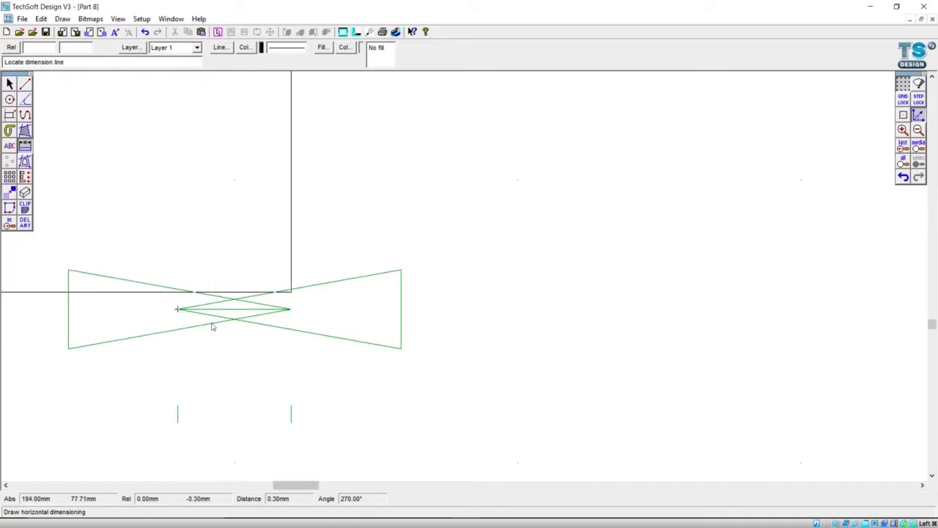
left_click(403, 341)
scroll(334, 342, "down", 3)
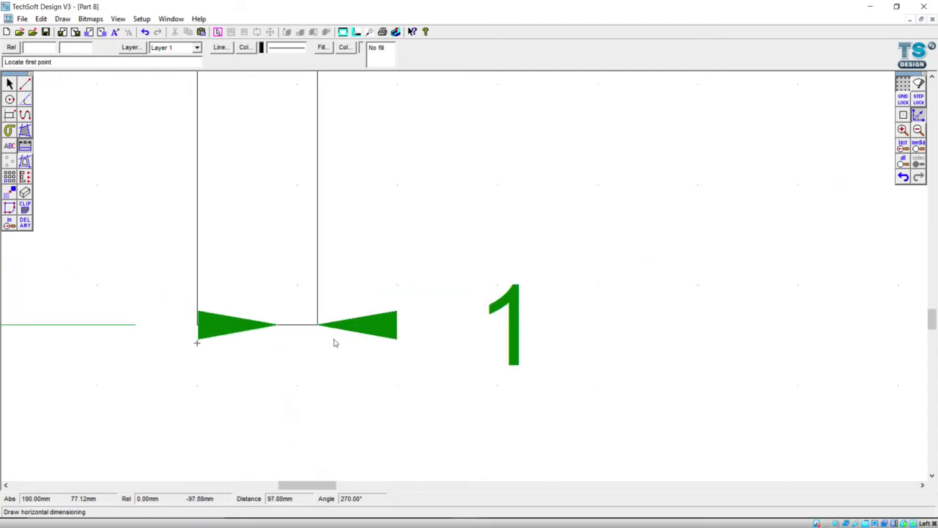
scroll(331, 341, "down", 2)
scroll(329, 341, "down", 1)
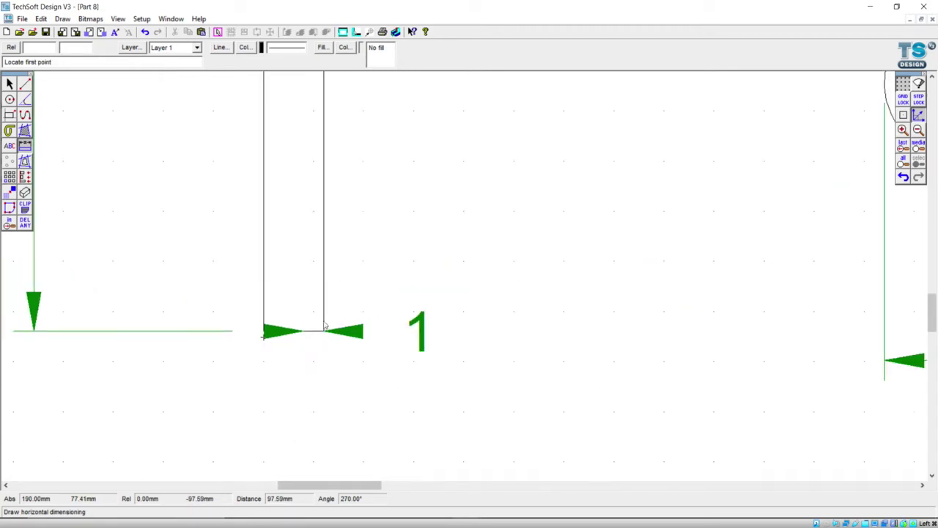
scroll(347, 137, "down", 1)
scroll(346, 134, "down", 1)
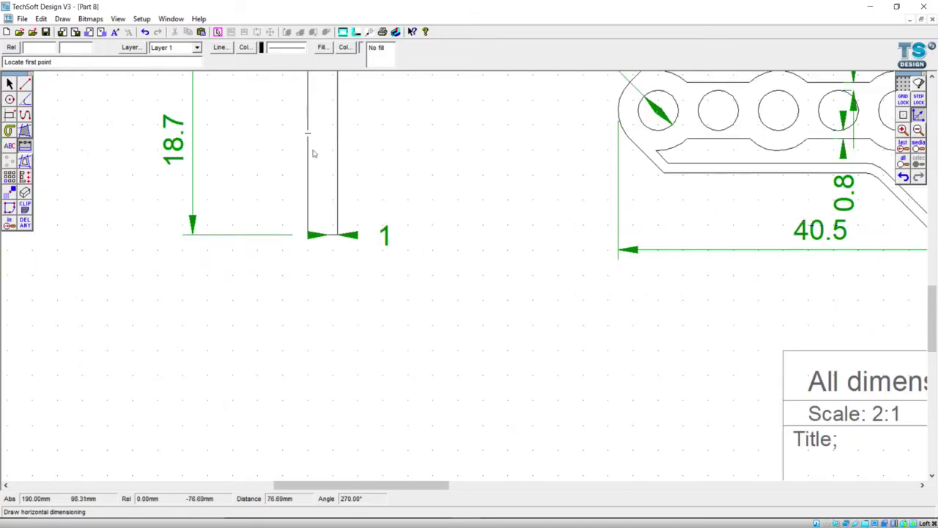
scroll(101, 186, "up", 2)
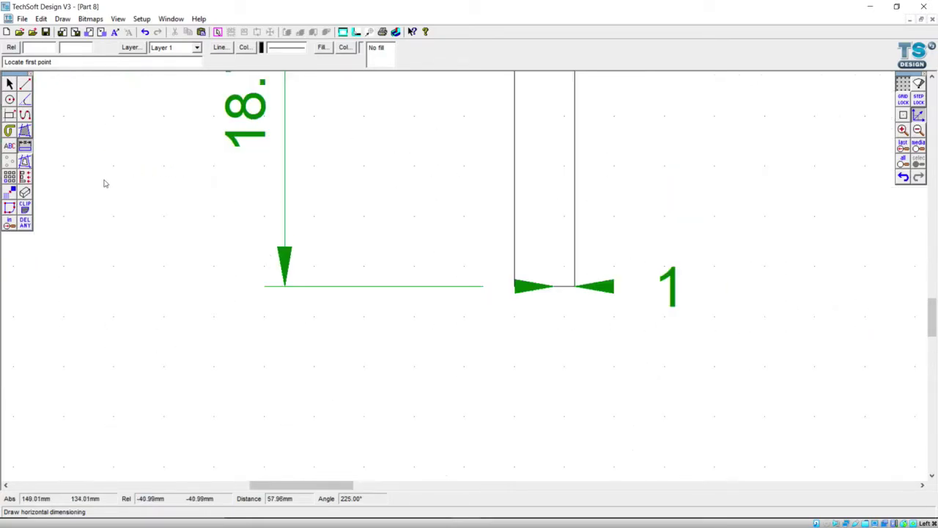
scroll(105, 202, "down", 1)
scroll(105, 202, "down", 1)
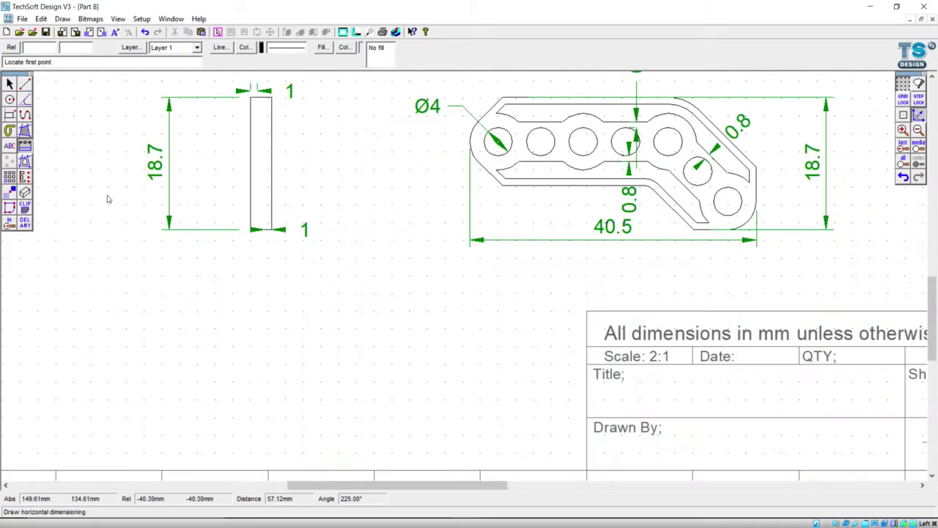
scroll(223, 87, "up", 2)
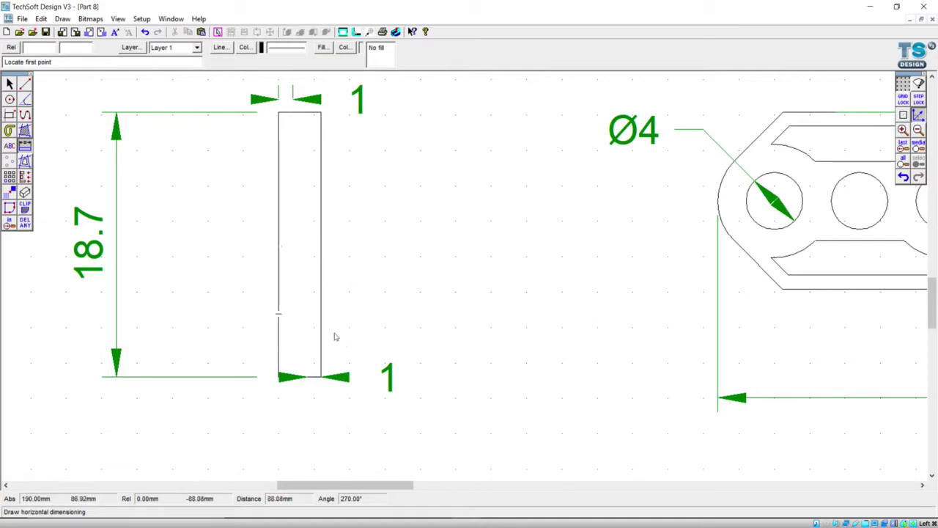
Raise the bottom 1 dimension's right arrowhead by editing its nodes
left_click(9, 83)
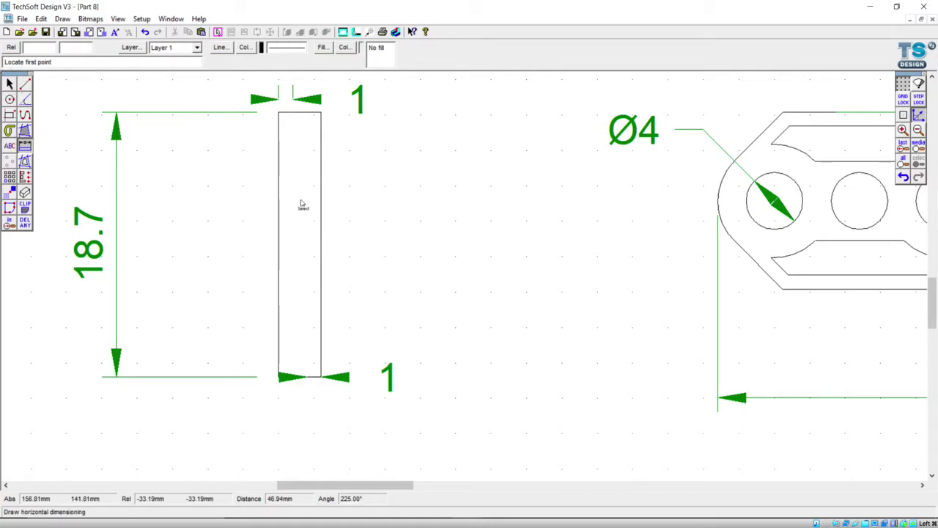
left_click(357, 378)
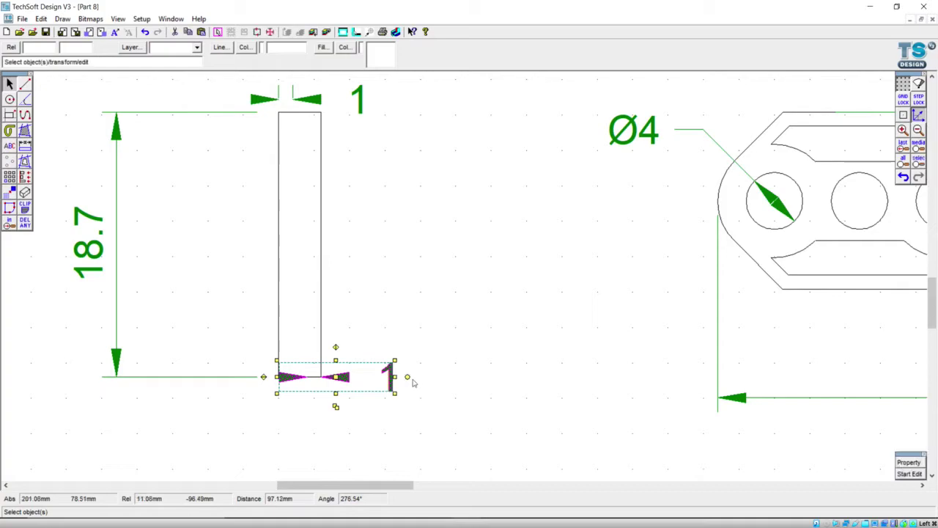
left_click(911, 477)
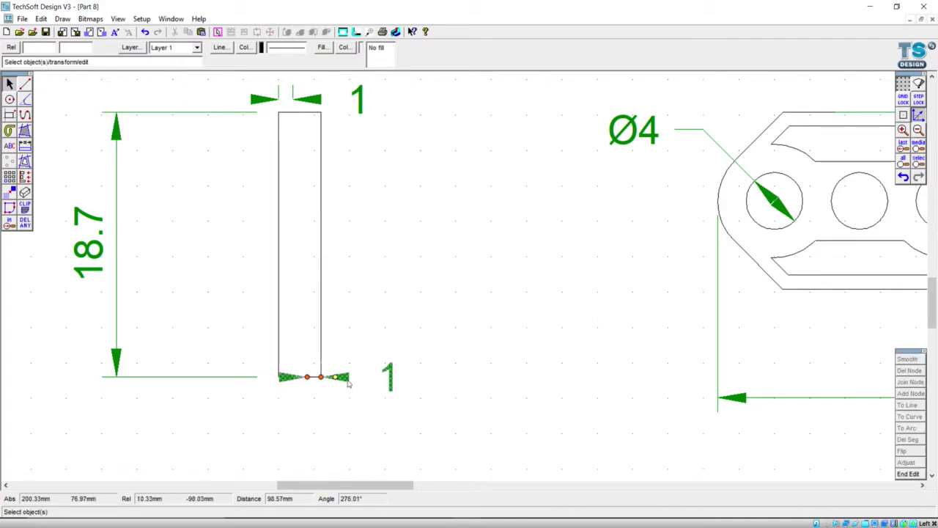
left_click_drag(336, 377, 336, 367)
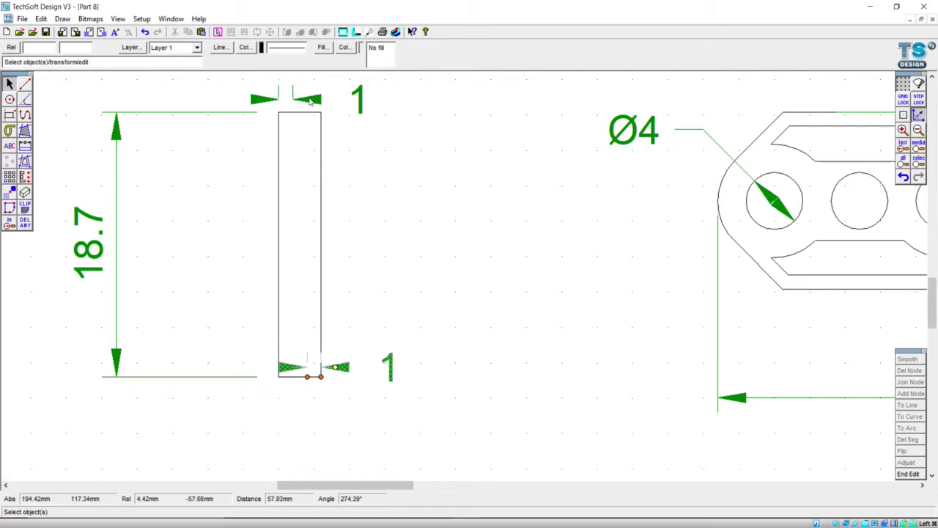
key("Escape")
Pull the top 1 dimension down toward the rectangle by editing its points
left_click(253, 101)
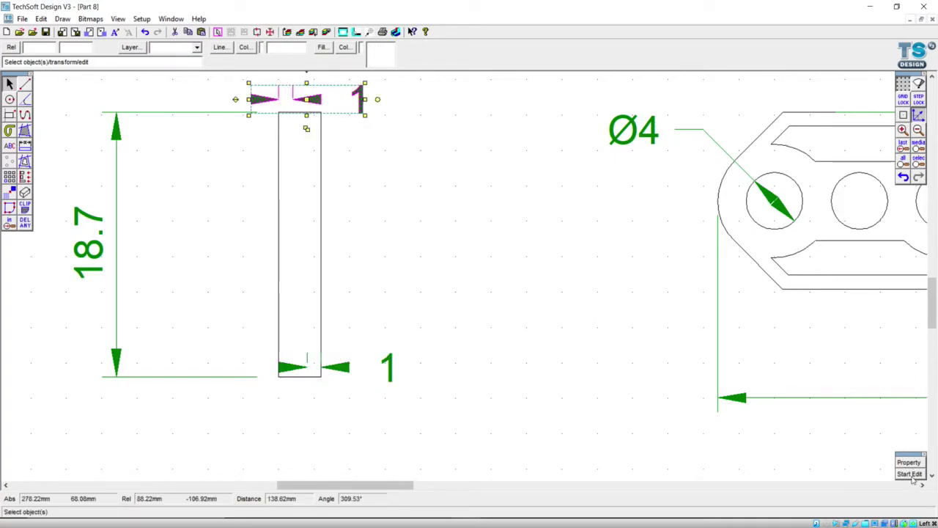
left_click(307, 103)
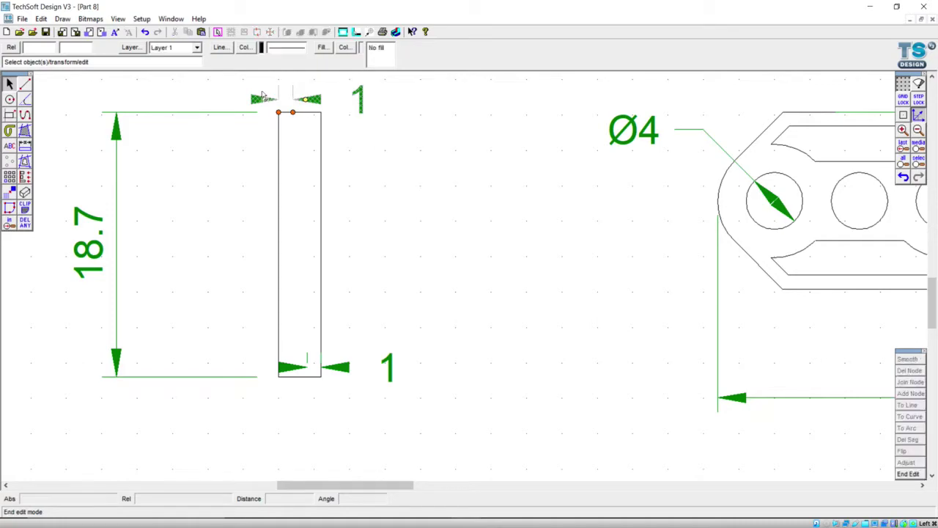
left_click_drag(305, 100, 303, 120)
key("Escape")
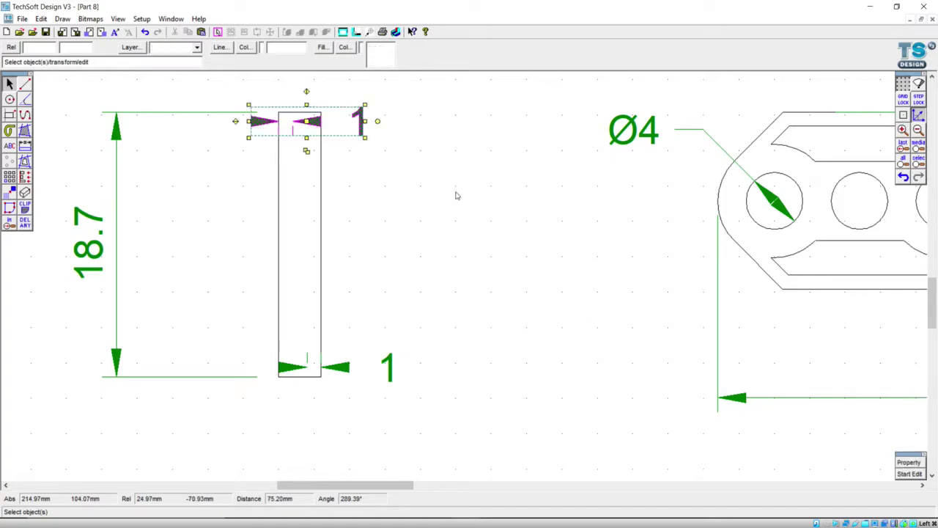
left_click(252, 258)
Reposition the top 1 dimension higher above the side view
left_click(292, 131)
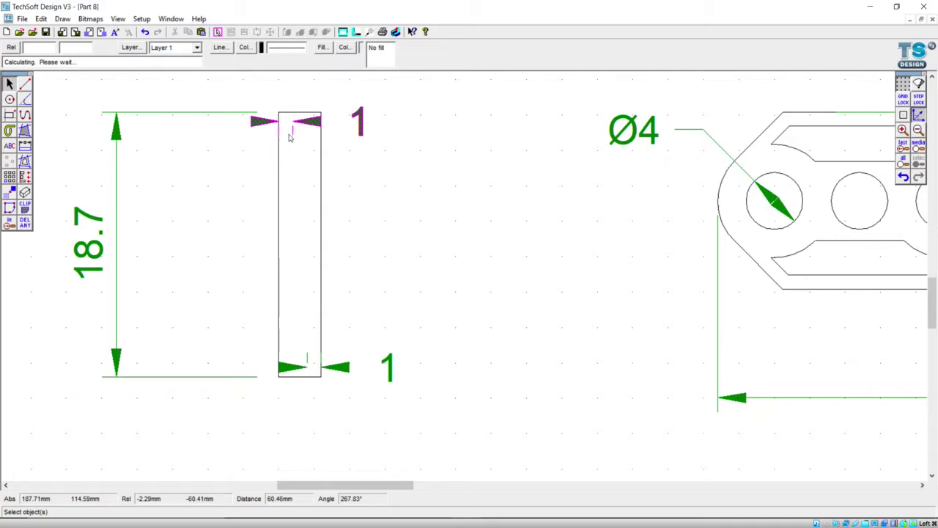
left_click(307, 121)
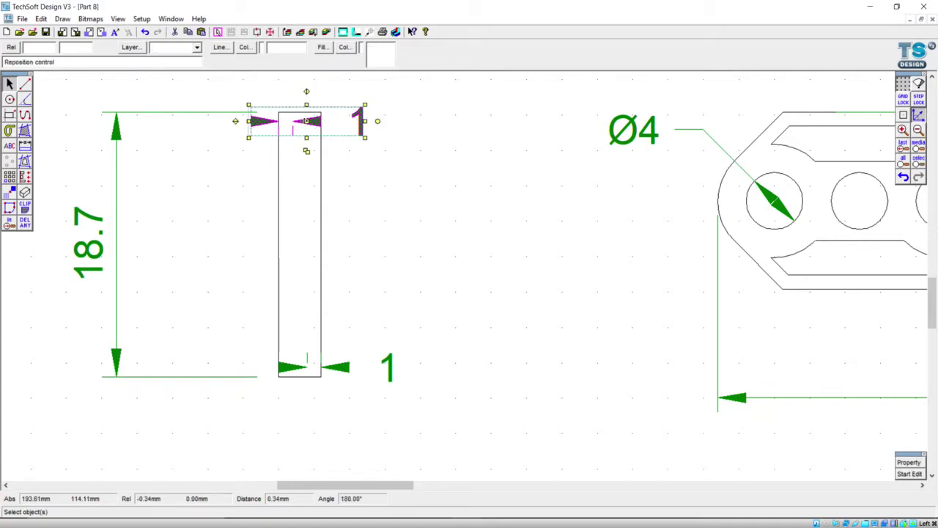
left_click(309, 95)
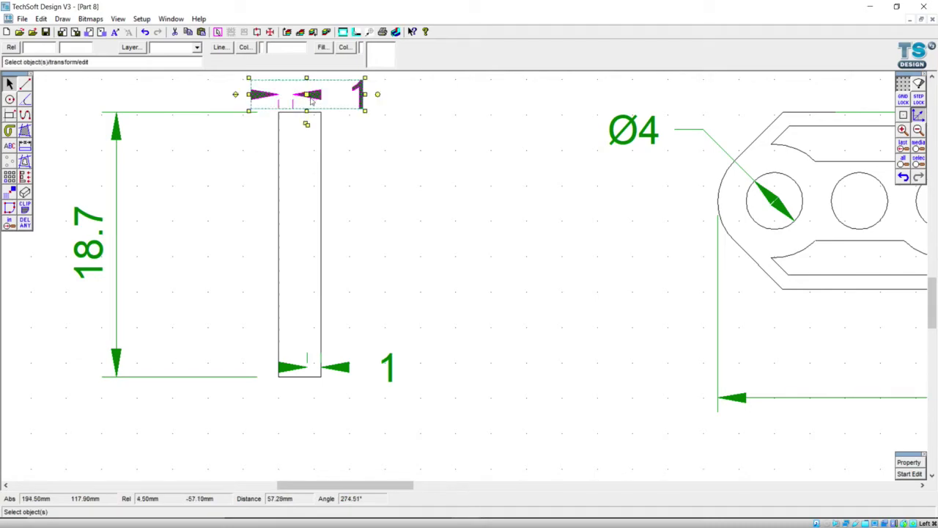
Move the bottom 1 dimension lower, clear below the rectangle
left_click(329, 371)
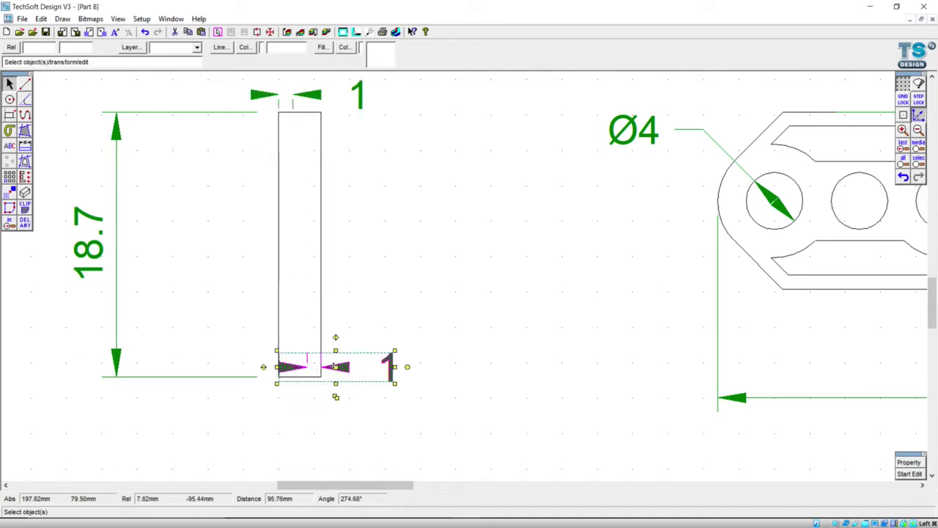
left_click(335, 367)
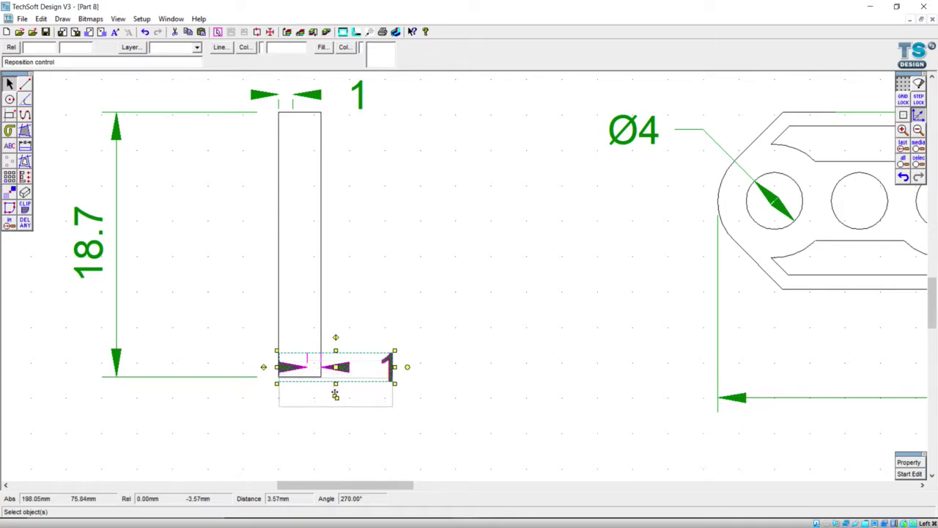
left_click(335, 395)
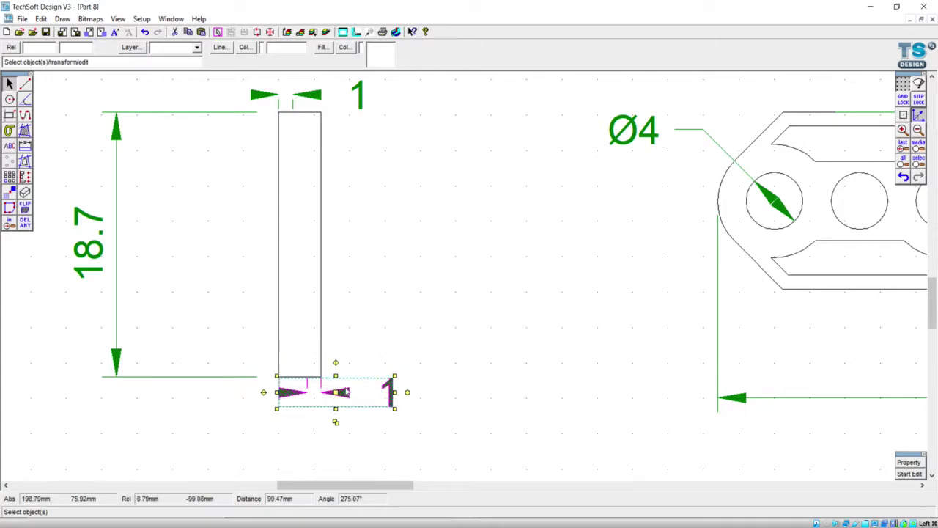
left_click(412, 344)
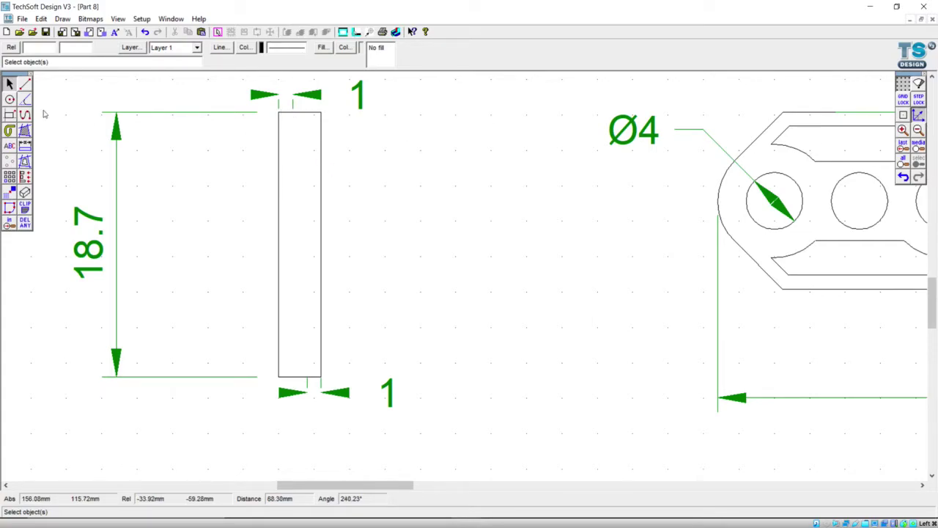
left_click(25, 85)
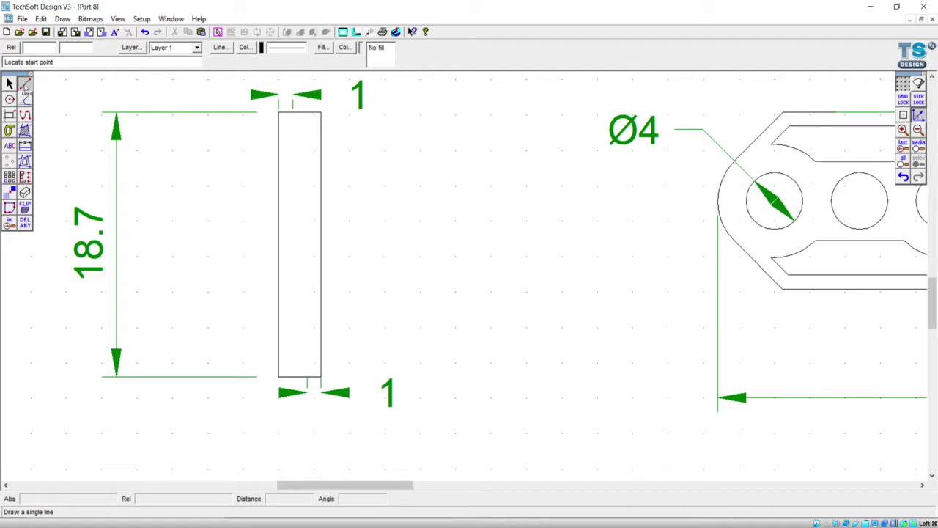
left_click(168, 120)
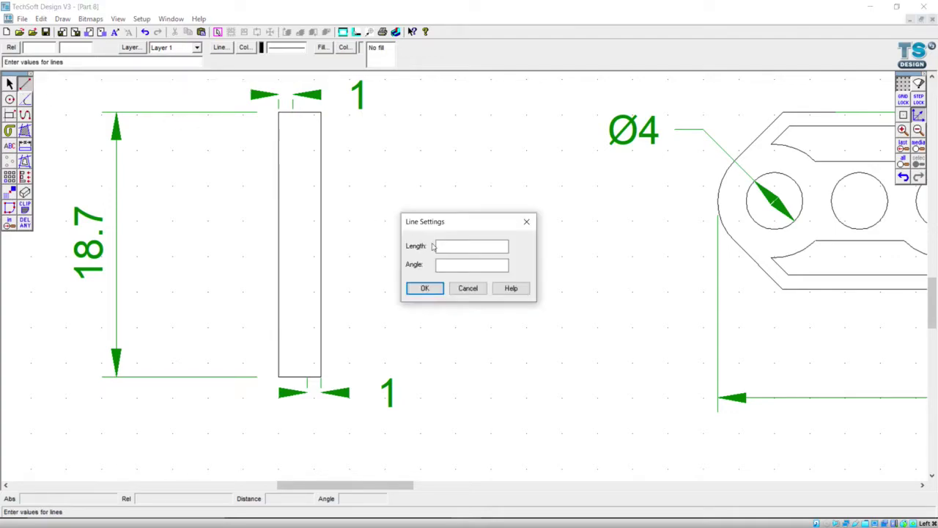
left_click(457, 249)
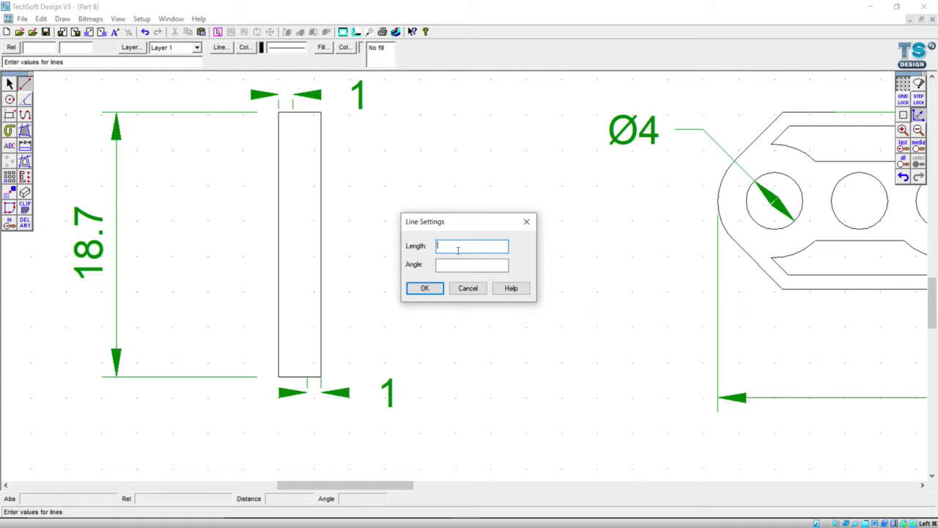
left_click(472, 264)
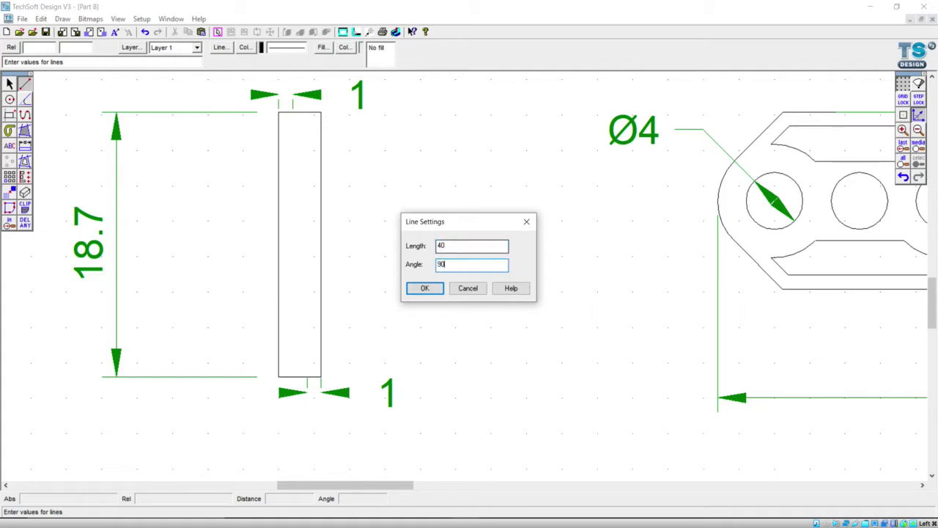
left_click(427, 288)
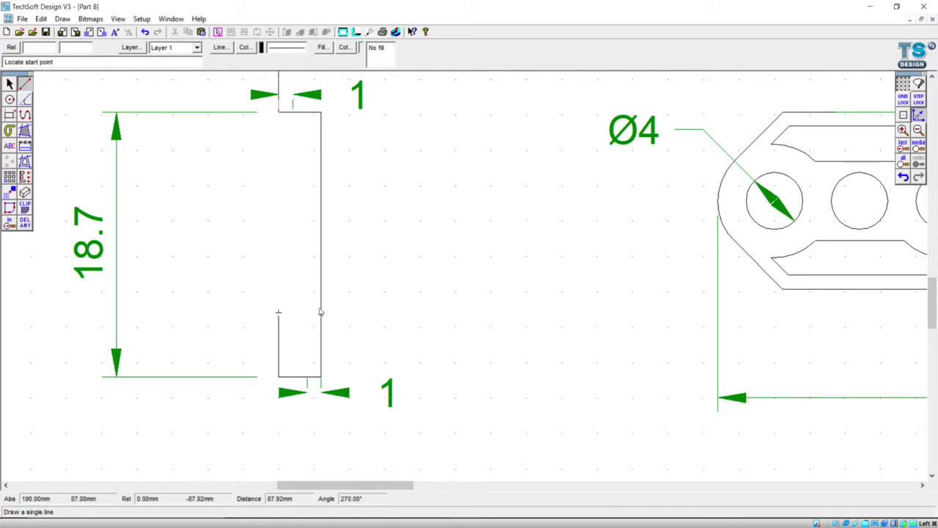
left_click(919, 115)
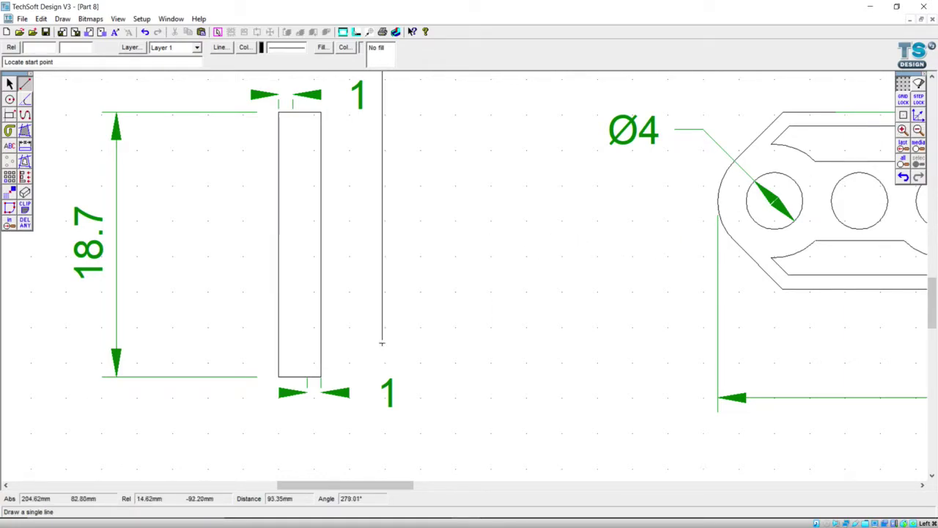
Set the line style to dashed, 2.00 mm pitch, Fine weight
left_click(223, 48)
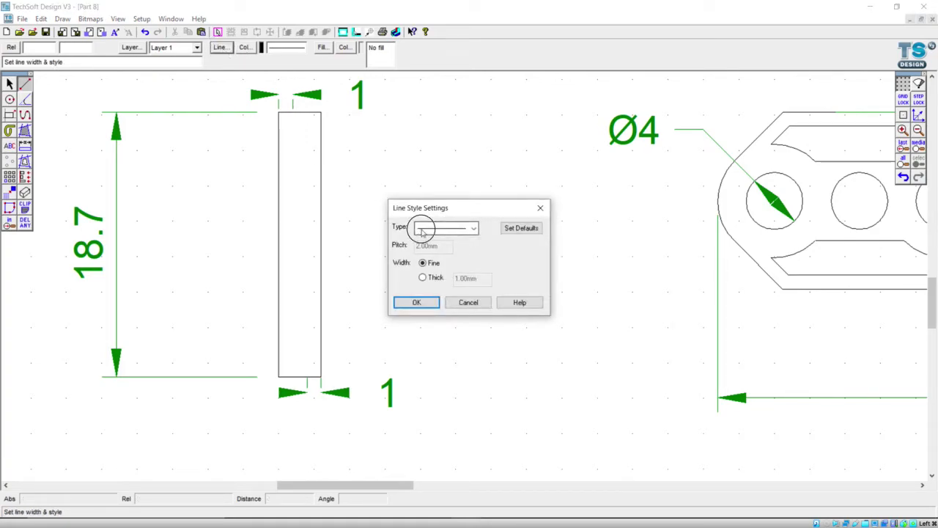
left_click(422, 232)
left_click(434, 268)
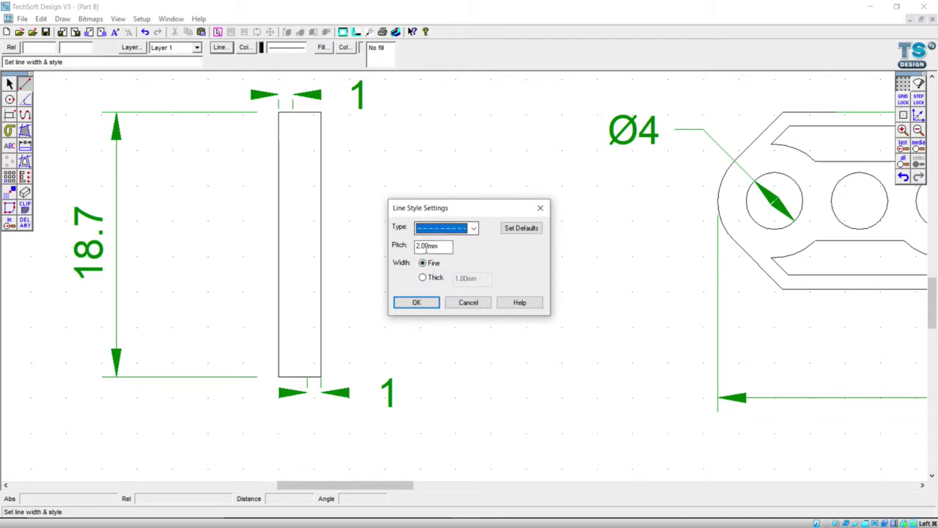
left_click(416, 302)
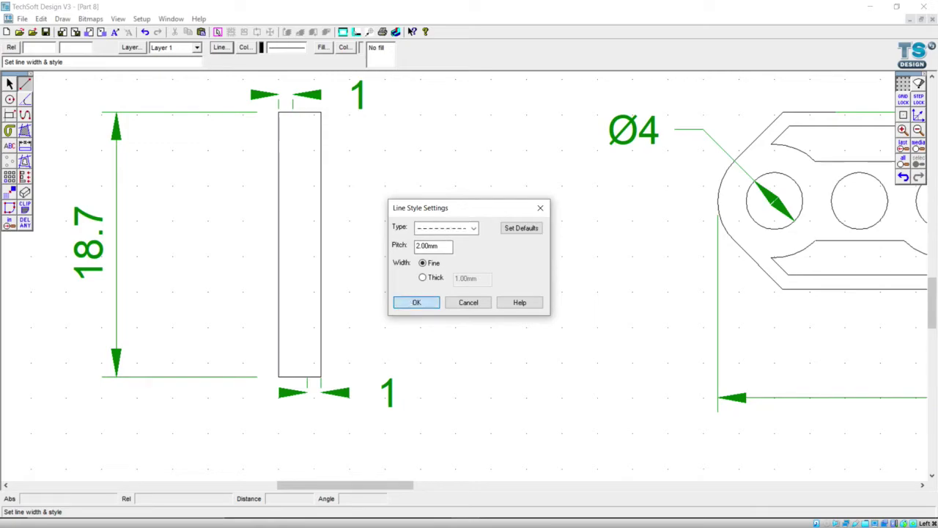
Draw a vertical dashed hidden line spanning the side-view rectangle's full height
left_click(254, 144)
left_click(254, 422)
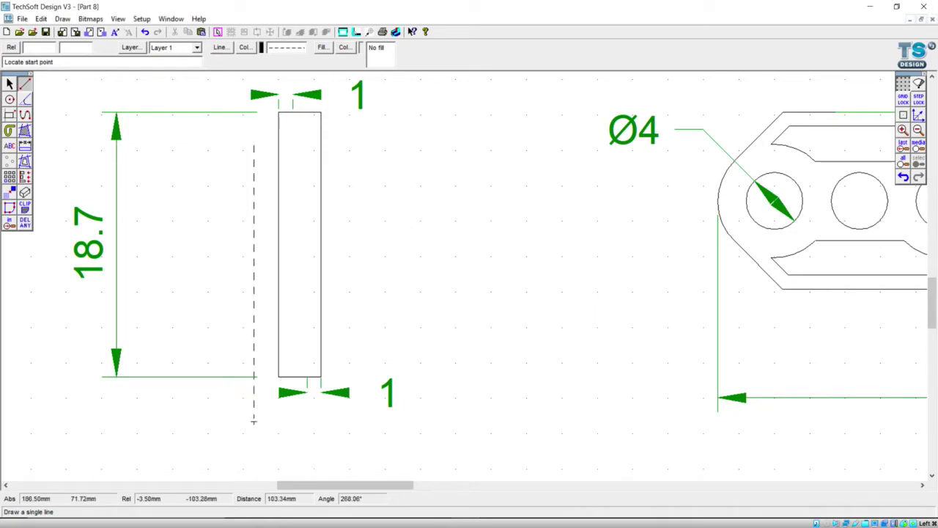
left_click_drag(253, 420, 294, 383)
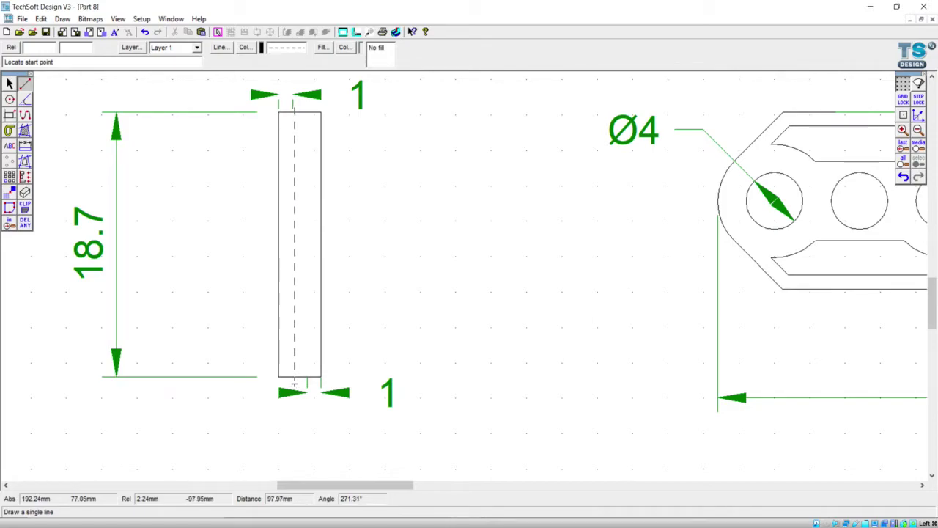
scroll(294, 383, "up", 1)
scroll(294, 384, "down", 1)
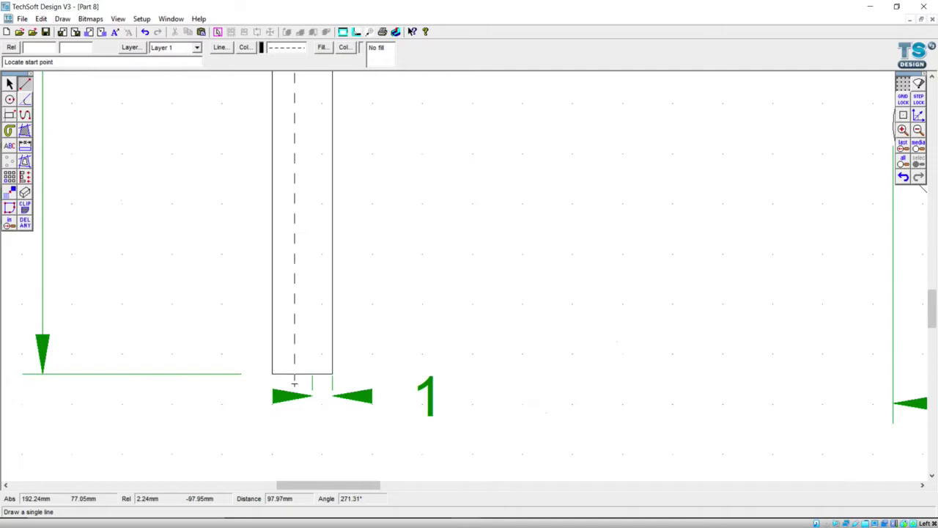
left_click_drag(294, 383, 292, 383)
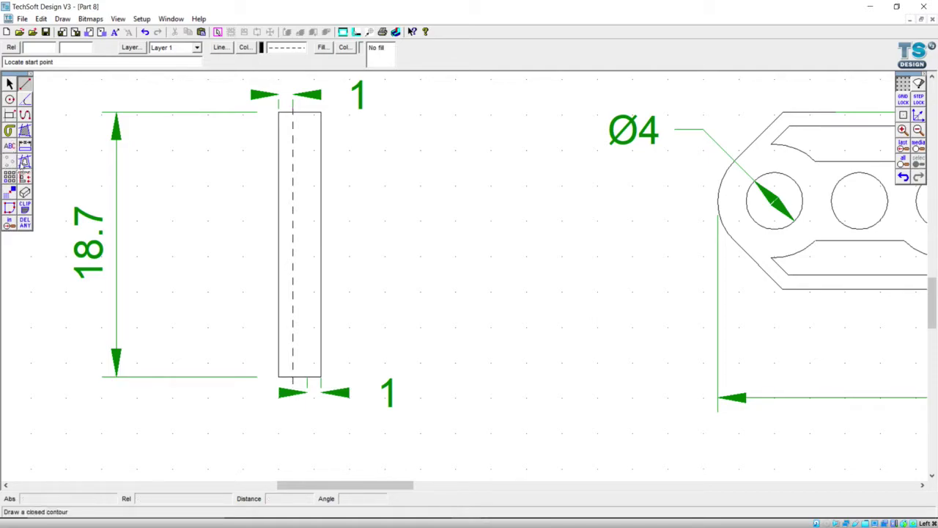
key("Escape")
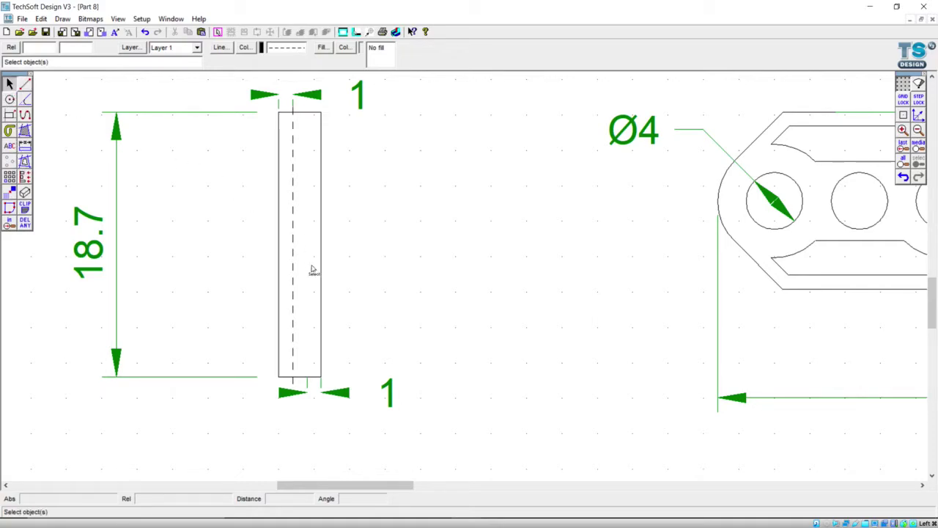
Copy the dashed hidden line to a parallel position inside the side-view rectangle, then pick Delete part
left_click(294, 262)
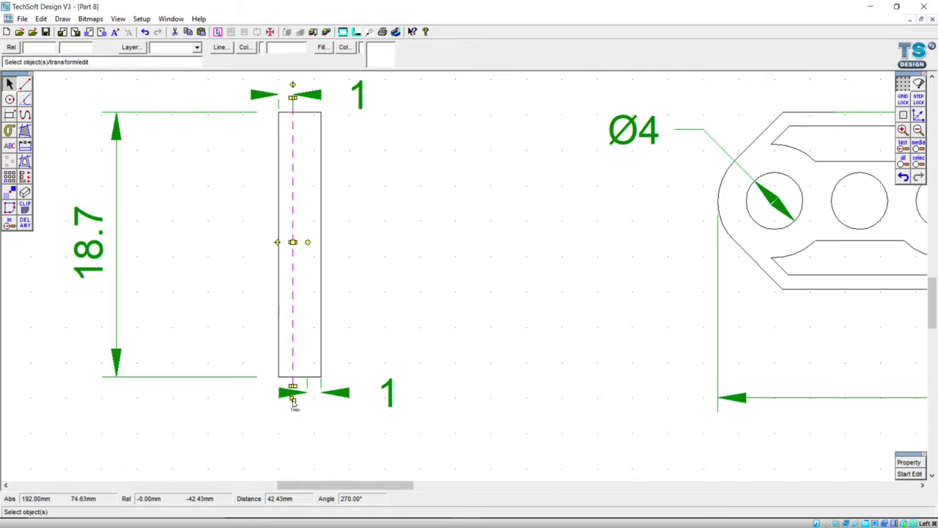
left_click_drag(294, 402, 364, 470)
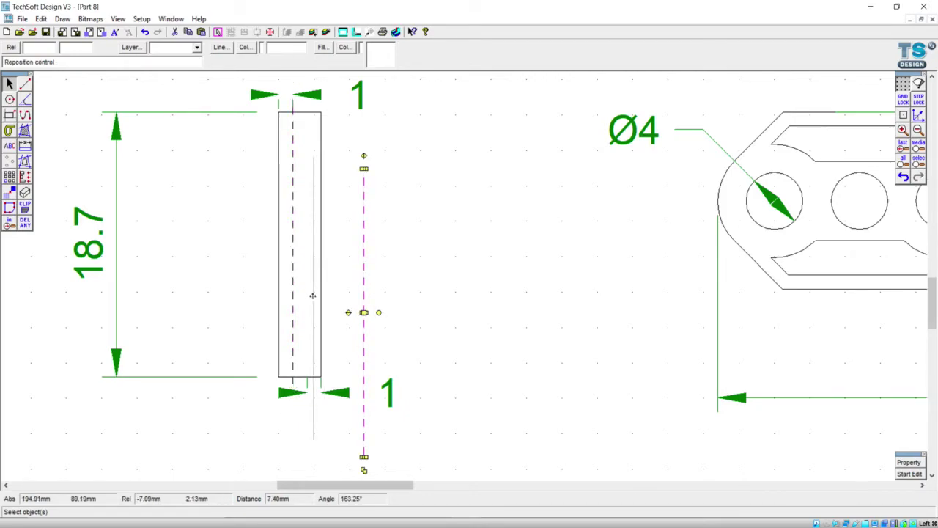
scroll(312, 295, "up", 1)
scroll(313, 294, "up", 1)
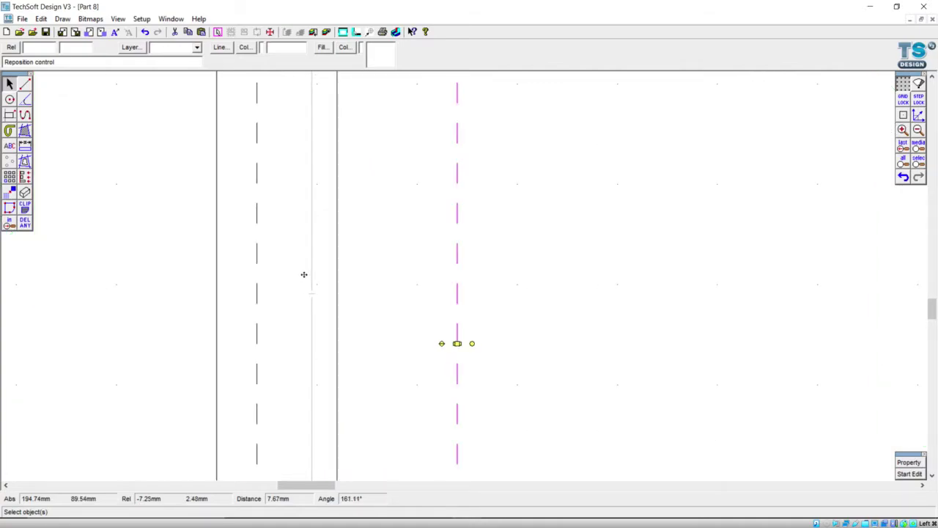
scroll(305, 280, "down", 1)
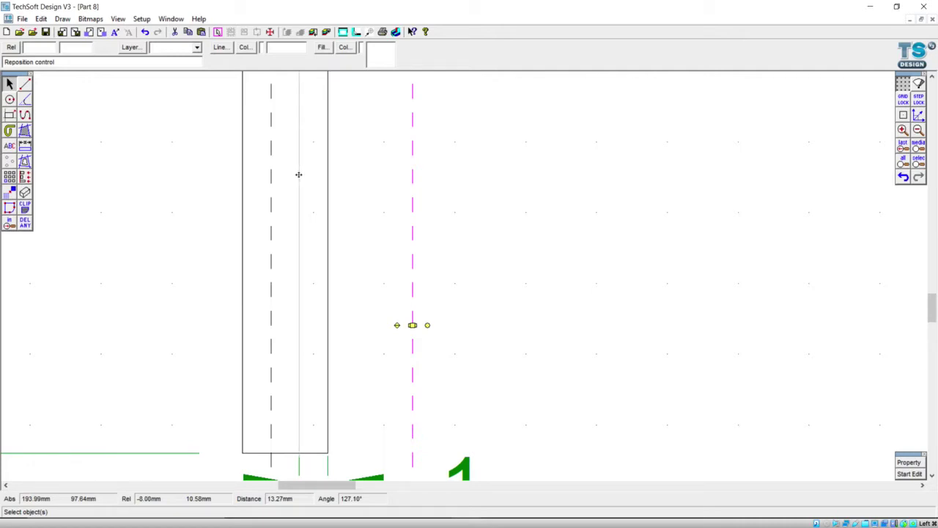
left_click(299, 175)
scroll(414, 275, "down", 3)
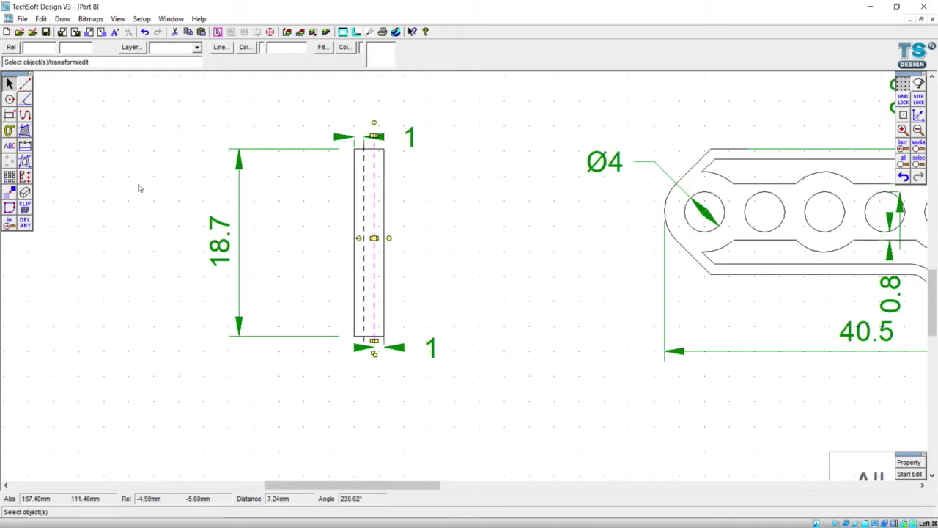
scroll(351, 178, "up", 1)
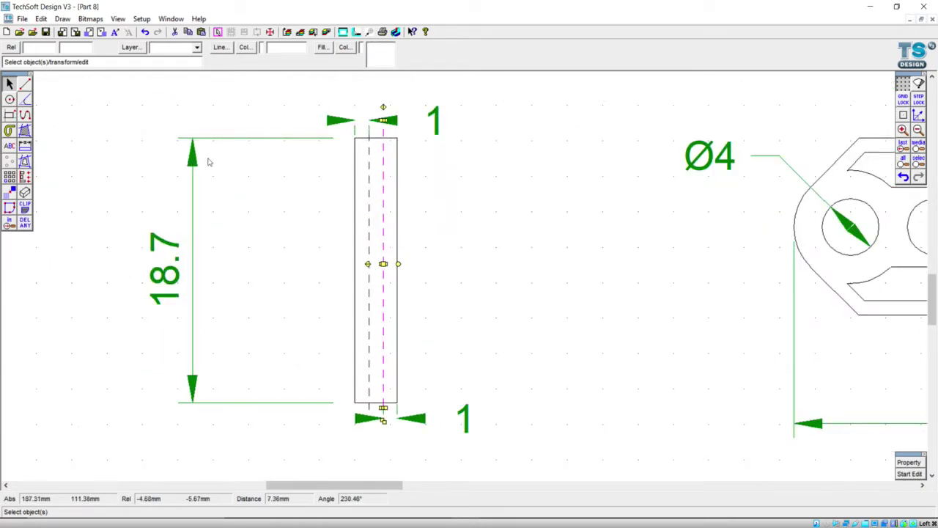
left_click_drag(24, 223, 57, 229)
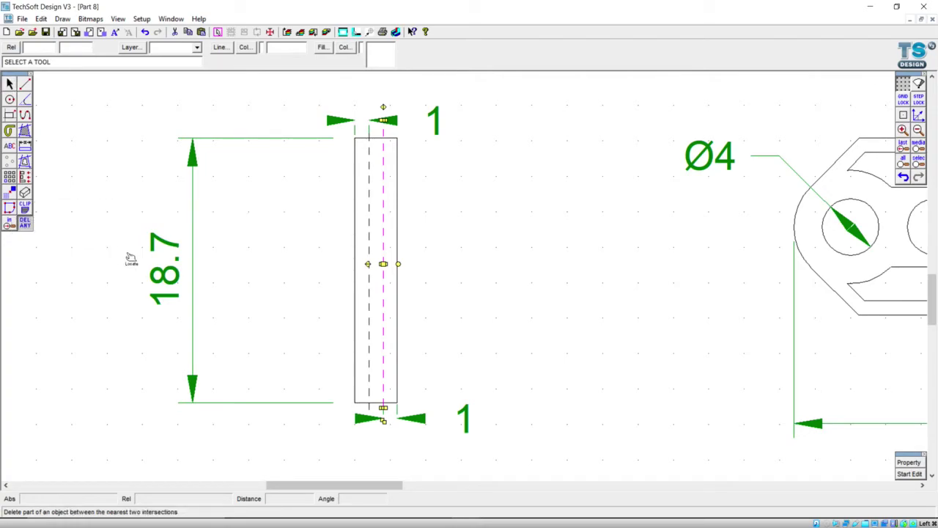
Delete the lower 1 dimension and trim the hidden-line stubs above and below the rectangle
left_click(385, 417)
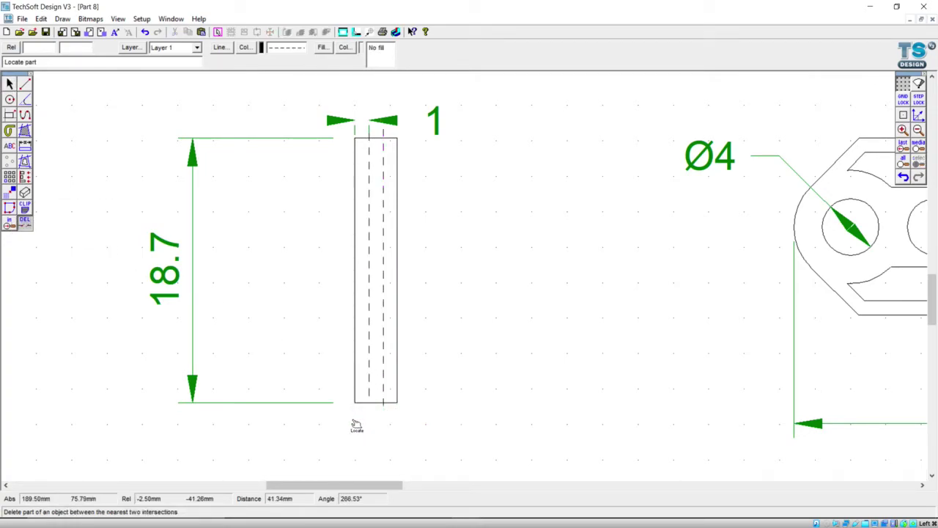
left_click(383, 407)
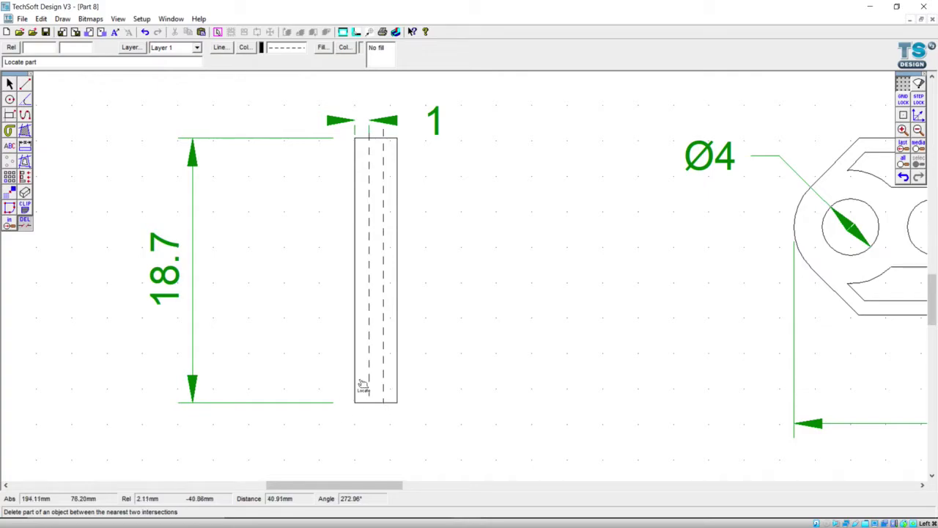
scroll(384, 136, "up", 2)
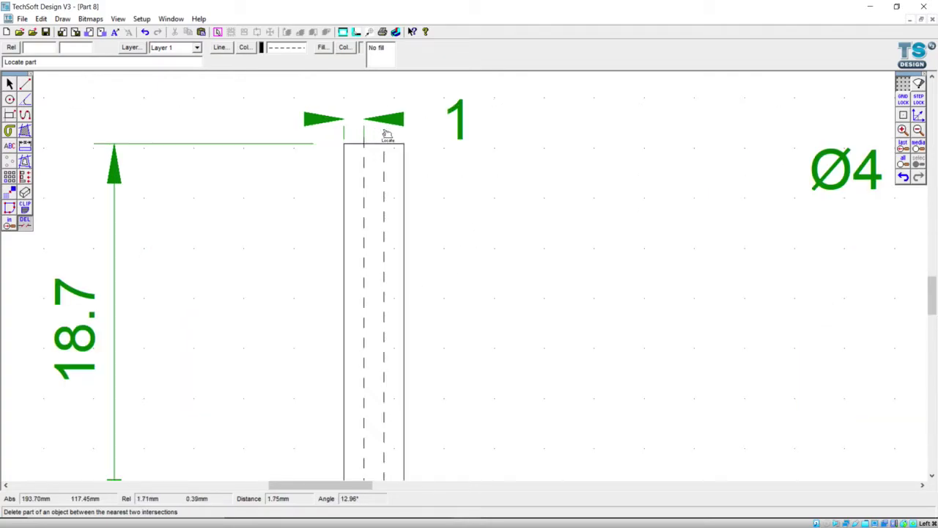
scroll(387, 144, "up", 2)
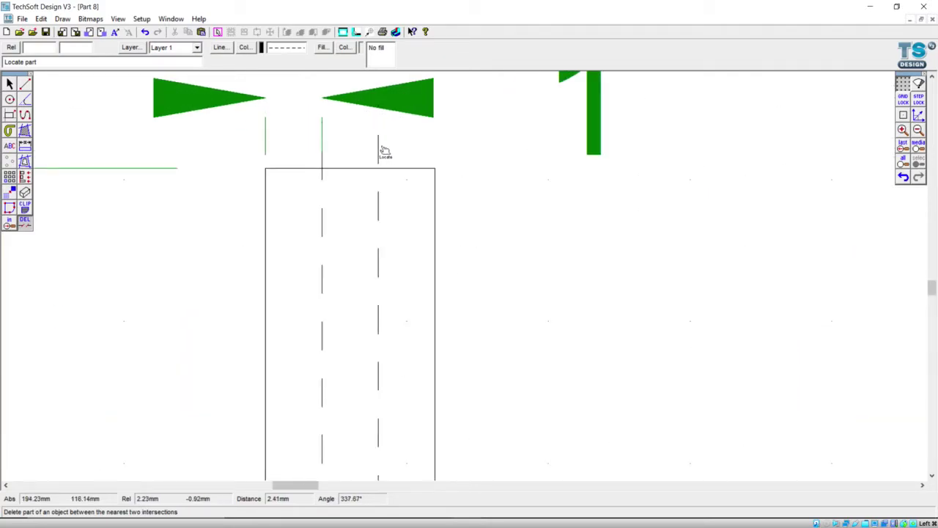
left_click(383, 169)
left_click(323, 166)
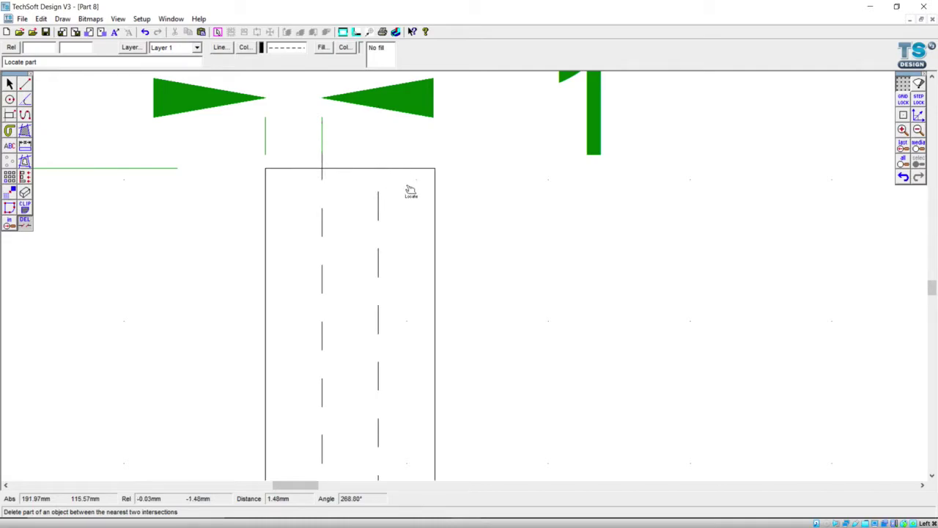
scroll(454, 200, "down", 4)
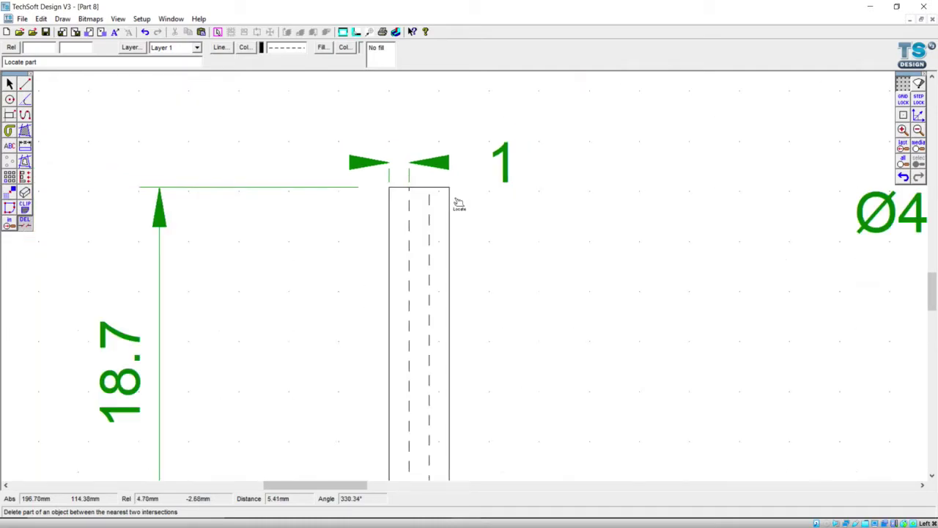
scroll(458, 202, "down", 1)
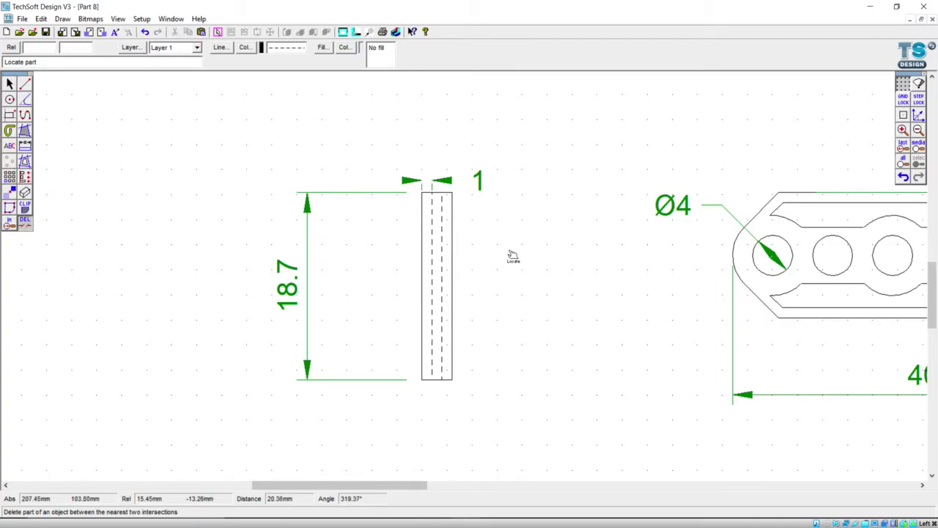
scroll(512, 255, "up", 1)
scroll(584, 252, "down", 2)
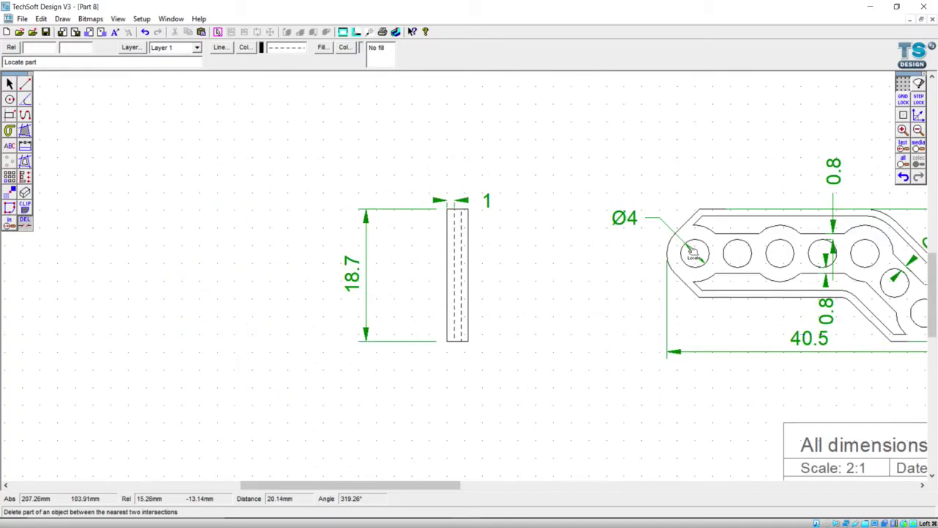
scroll(786, 233, "up", 1)
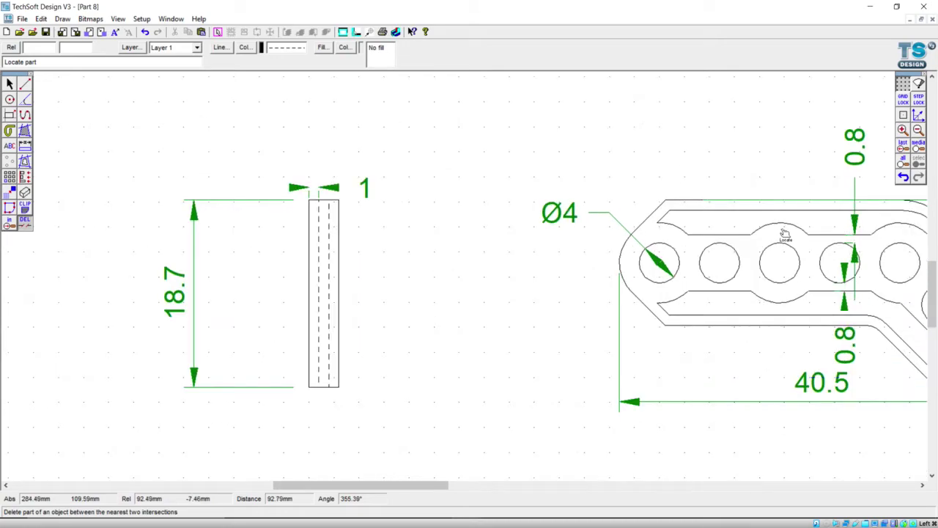
scroll(785, 233, "down", 2)
scroll(893, 224, "up", 1)
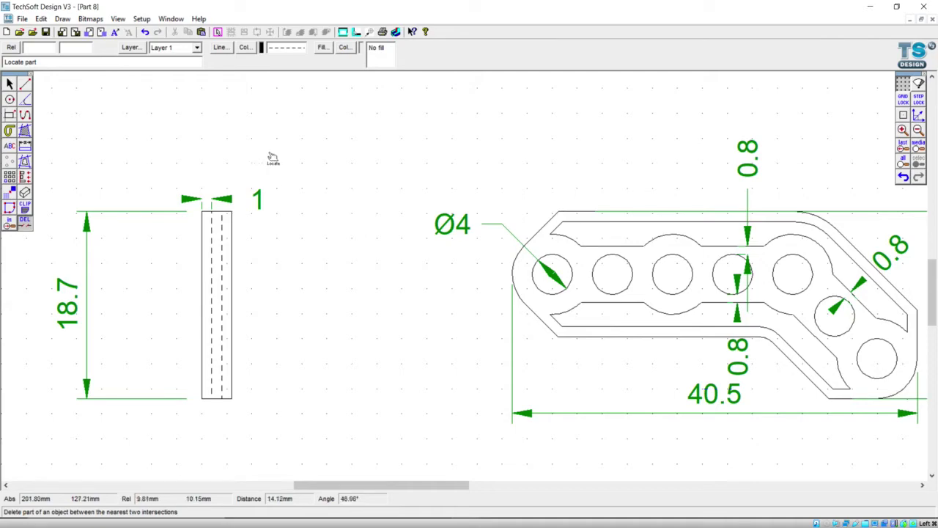
left_click(245, 49)
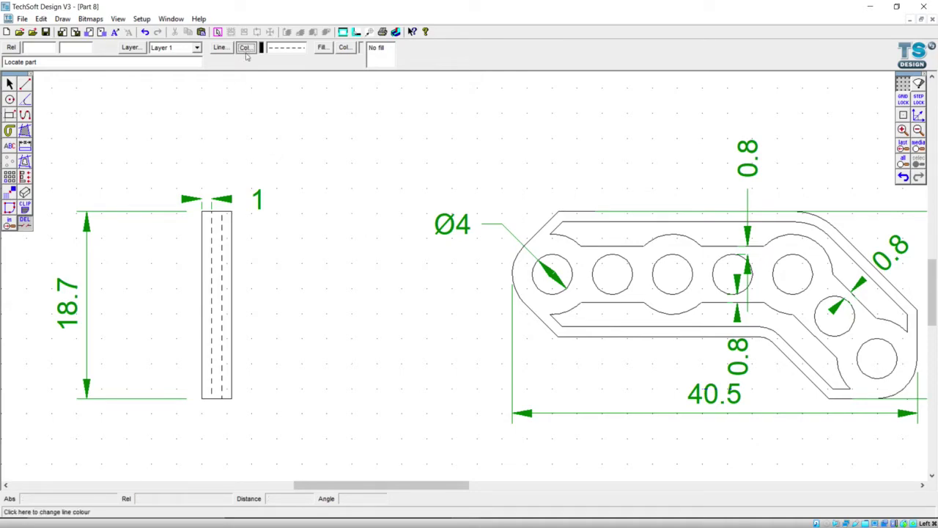
Set the line colour to blue and draw a horizontal line from the slot edge past the side view
left_click(476, 238)
left_click(428, 341)
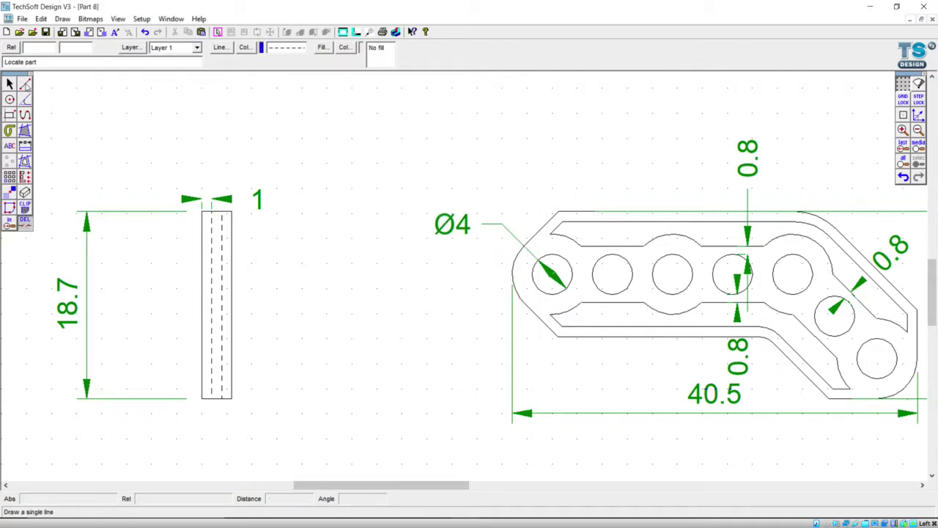
left_click(26, 85)
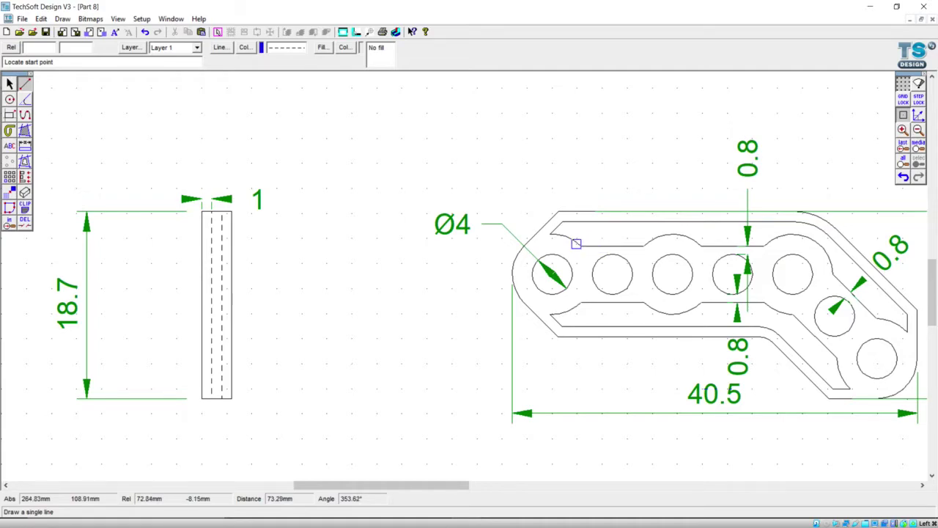
left_click(580, 245)
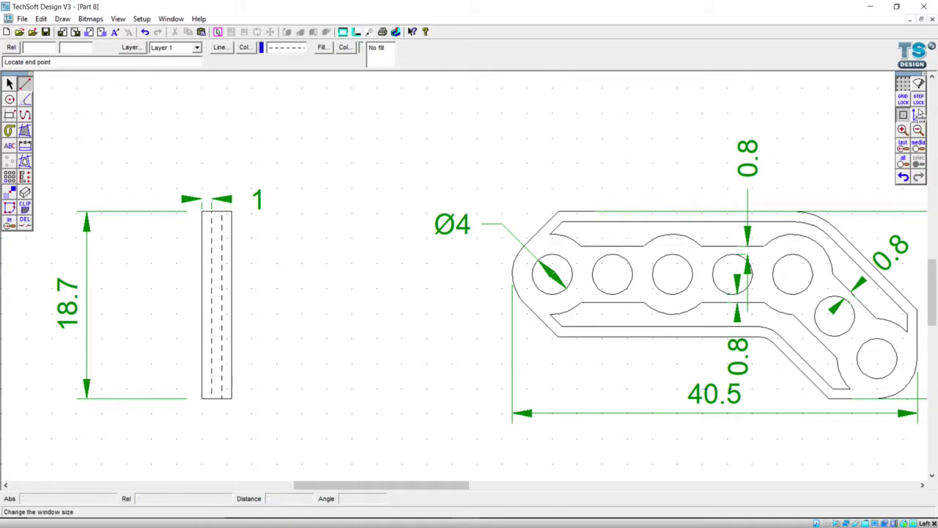
left_click(902, 115)
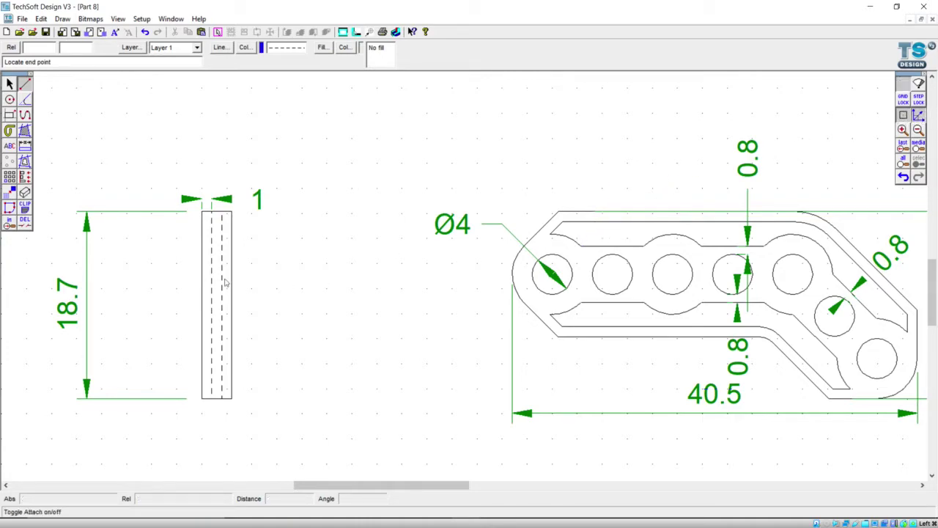
left_click(188, 262)
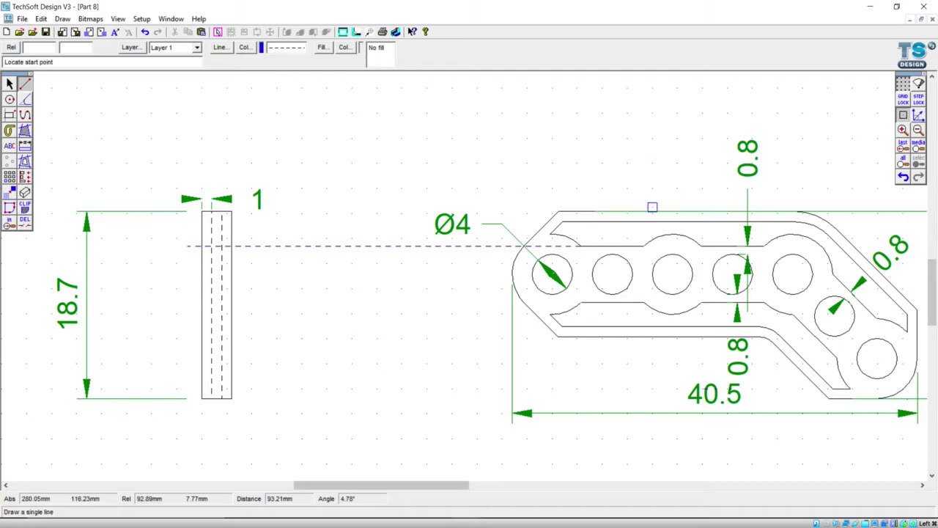
left_click(563, 217)
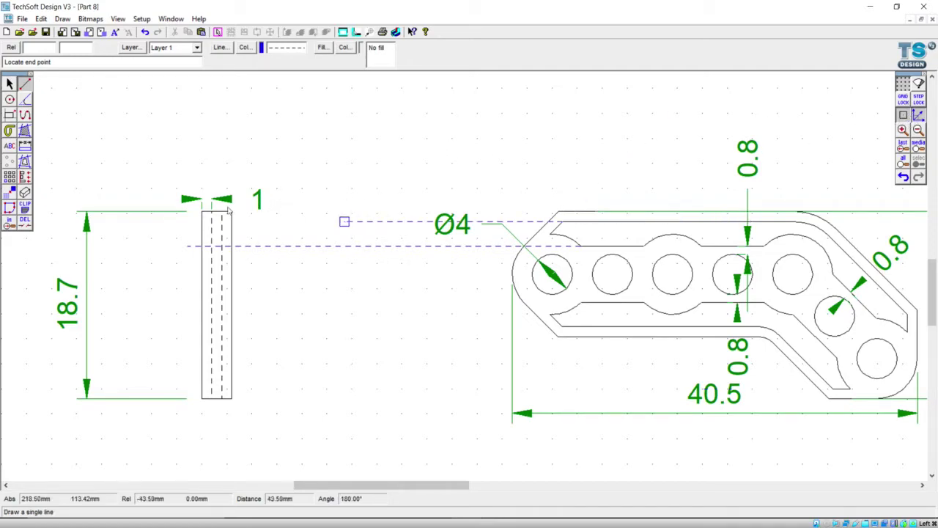
right_click(186, 221)
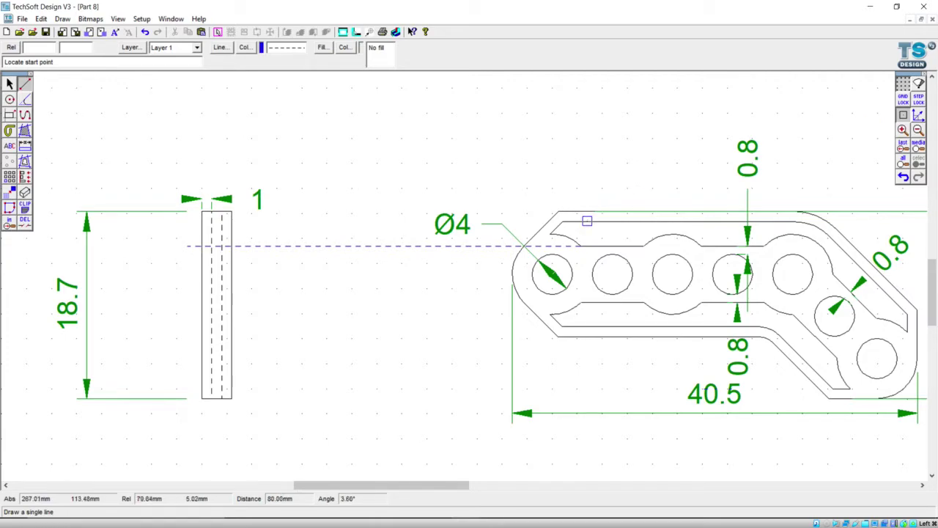
left_click(585, 221)
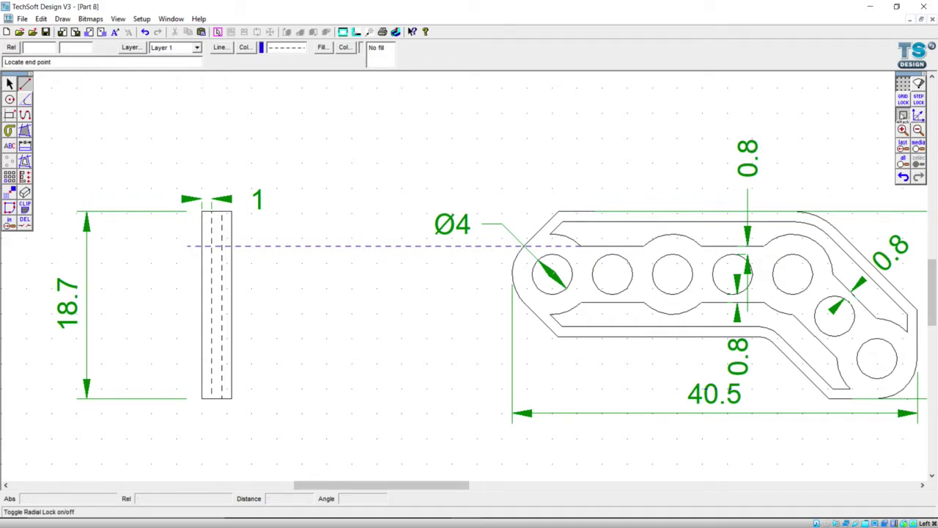
left_click(917, 116)
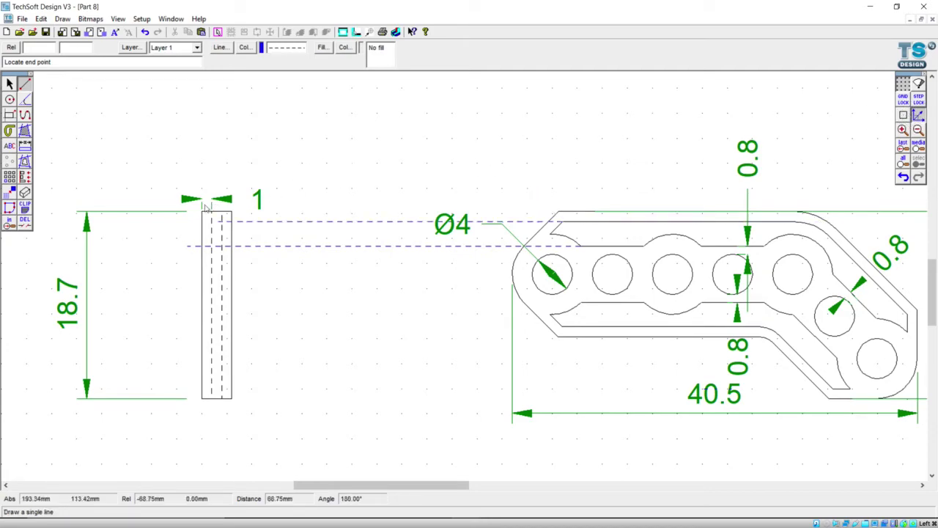
Finish the second projection line left of the side view and draw a third from the slot notch
left_click(174, 222)
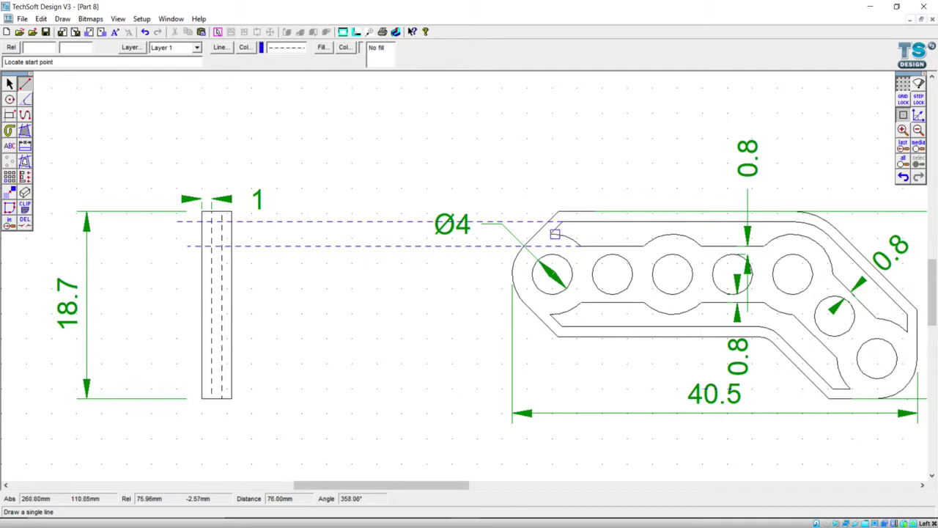
left_click(555, 234)
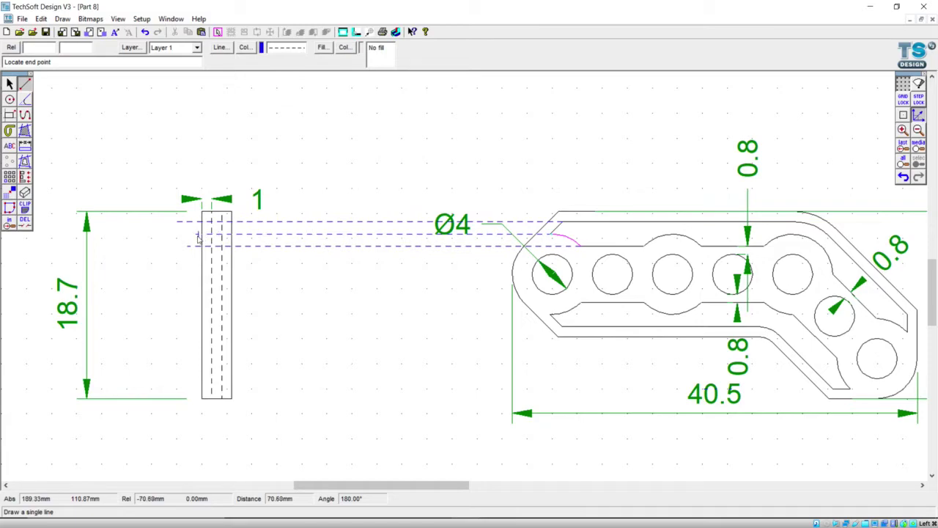
left_click(278, 258)
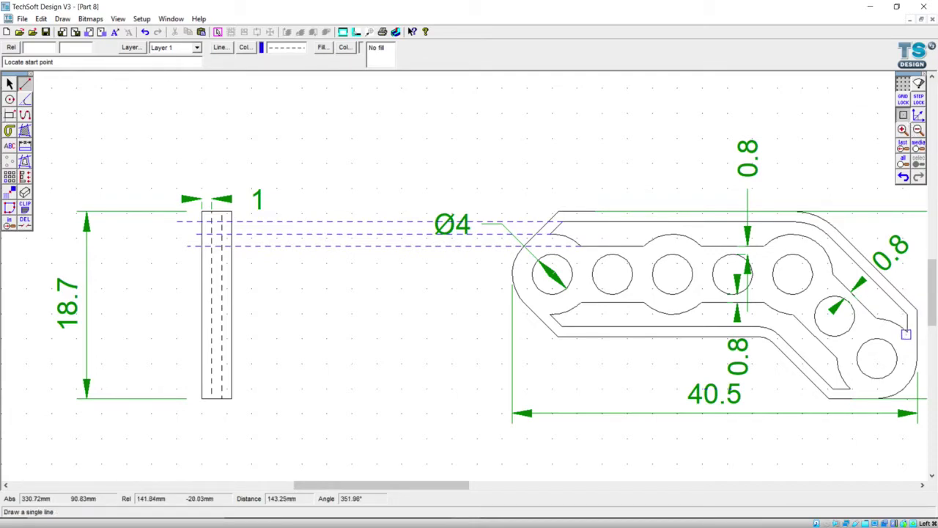
Start a horizontal line at the slot's lower right end
left_click(907, 330)
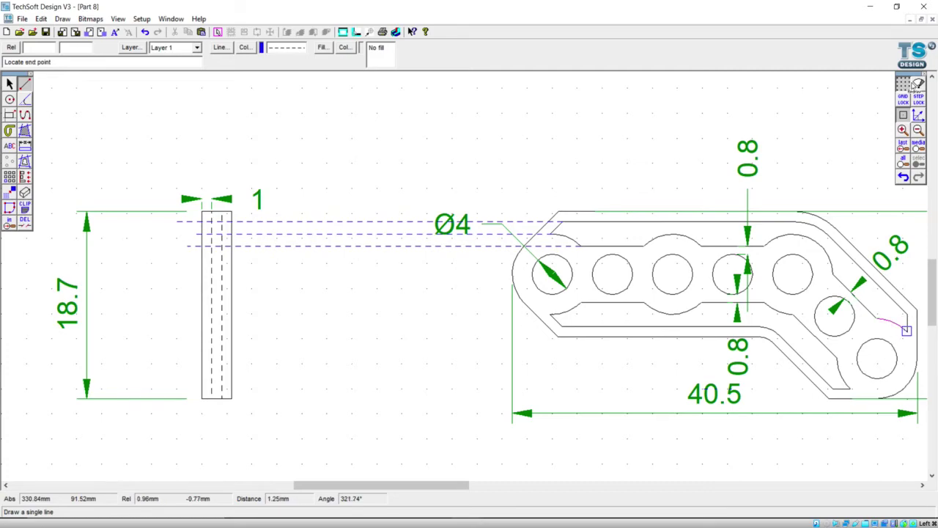
left_click(919, 115)
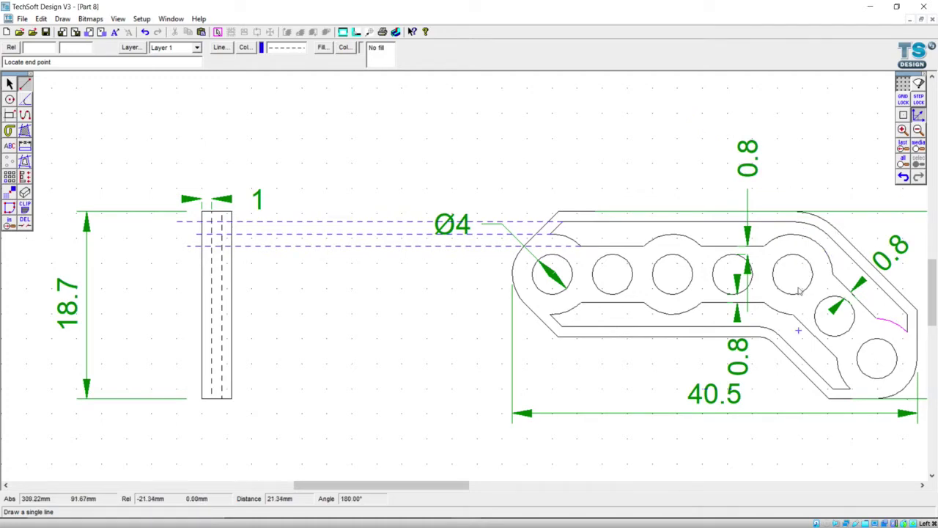
scroll(795, 277, "down", 2)
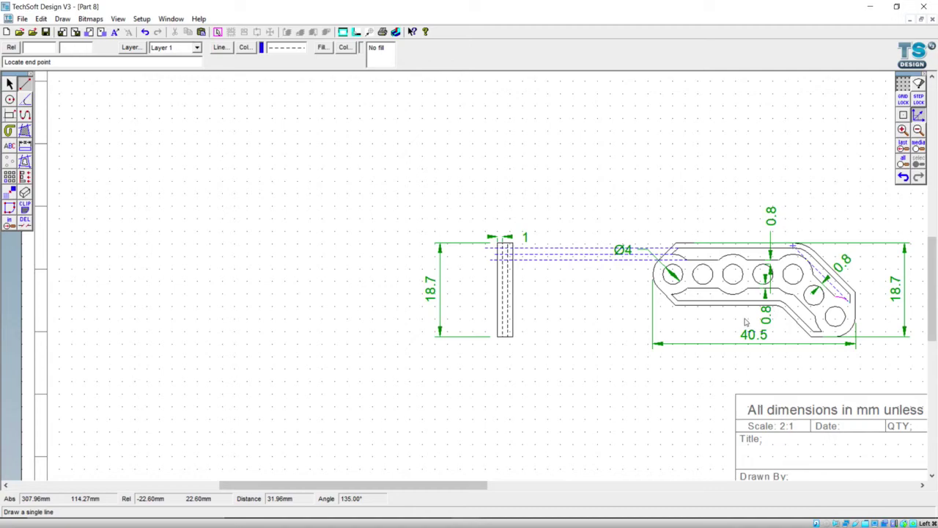
scroll(745, 320, "up", 2)
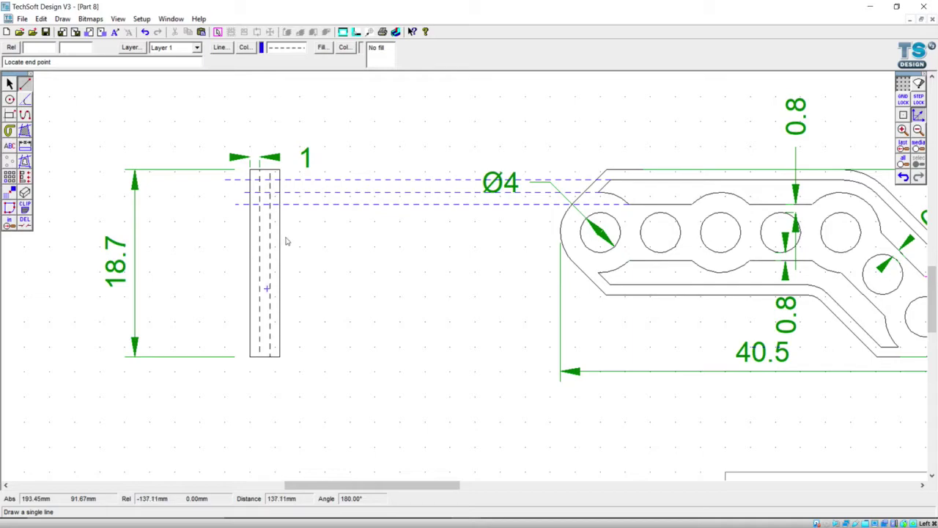
scroll(316, 253, "down", 2)
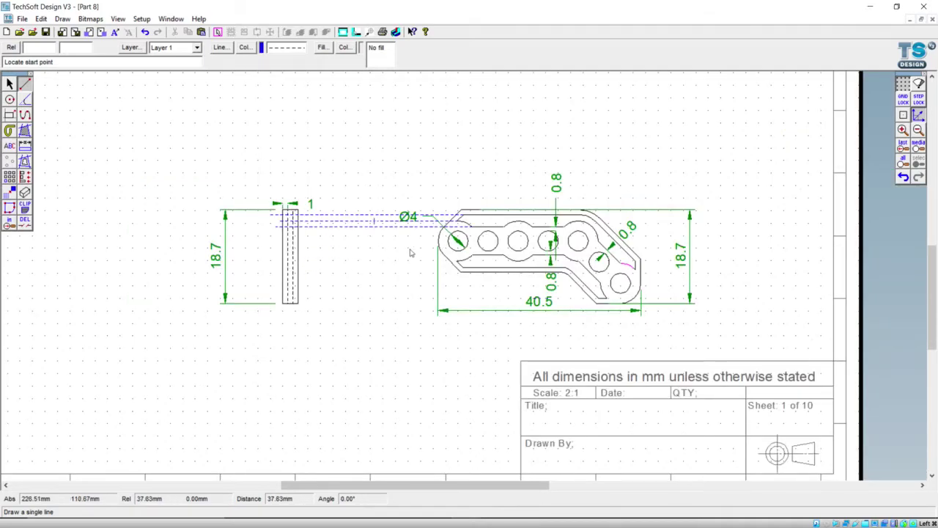
scroll(640, 271, "up", 3)
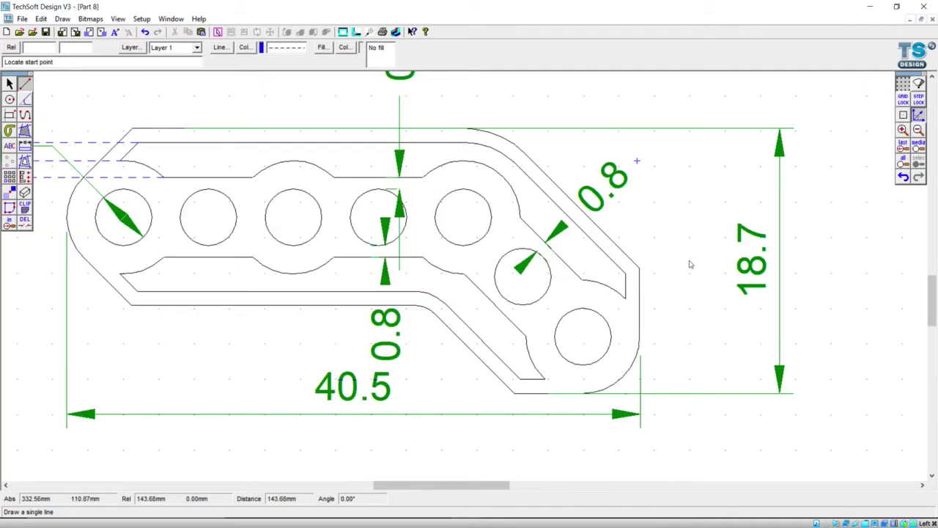
Toggle grid snapping, start a line at the hook arc's end, then cancel it
left_click(903, 114)
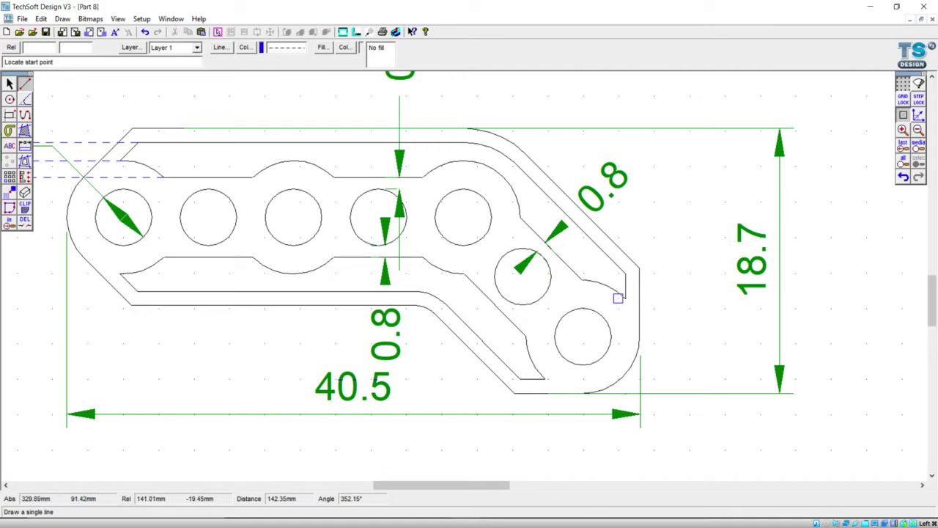
left_click(624, 295)
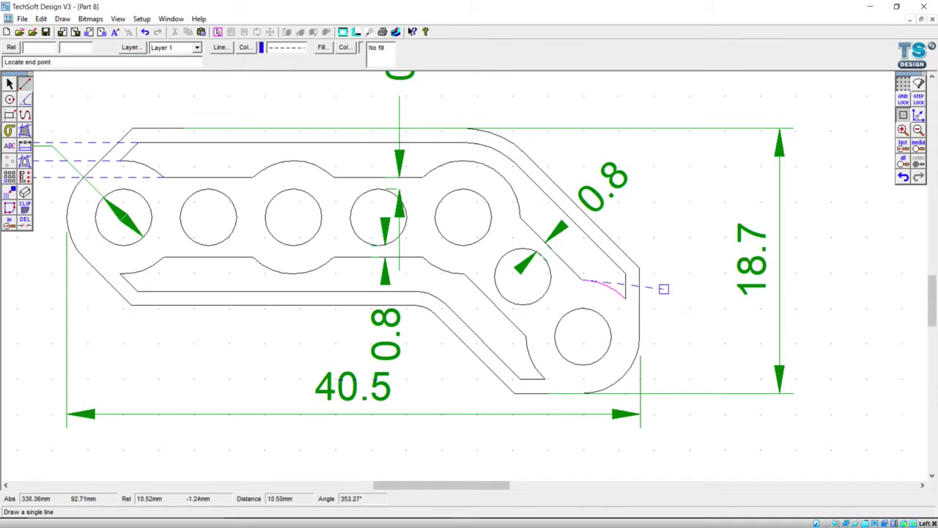
right_click(624, 297)
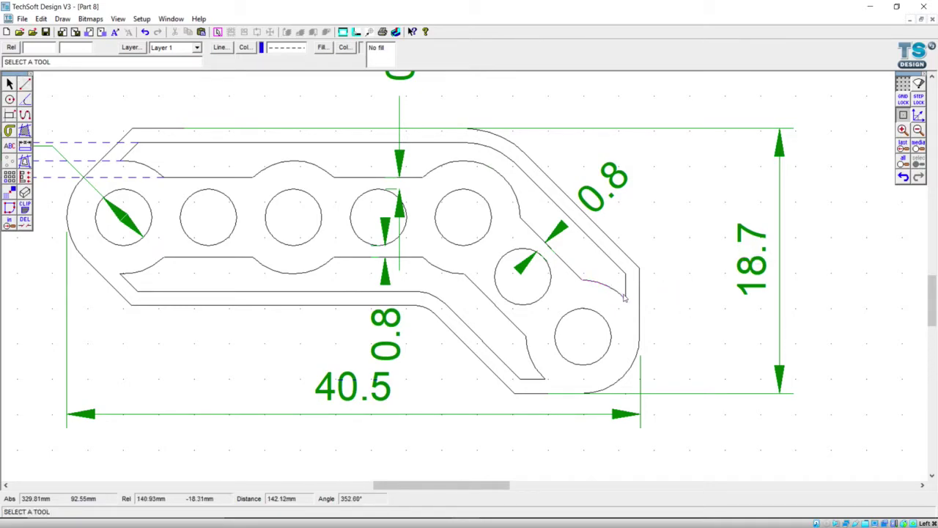
With Radial Lock on, draw a horizontal line from the hook's lower tip to the side view
scroll(628, 302, "up", 2)
scroll(629, 305, "up", 1)
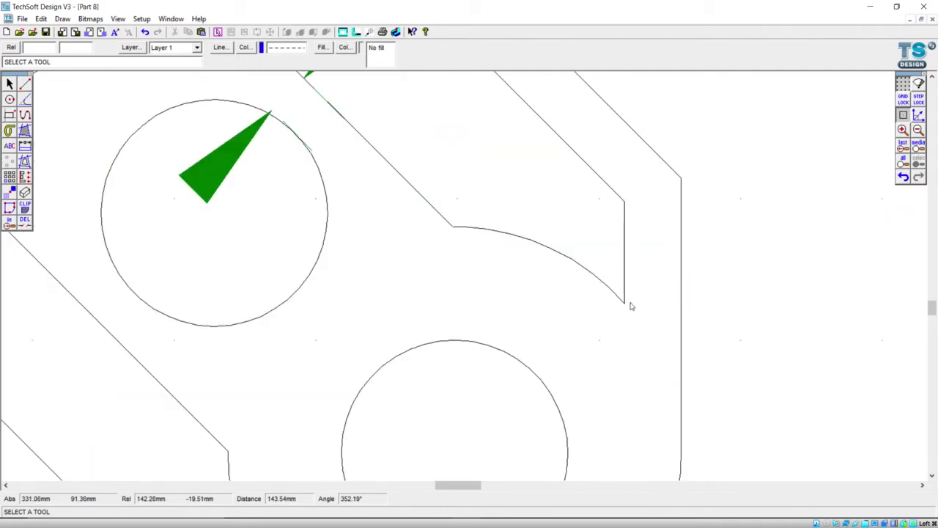
scroll(636, 310, "up", 1)
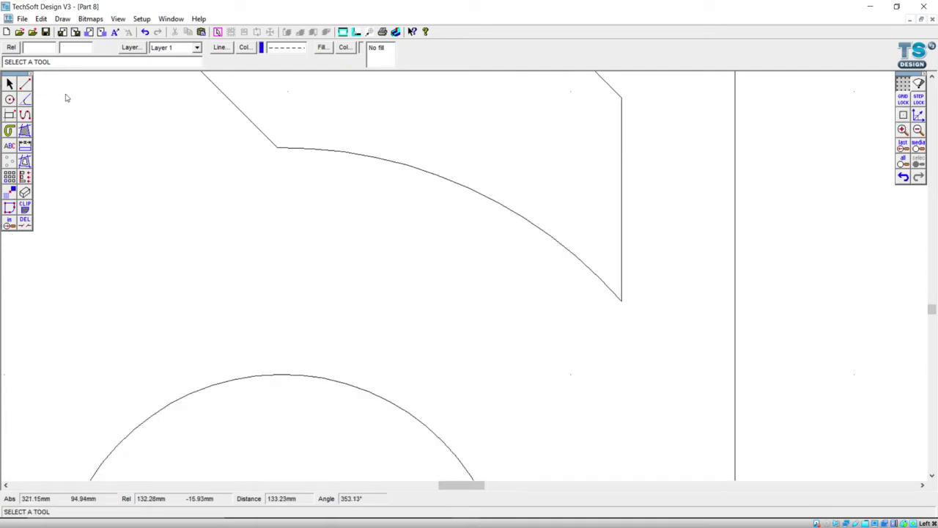
left_click(25, 84)
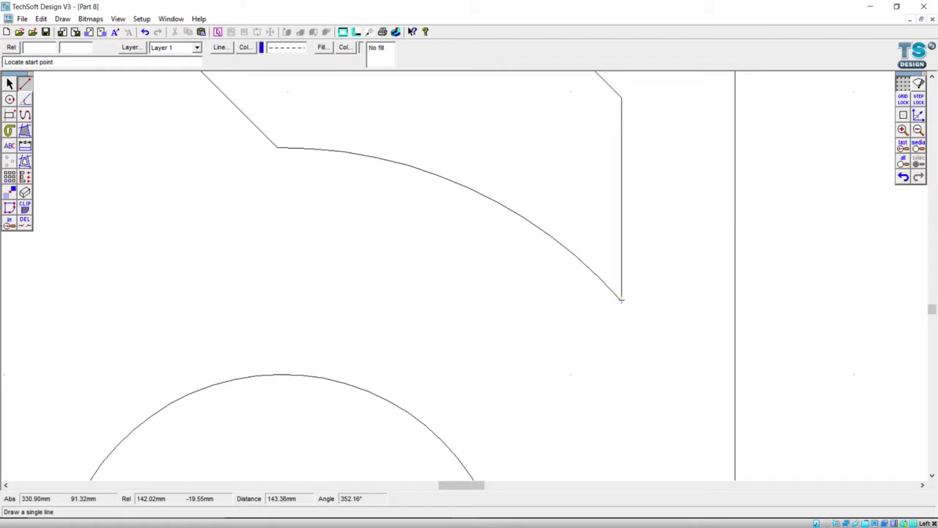
left_click(621, 300)
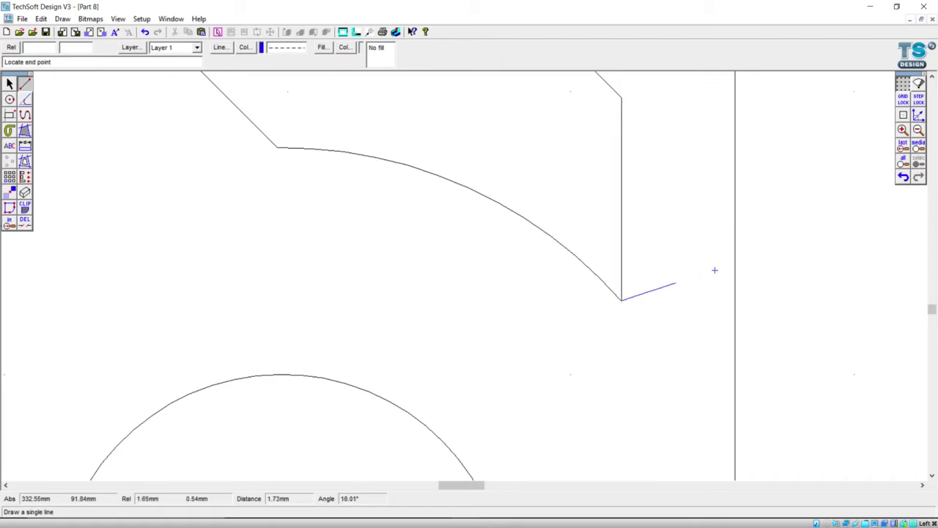
left_click(919, 115)
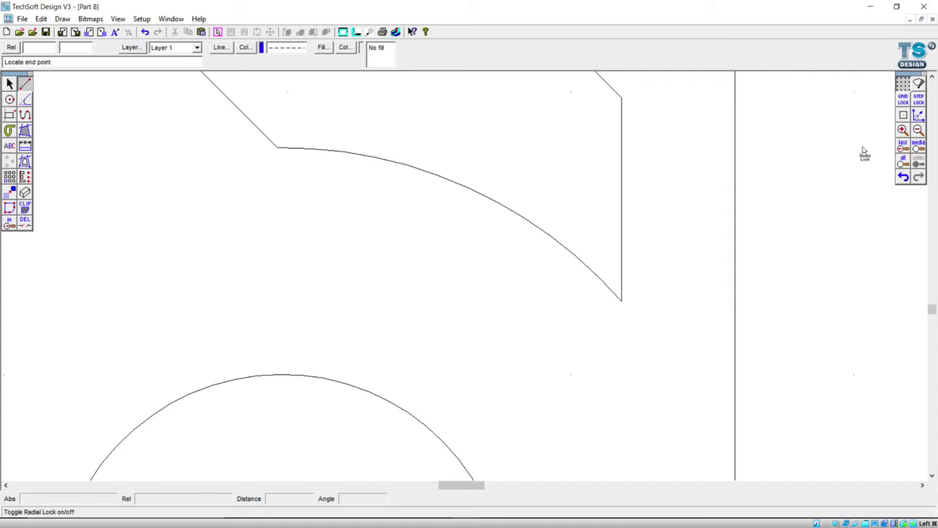
scroll(834, 160, "down", 3)
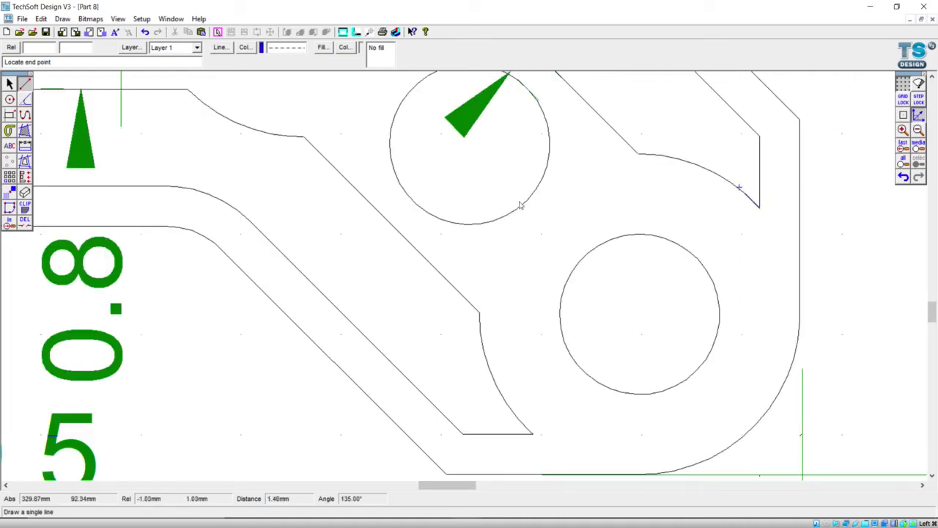
scroll(320, 218, "down", 2)
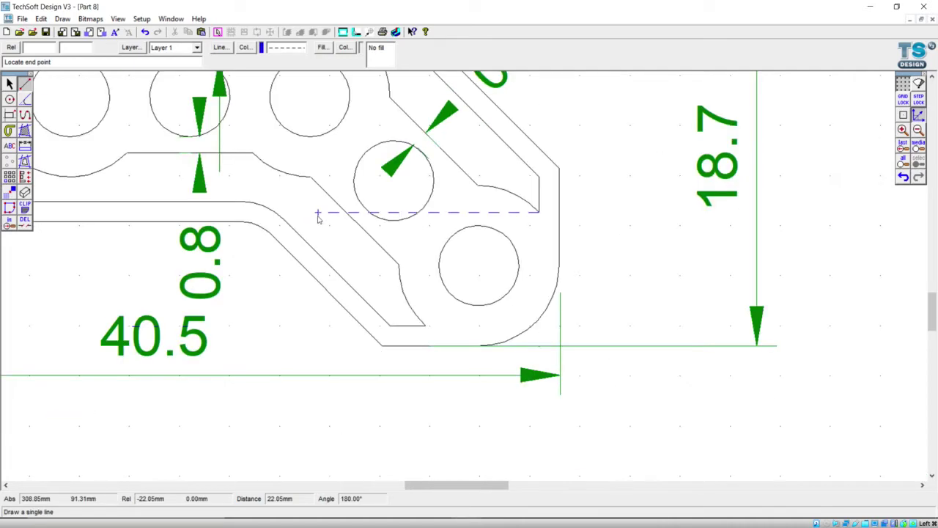
scroll(308, 215, "down", 3)
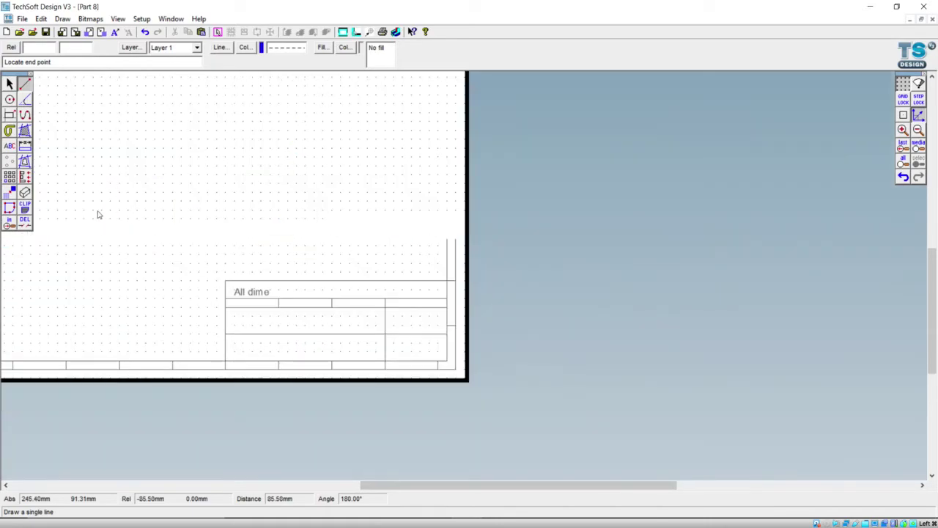
scroll(57, 211, "up", 2)
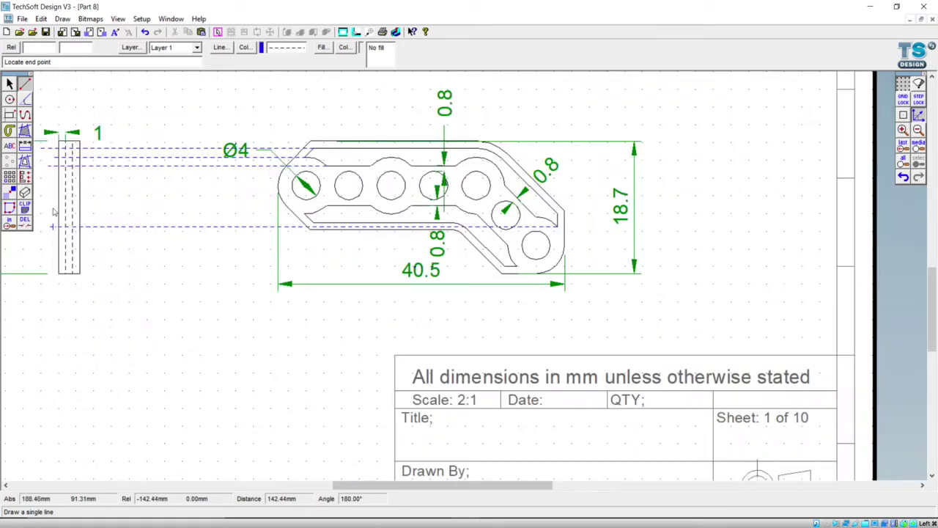
left_click(49, 214)
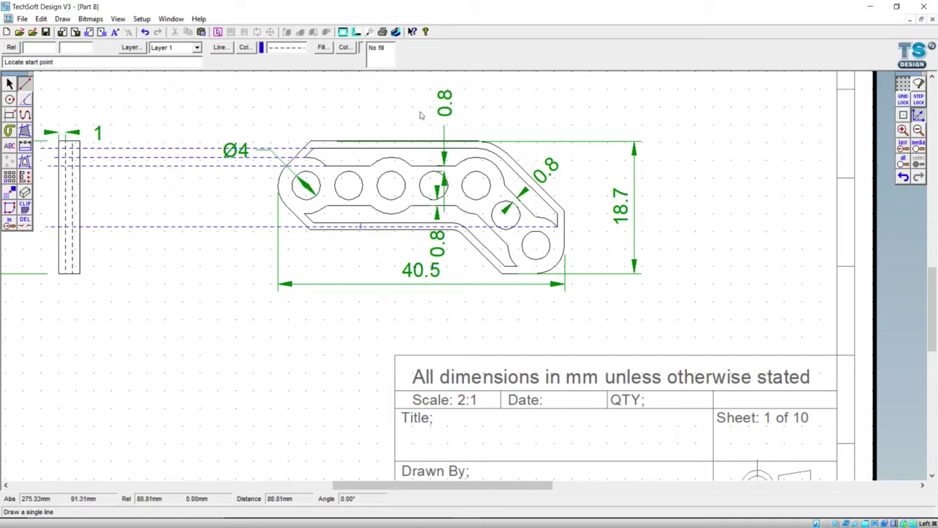
Draw a projection line from the bracket's lower inner edge to the side view and start another at the lower-left edge
left_click(919, 123)
left_click(903, 115)
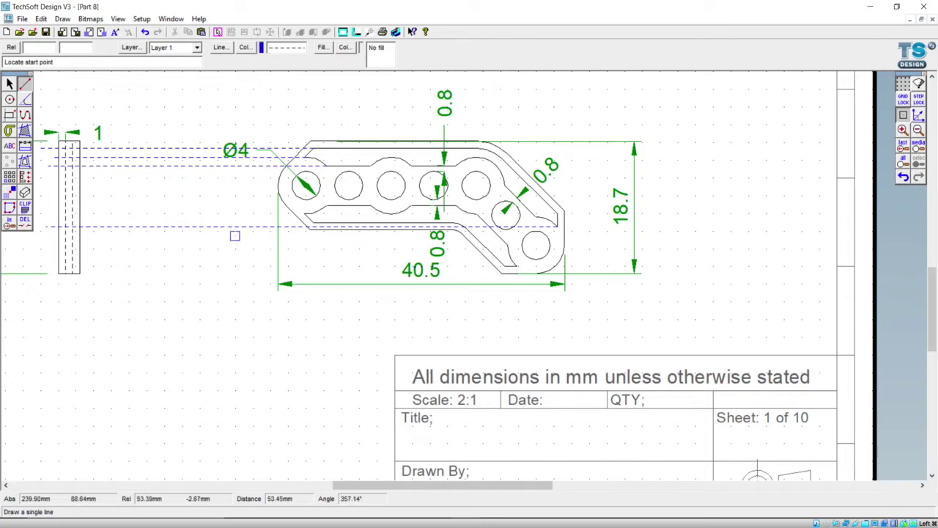
scroll(270, 213, "up", 1)
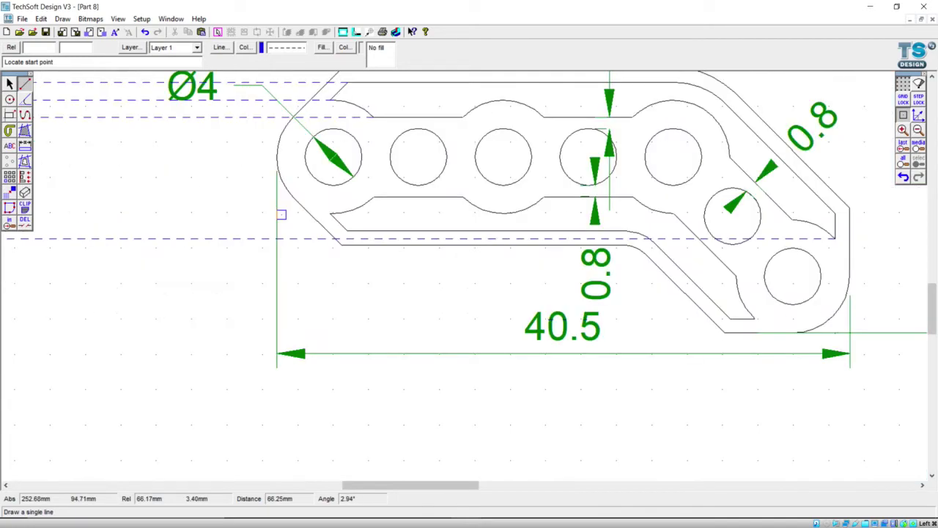
left_click(330, 212)
scroll(331, 215, "down", 1)
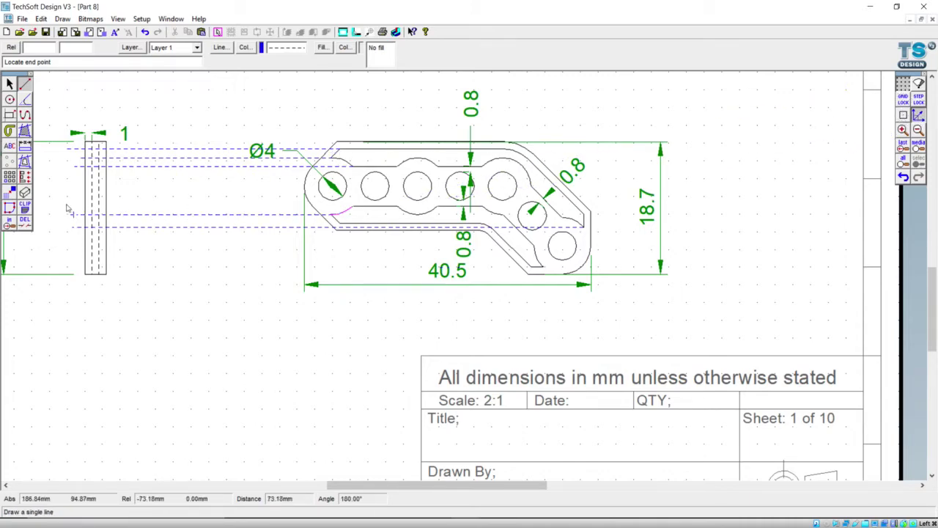
left_click(174, 211)
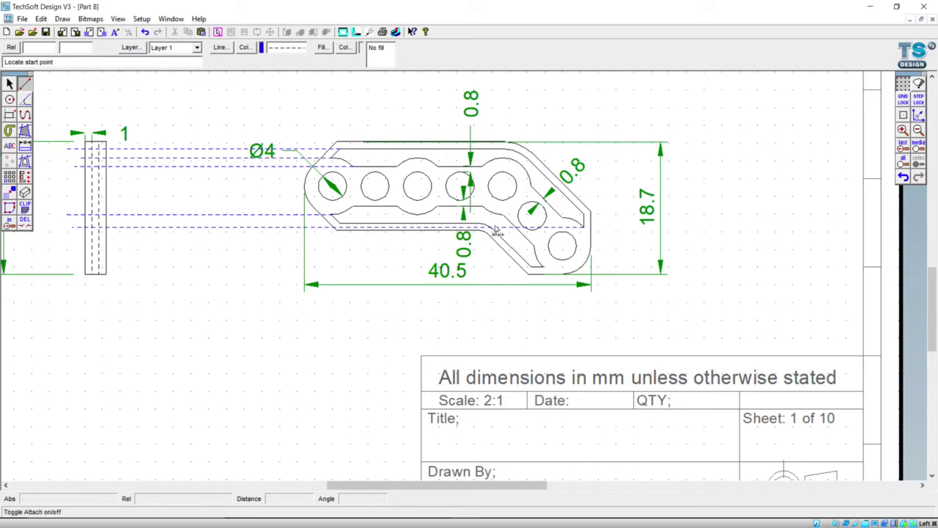
left_click(904, 115)
left_click(340, 222)
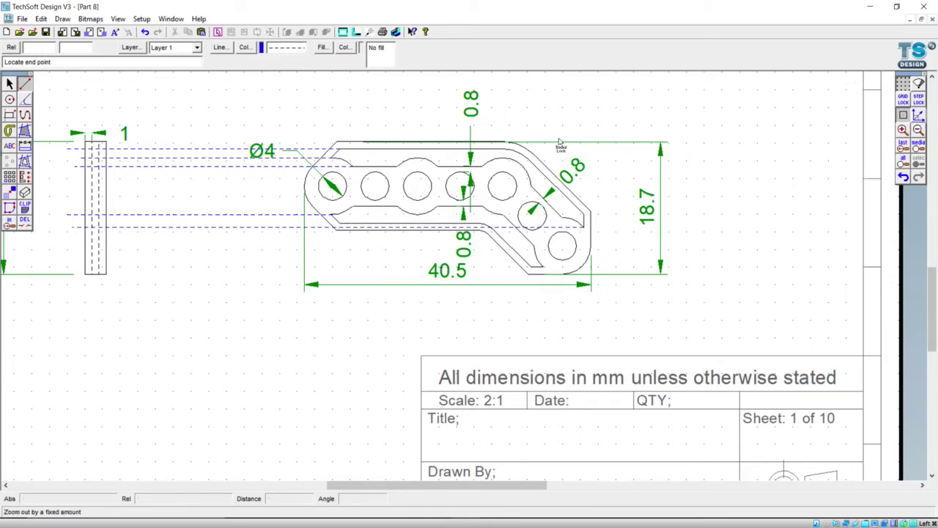
Finish the dashed line past the side view and draw another from the bracket's bottom corner
left_click(63, 223)
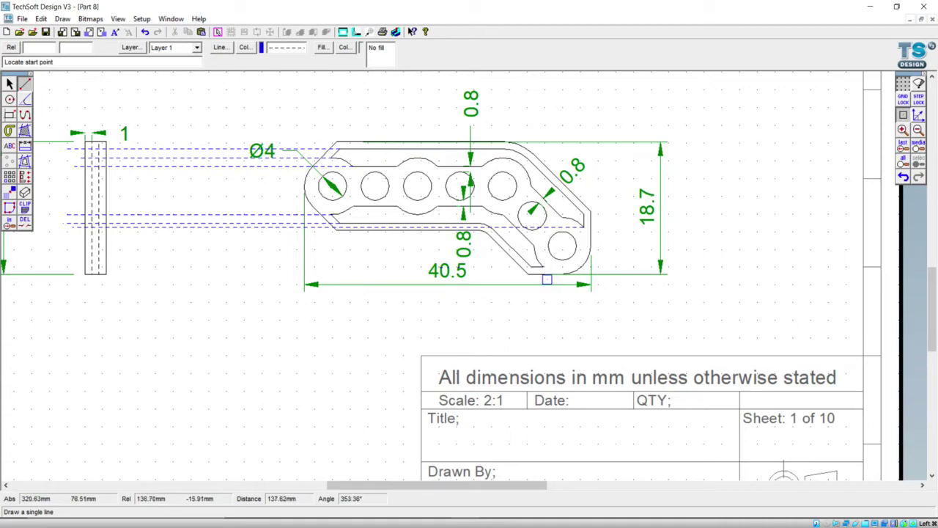
left_click(533, 263)
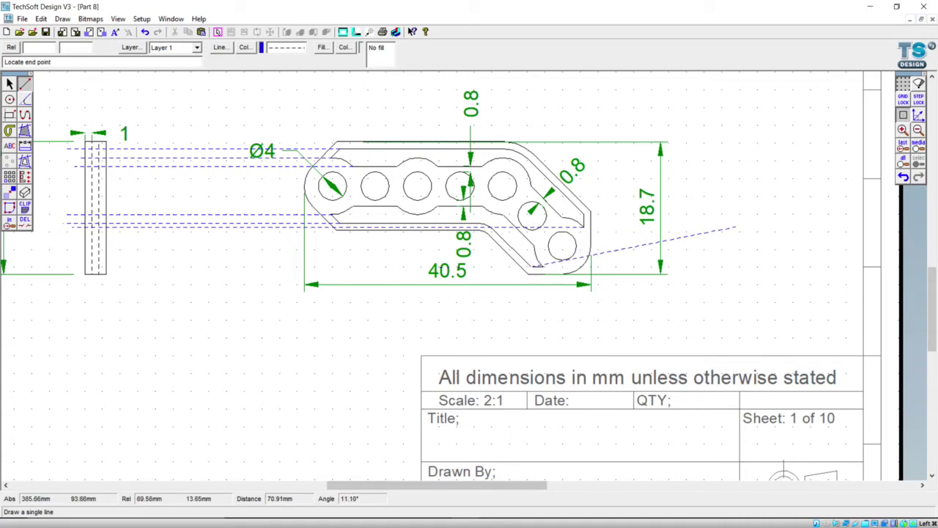
left_click(920, 115)
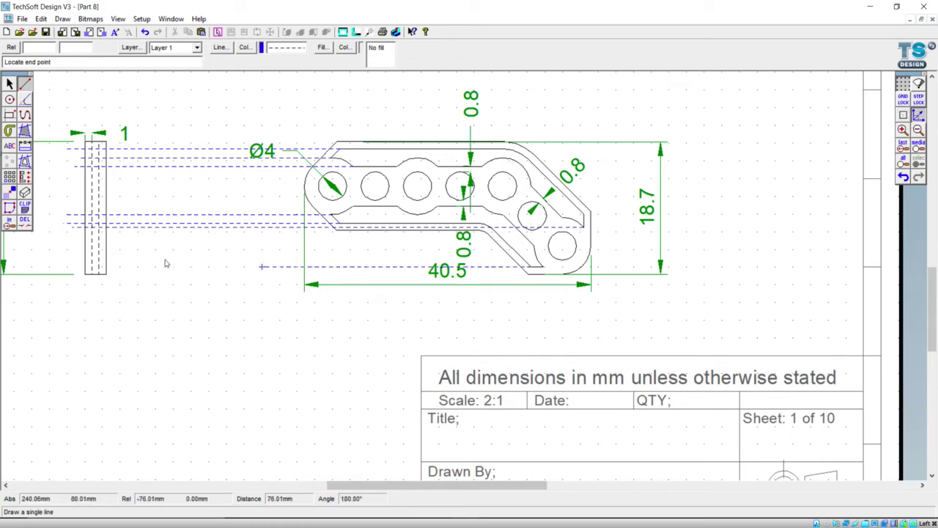
left_click(74, 265)
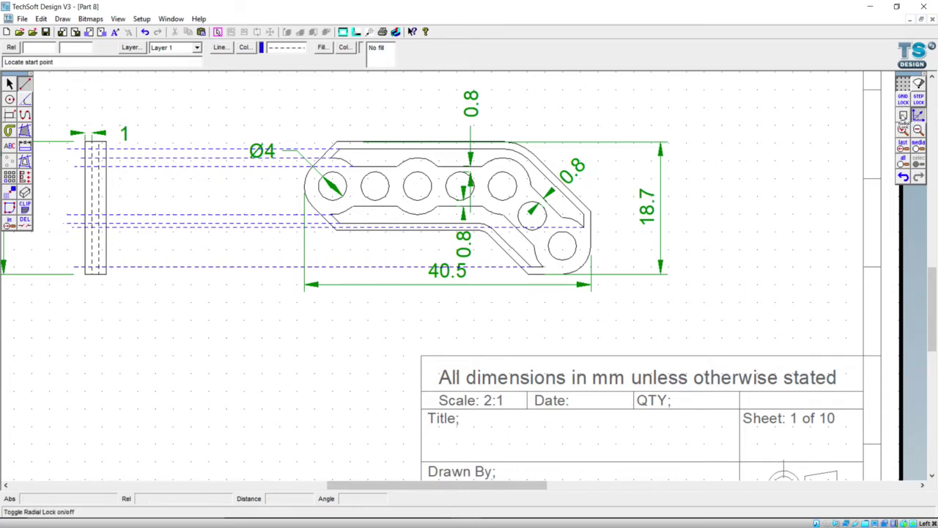
Draw a projection line from the lower slot's edge across to the side view
left_click(903, 115)
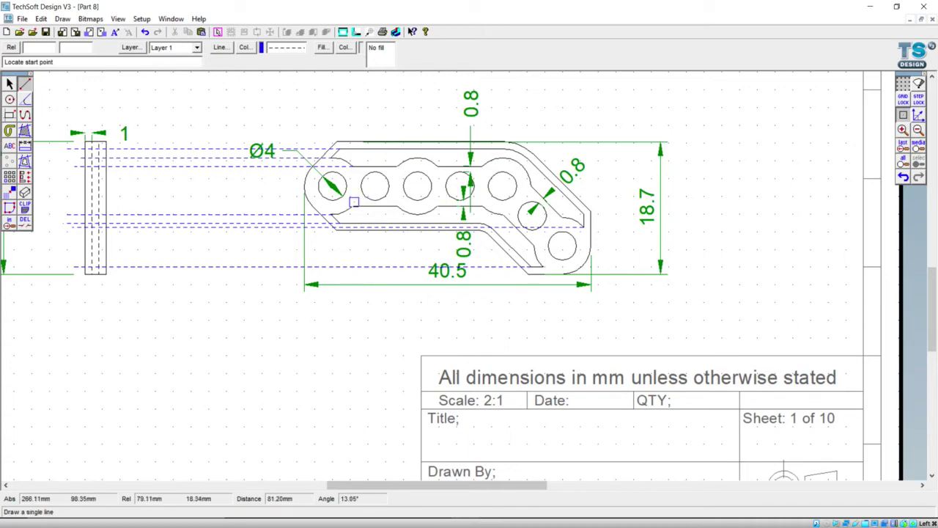
left_click(354, 204)
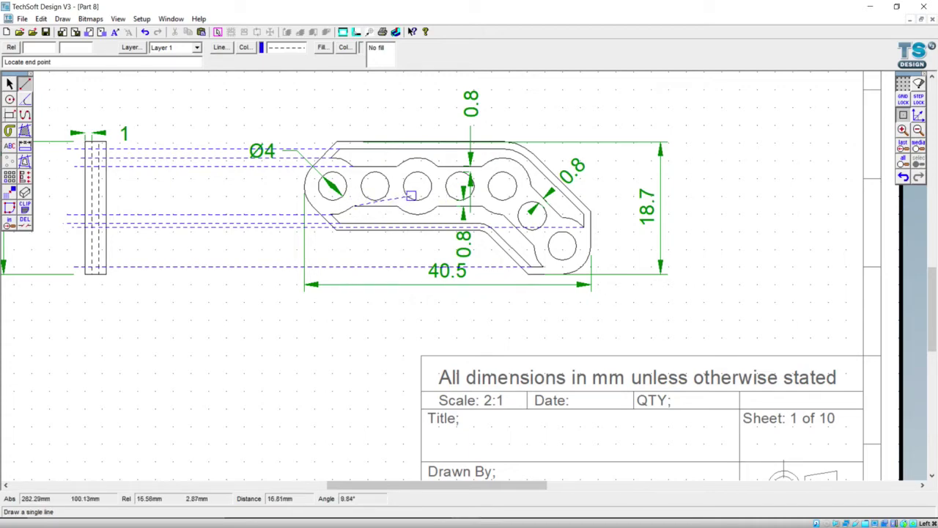
left_click(918, 115)
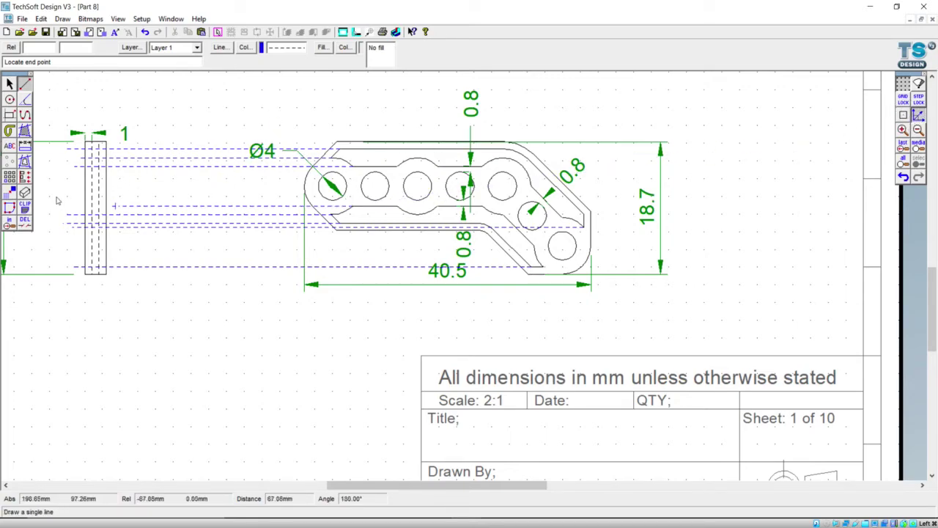
left_click(79, 190)
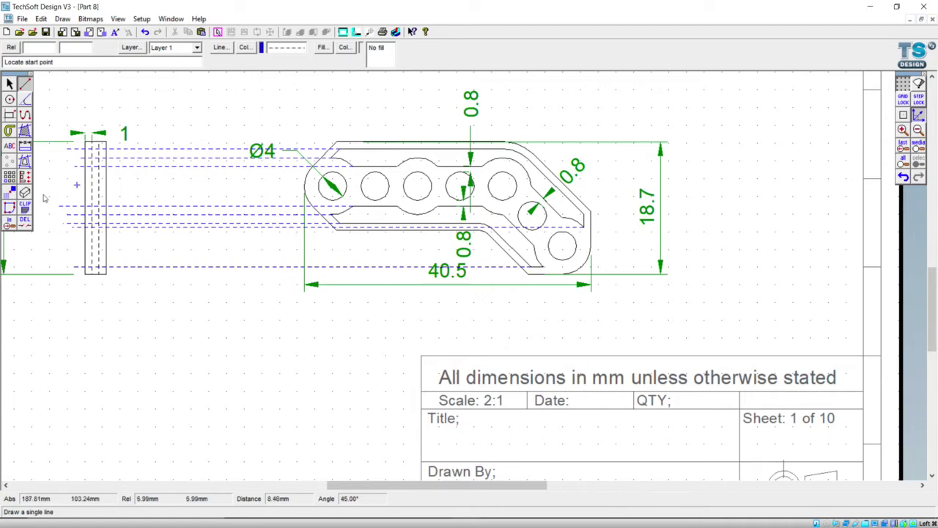
left_click(24, 220)
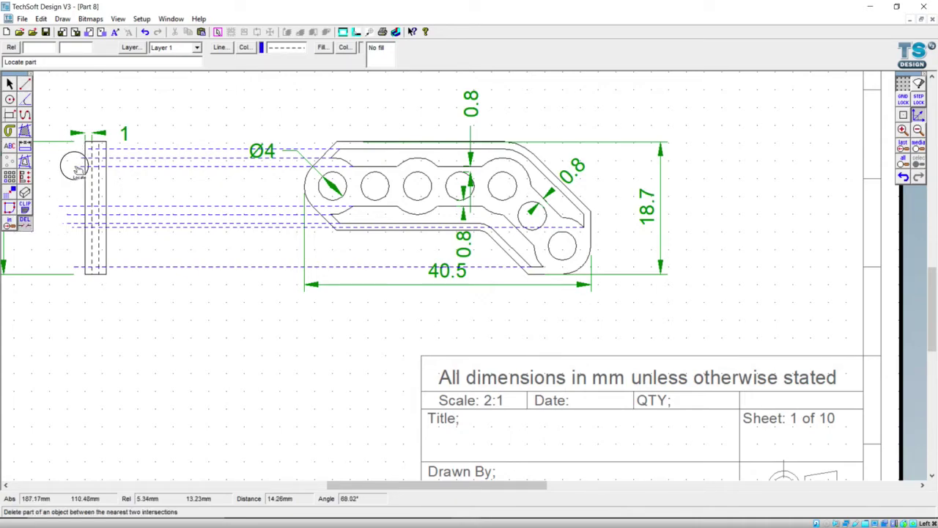
Set the delete tool to remove parts between the nearest two intersections
left_click(24, 223)
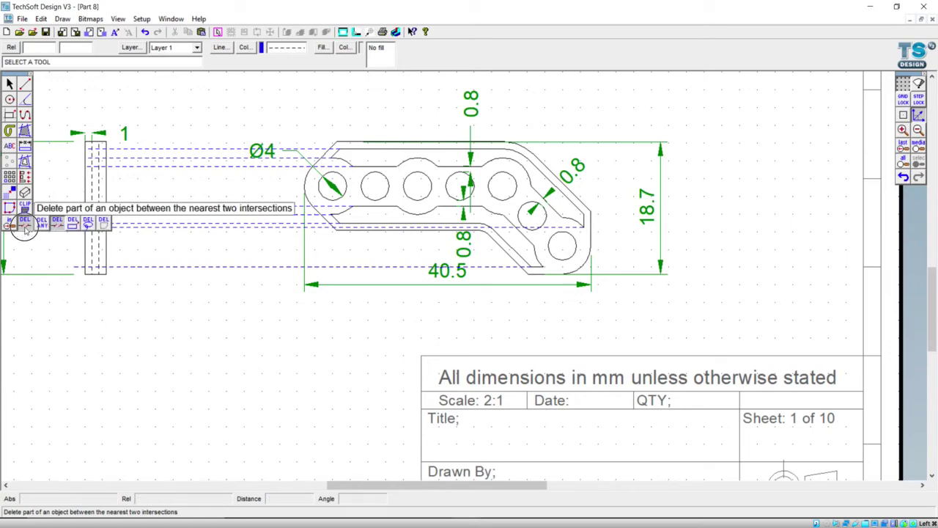
left_click(58, 223)
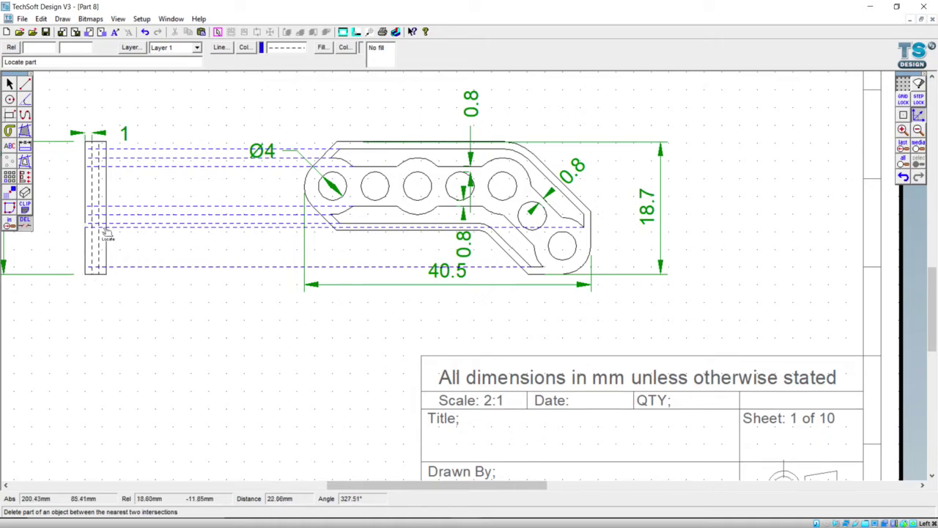
scroll(72, 200, "up", 1)
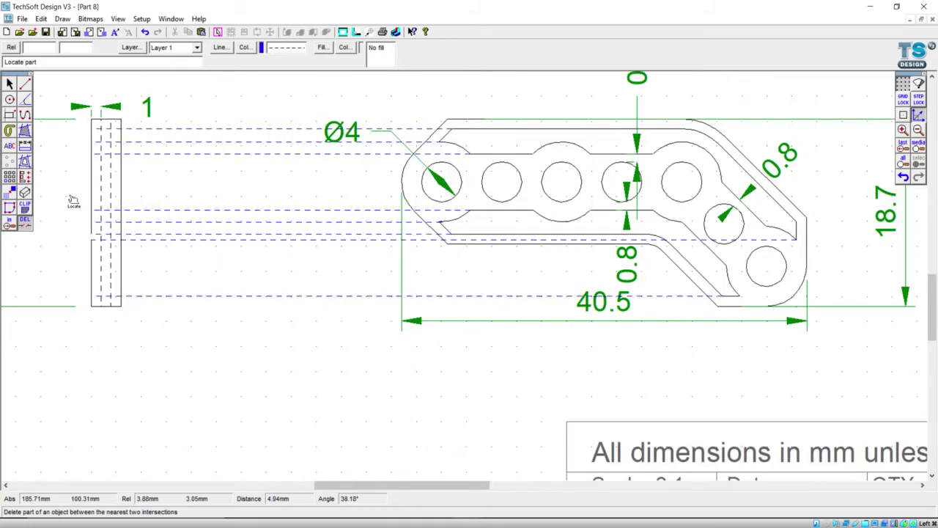
scroll(72, 200, "up", 1)
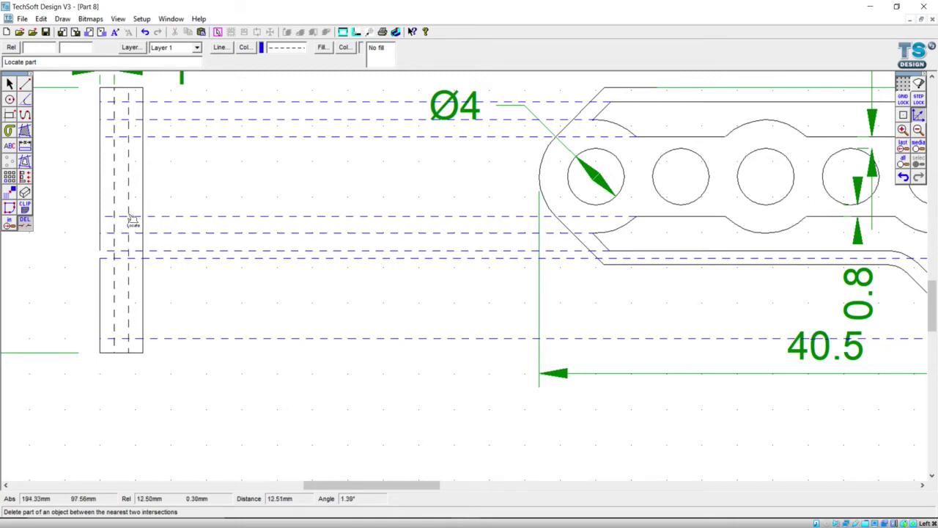
scroll(132, 219, "down", 1)
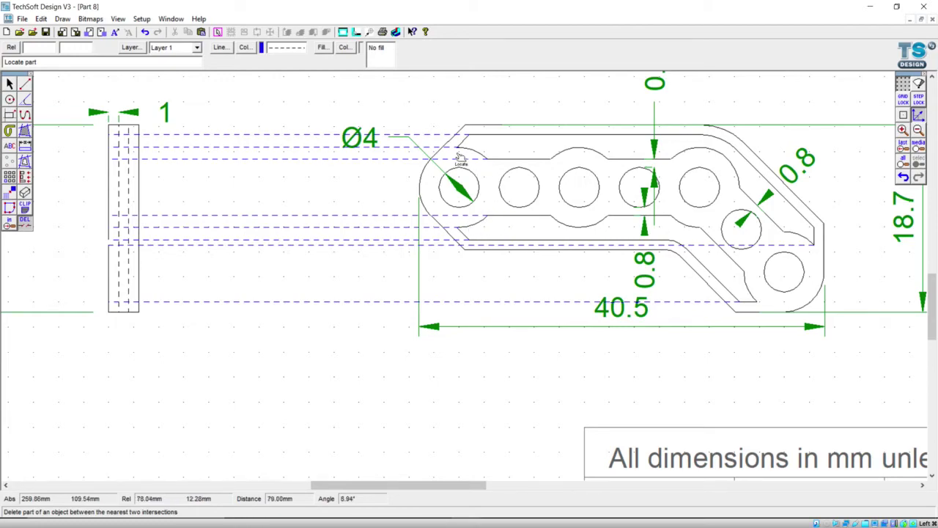
scroll(87, 202, "up", 1)
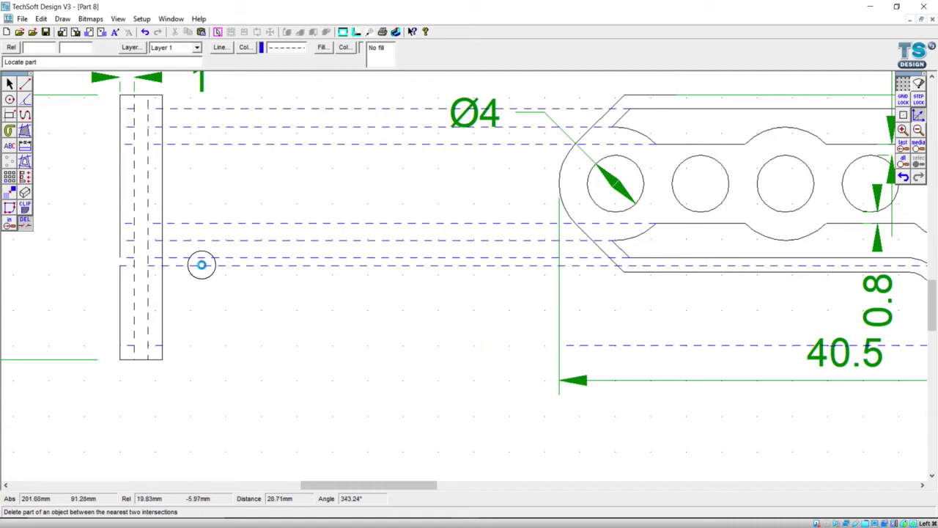
Trim the six dashed projection-line spans in the gap between the side and front views
left_click(201, 265)
left_click(204, 257)
left_click(206, 240)
left_click(209, 223)
left_click(211, 126)
left_click(206, 109)
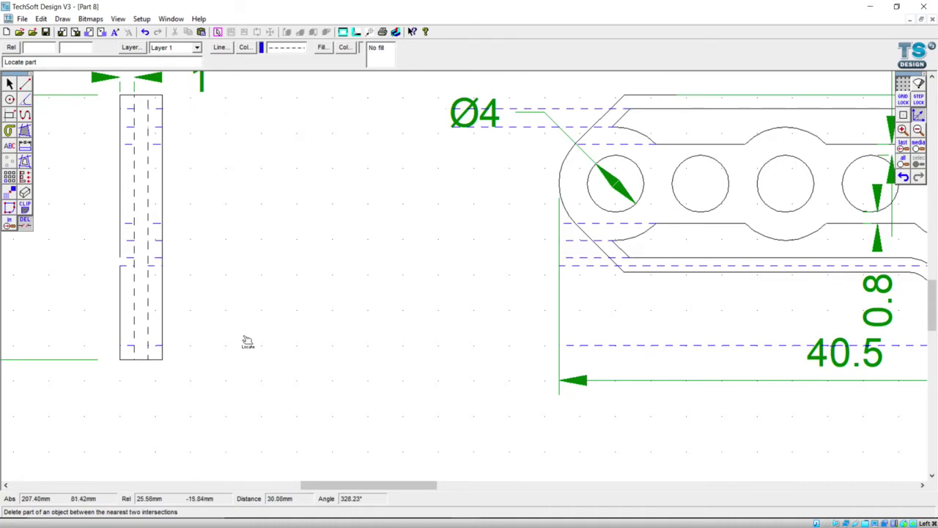
scroll(247, 346, "down", 2)
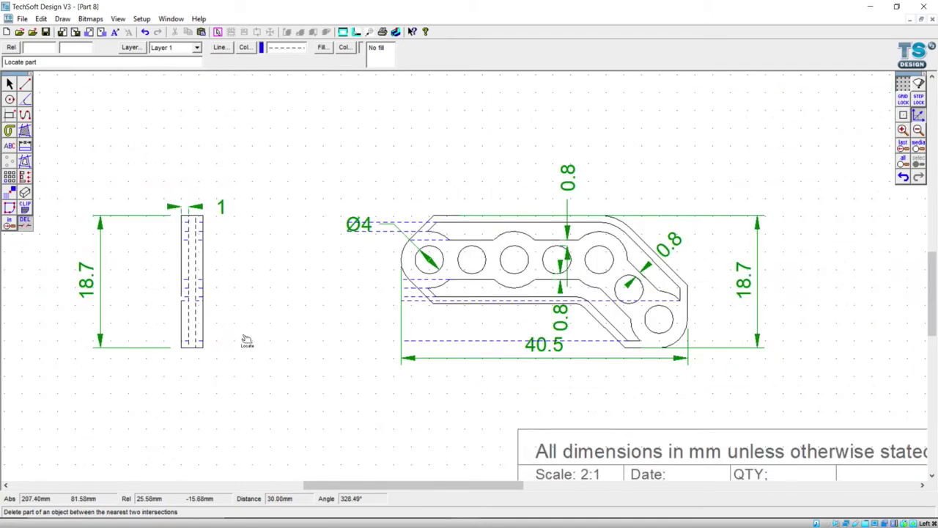
scroll(246, 340, "up", 2)
scroll(248, 340, "down", 1)
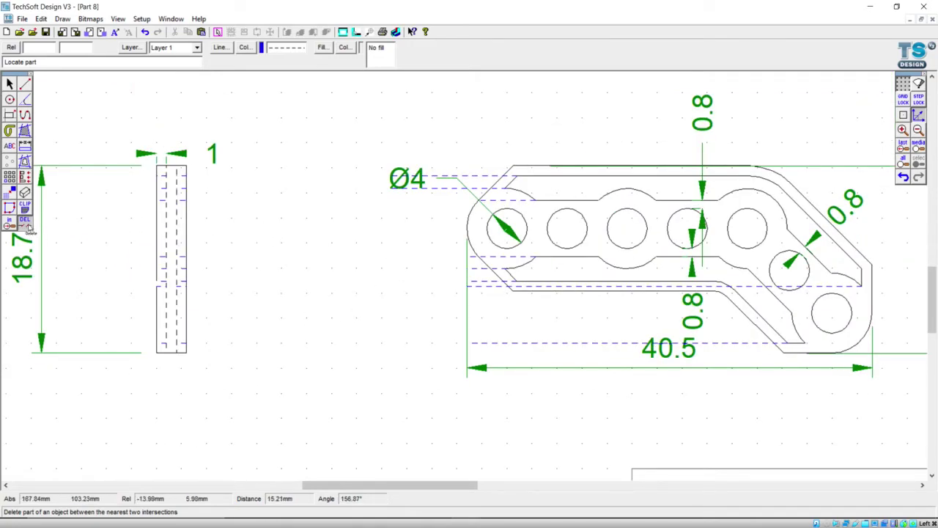
left_click_drag(26, 228, 44, 227)
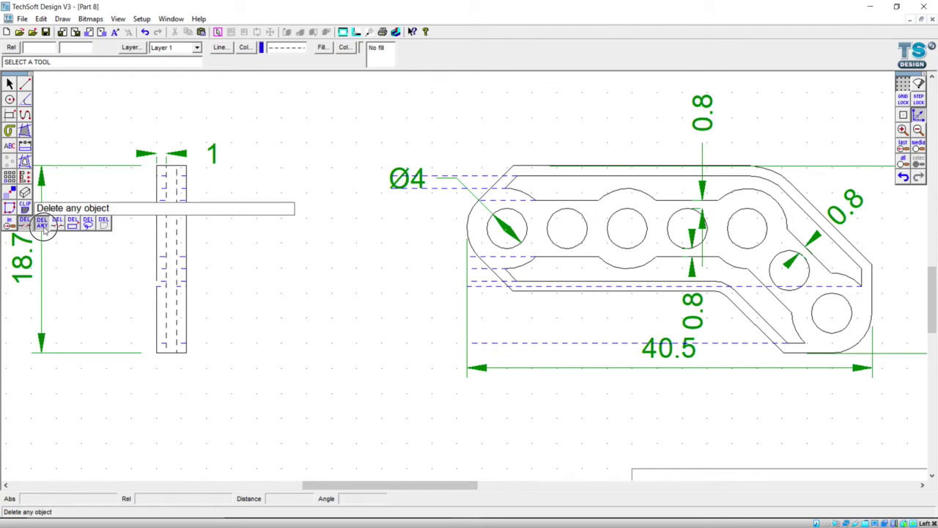
Switch to DEL ANY and delete each leftover blue dashed construction line on the front view
left_click_drag(44, 228, 43, 226)
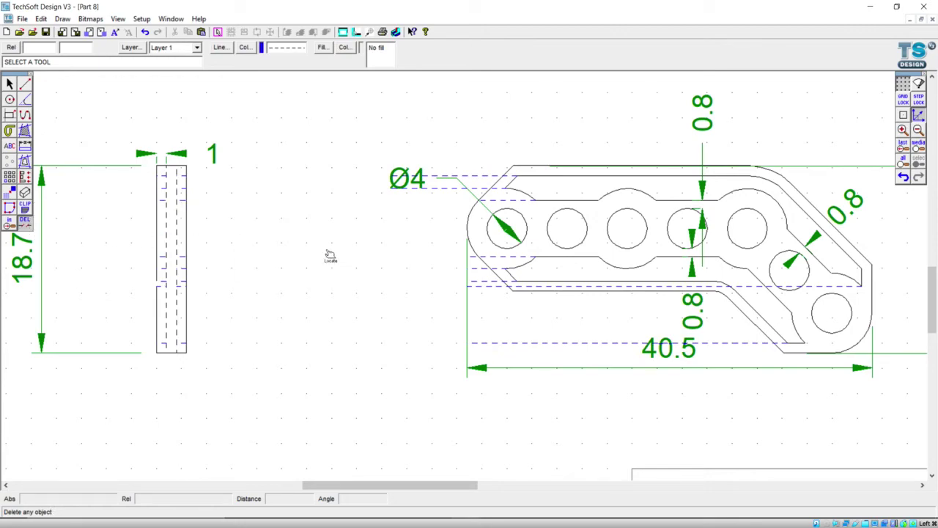
left_click(541, 343)
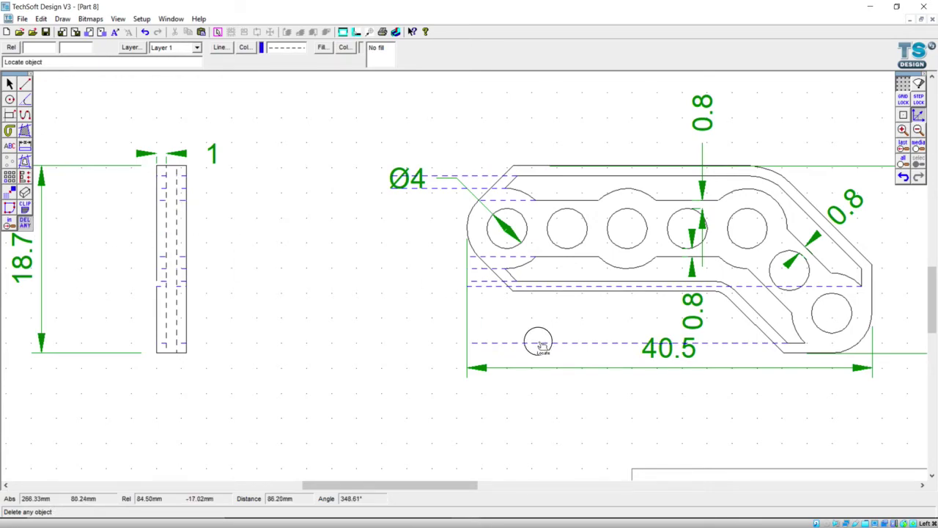
left_click(489, 286)
left_click(478, 268)
left_click(481, 281)
left_click(501, 200)
left_click(486, 188)
left_click(484, 177)
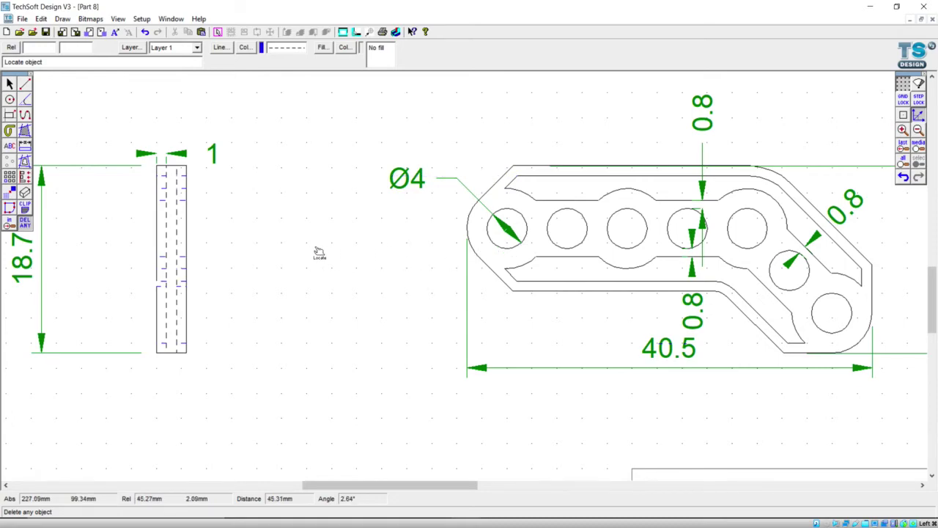
scroll(319, 252, "up", 1)
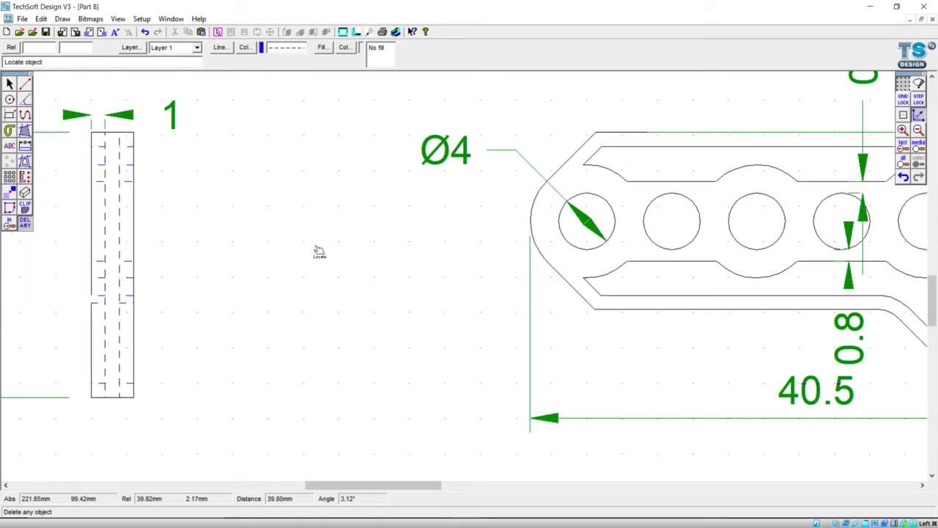
scroll(318, 251, "down", 1)
key("Escape")
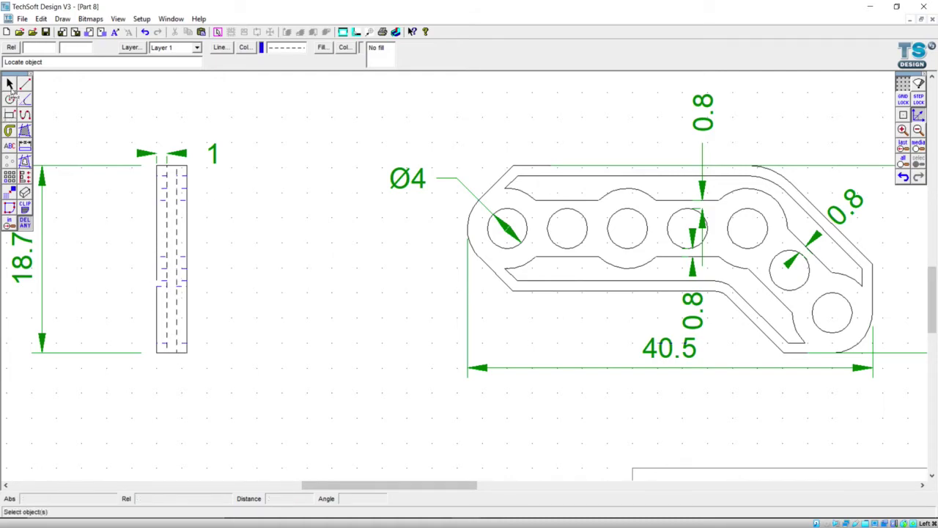
Select the side view's lines and make them black
left_click_drag(156, 171, 196, 354)
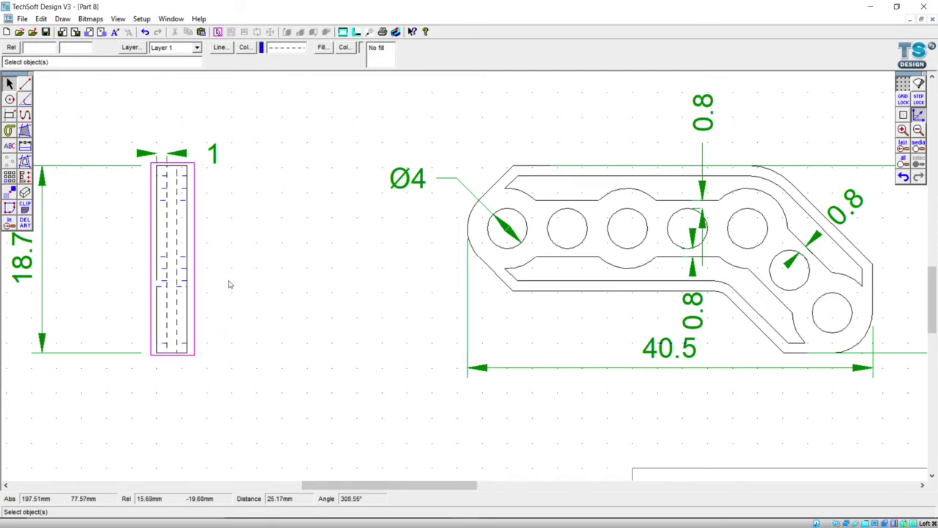
left_click(244, 47)
left_click(417, 263)
left_click(431, 342)
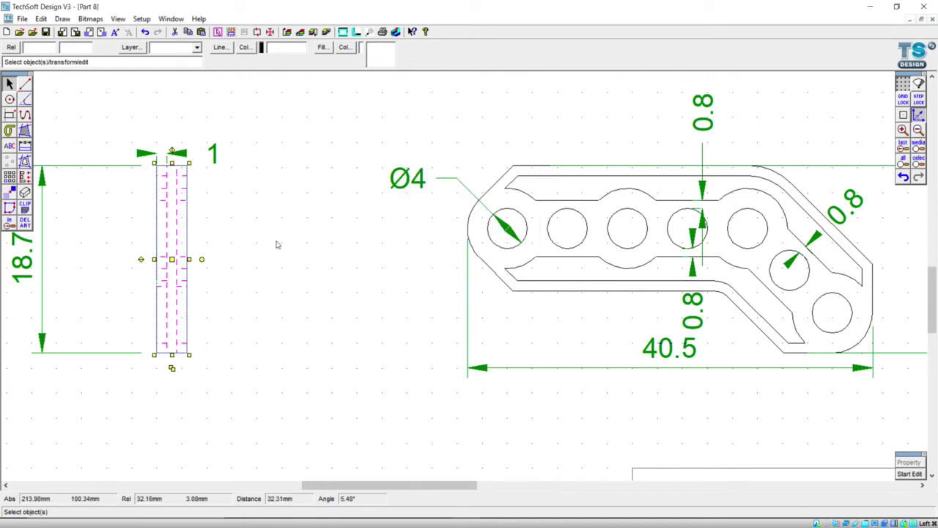
Change the side view's hidden-line dash pitch from 2.00mm to 1mm
left_click(220, 47)
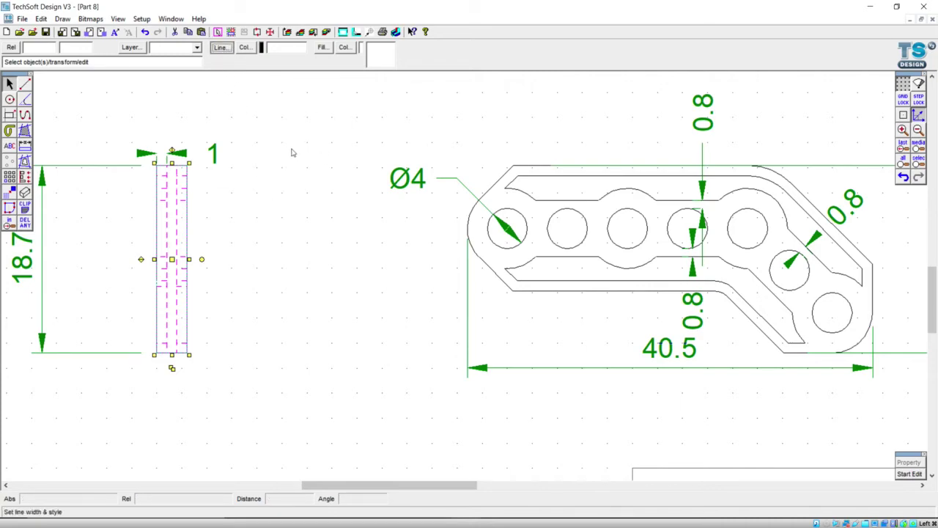
left_click_drag(446, 245, 407, 247)
type("1mm")
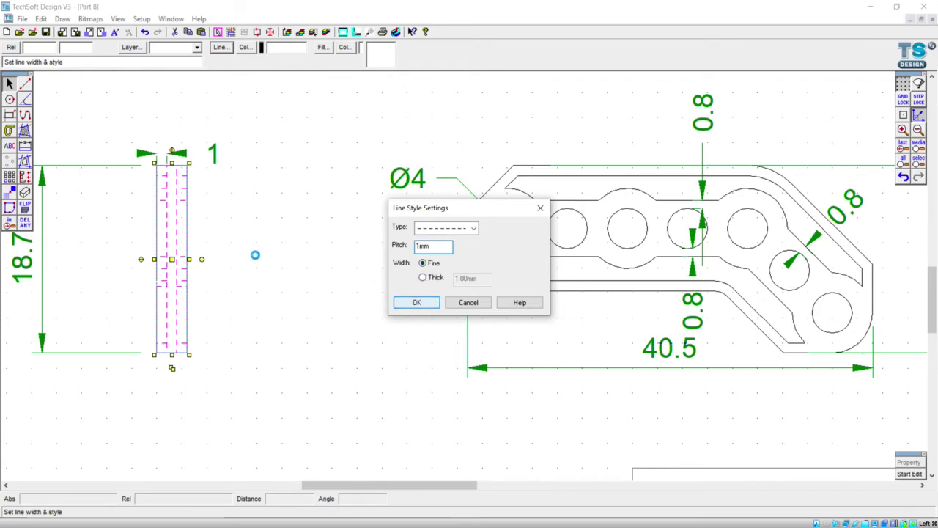
key("Return")
Reselect the side view, keep it black, and give its outline a solid line type
left_click(255, 258)
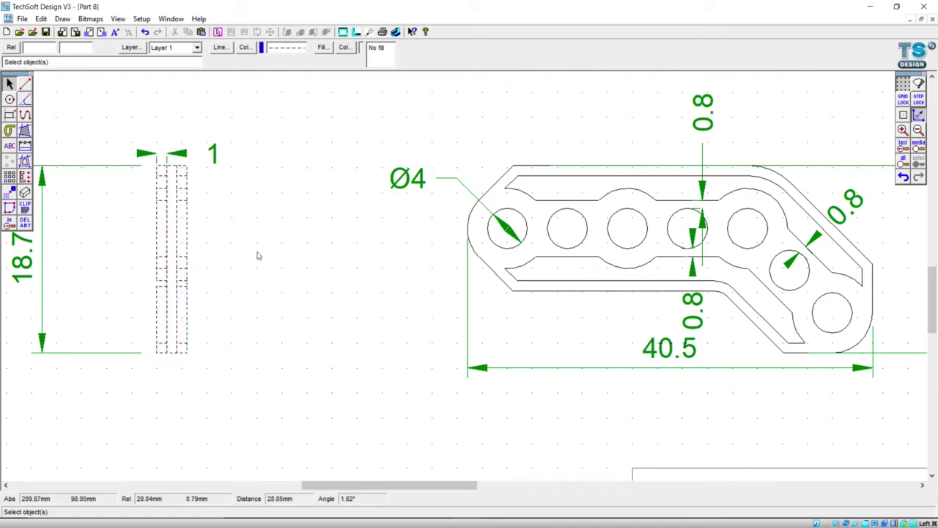
left_click(189, 234)
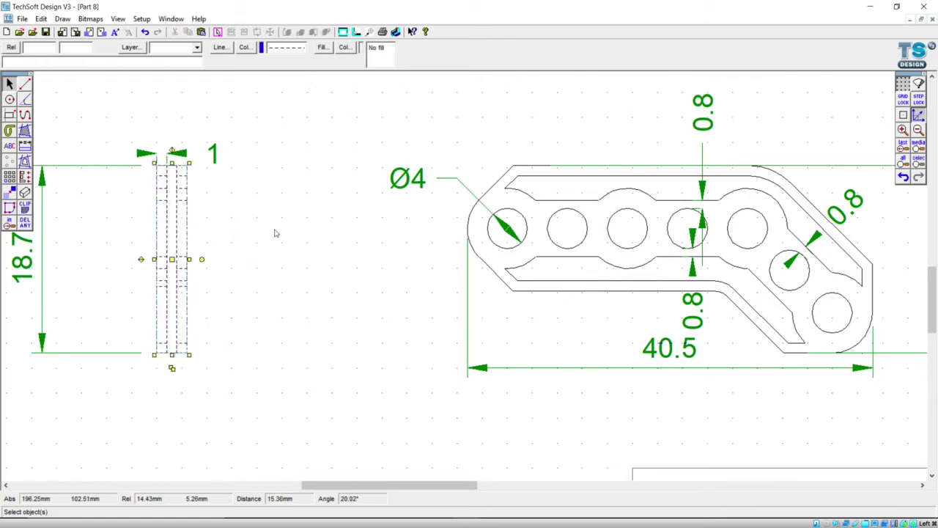
left_click(240, 50)
left_click(220, 47)
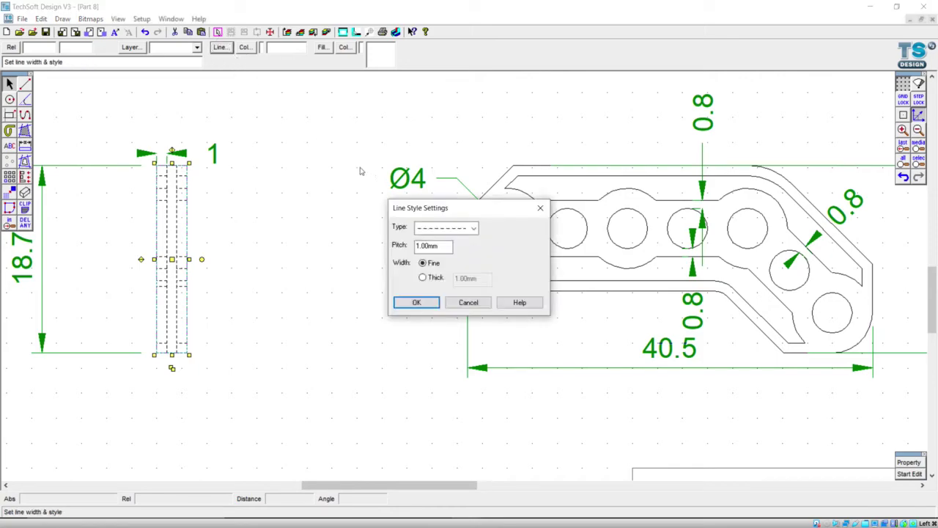
left_click(444, 228)
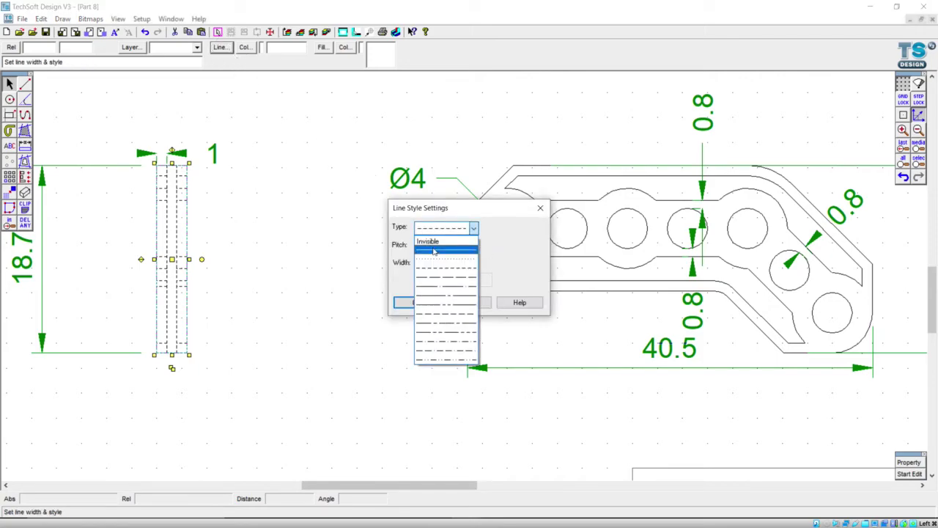
left_click(440, 251)
left_click(412, 302)
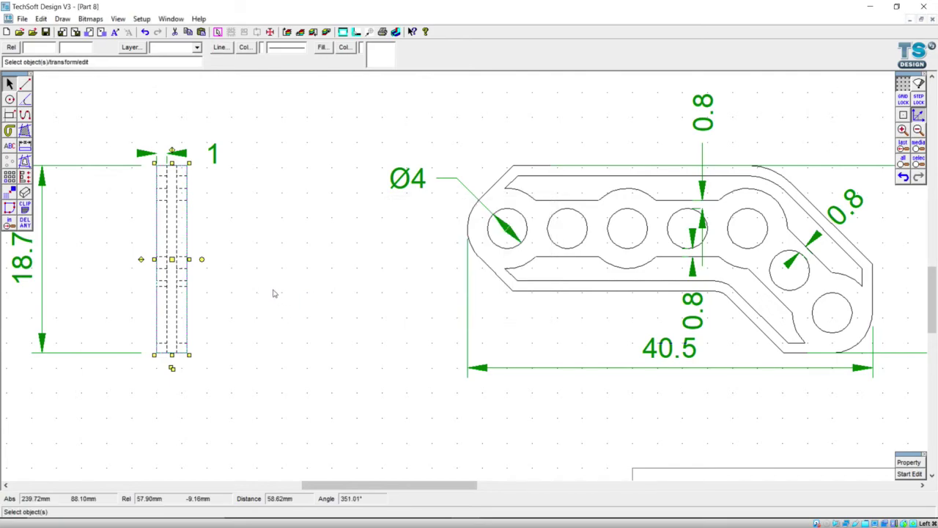
left_click(247, 272)
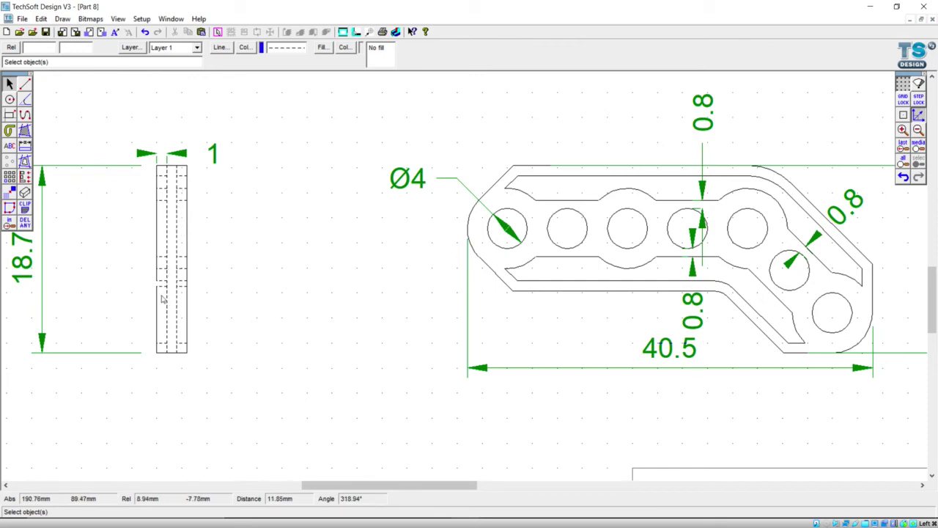
Move the rectangle's left-edge control point down, with step snapping off, to close the outline gap
scroll(155, 287, "up", 2)
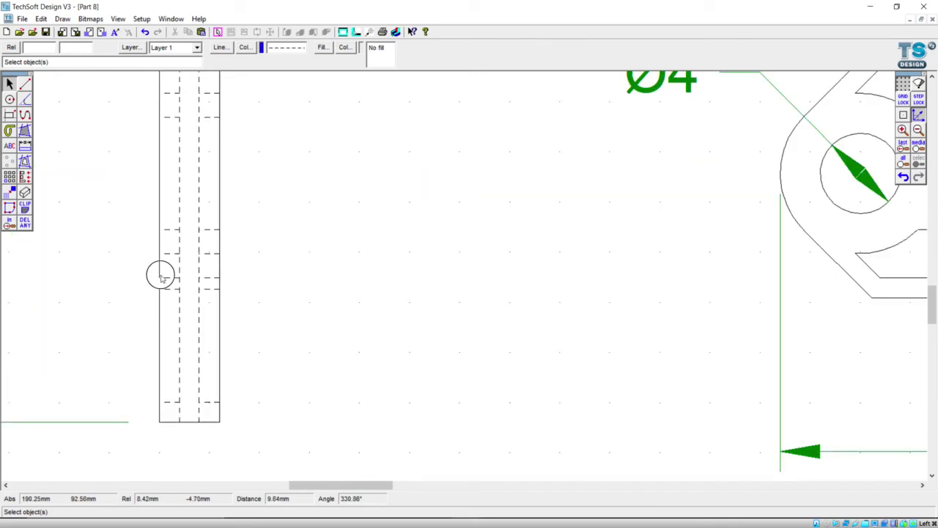
left_click(231, 290)
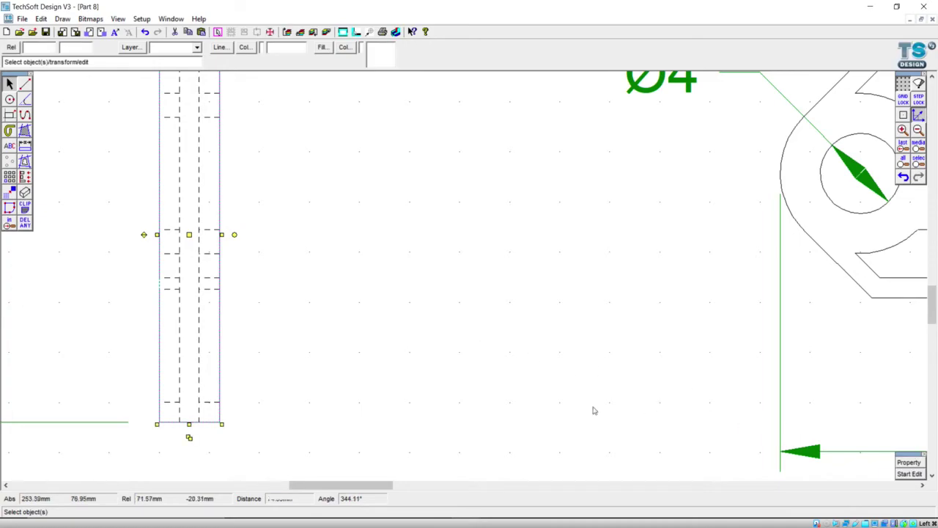
left_click(910, 473)
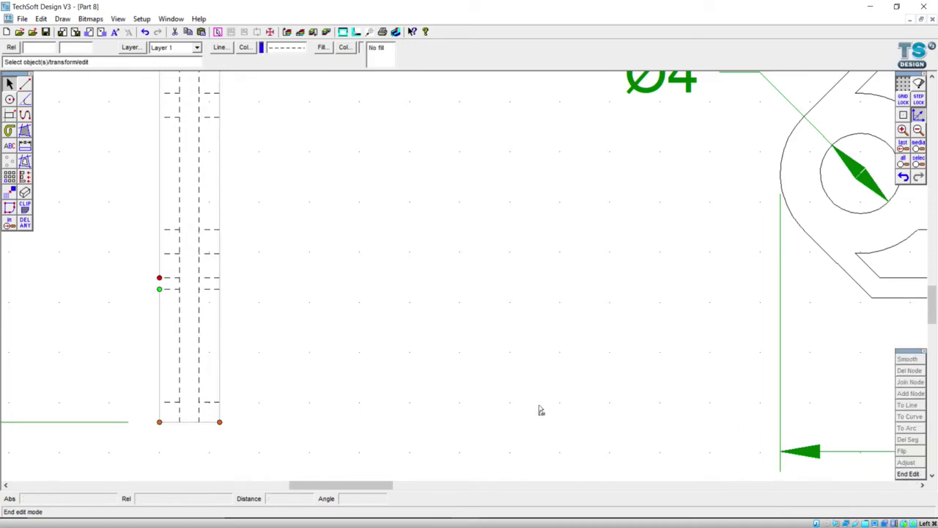
left_click(158, 276)
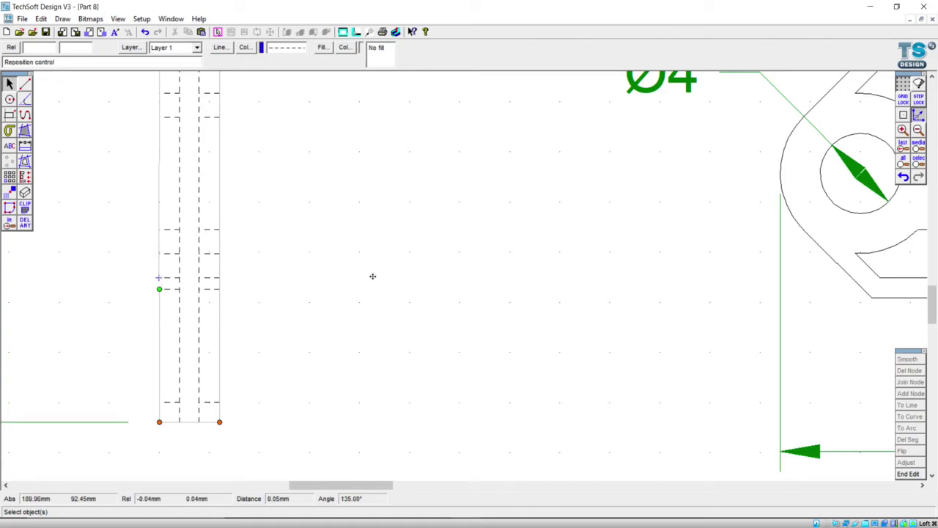
left_click(919, 117)
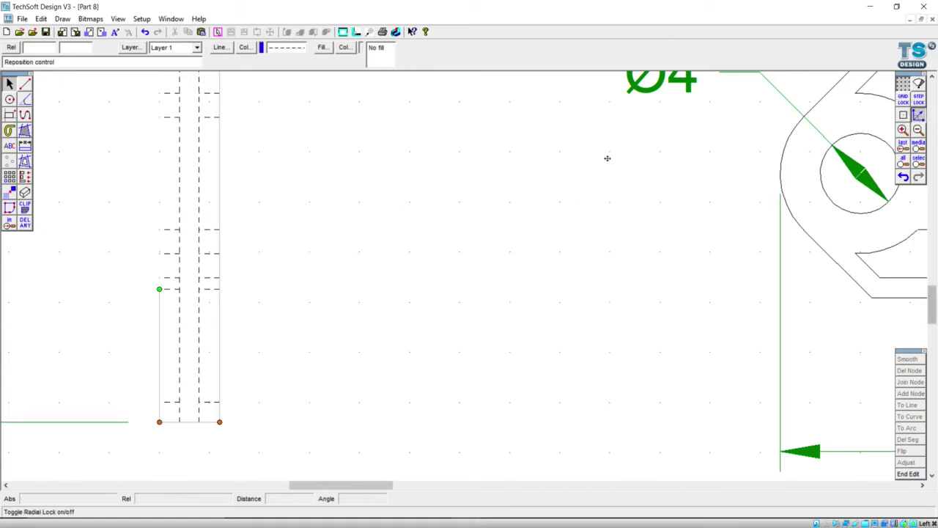
left_click(159, 290)
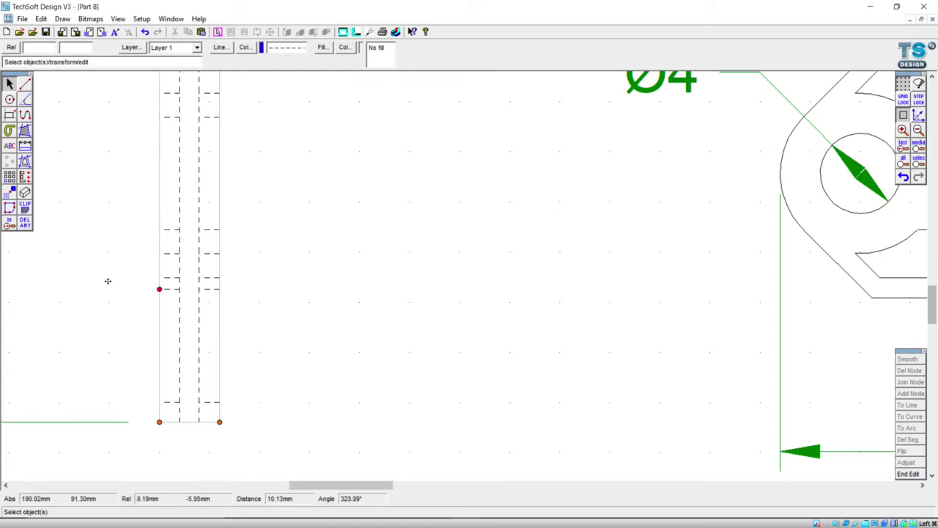
left_click(207, 256)
scroll(314, 260, "down", 2)
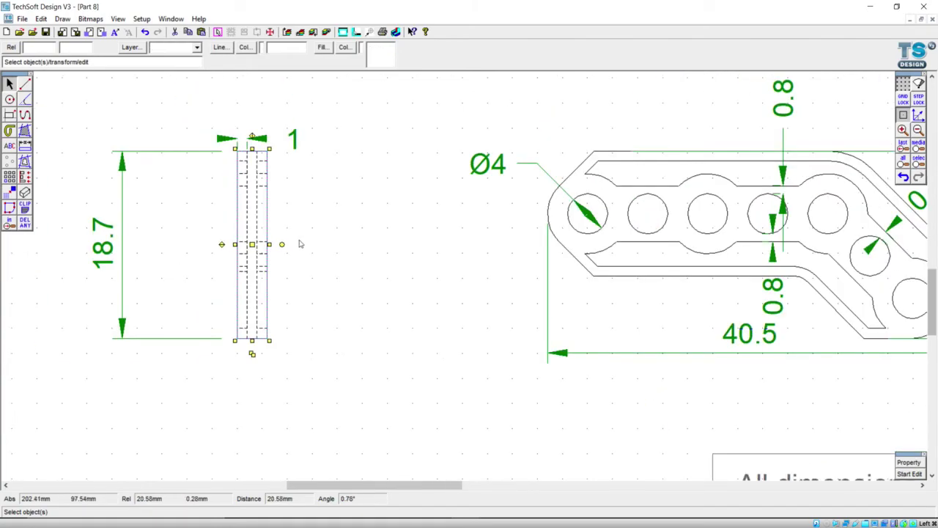
scroll(300, 242, "up", 1)
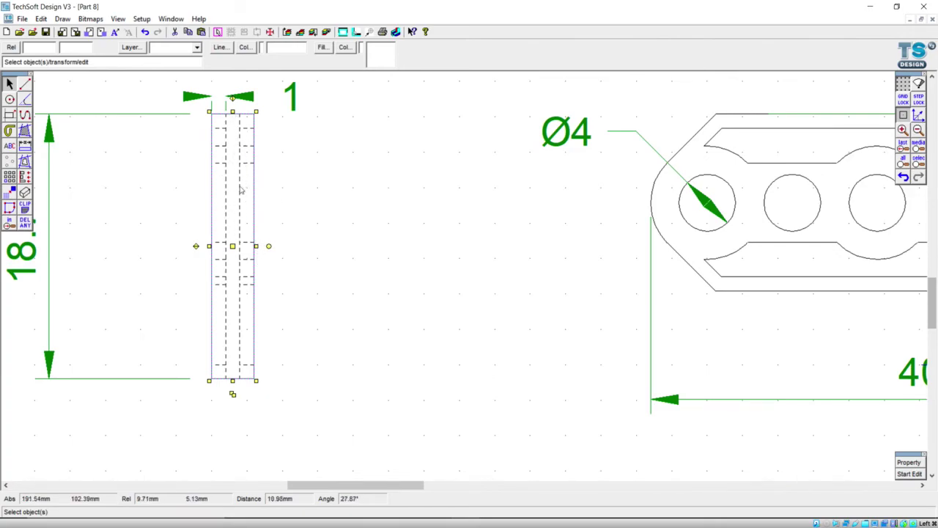
scroll(225, 258, "down", 1)
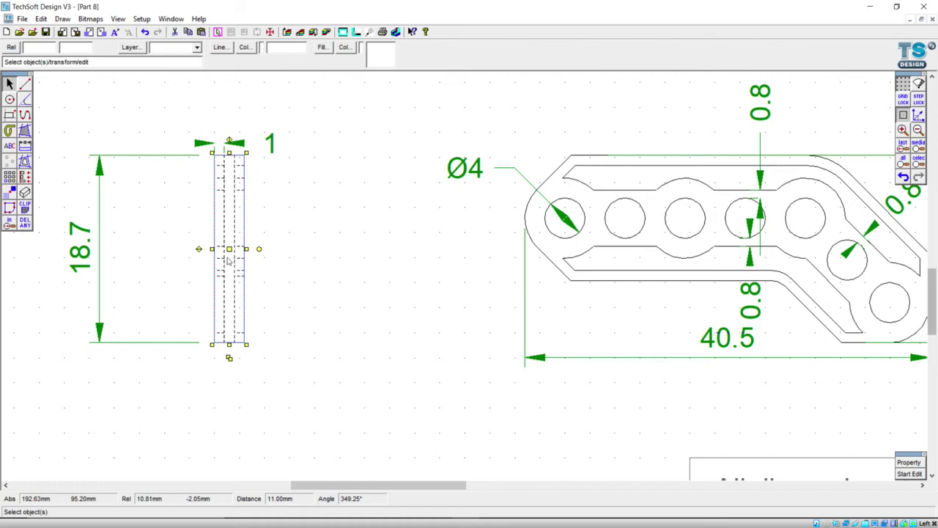
scroll(228, 259, "down", 2)
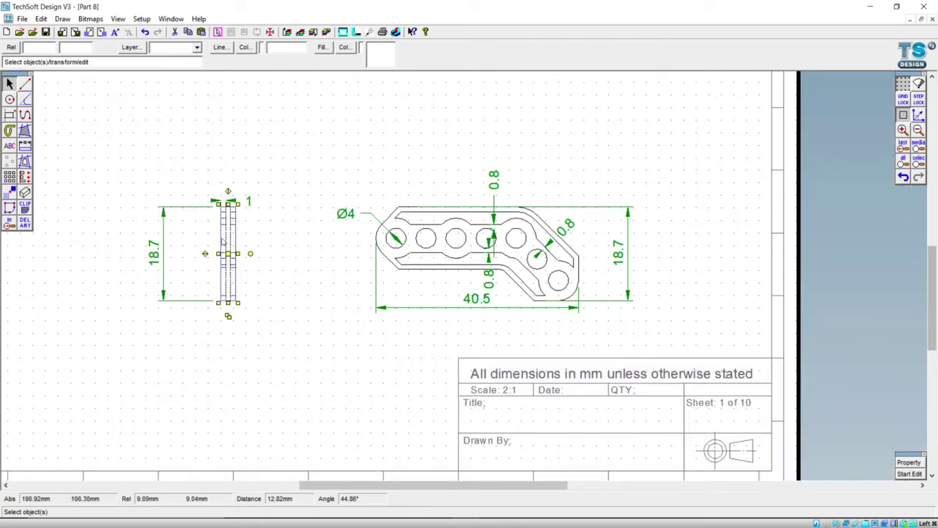
scroll(222, 244, "down", 1)
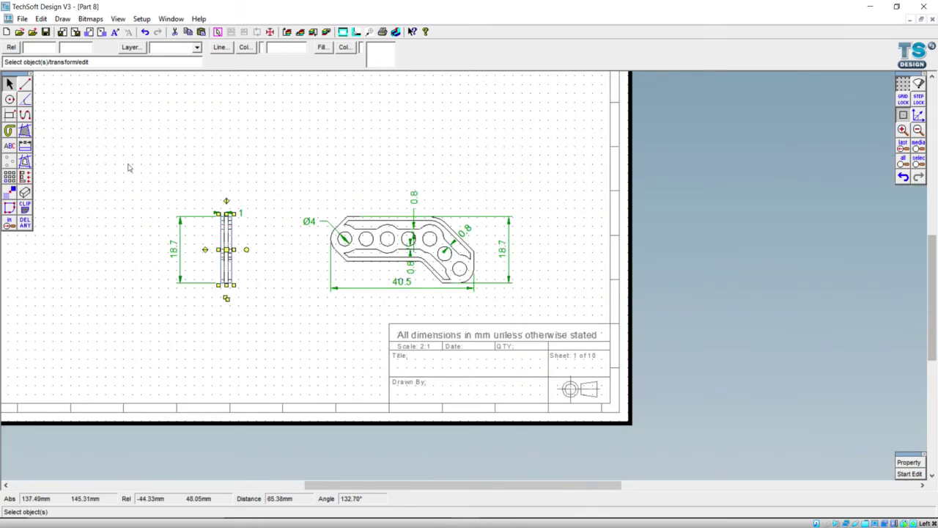
scroll(128, 168, "down", 1)
scroll(83, 115, "down", 1)
scroll(68, 87, "up", 2)
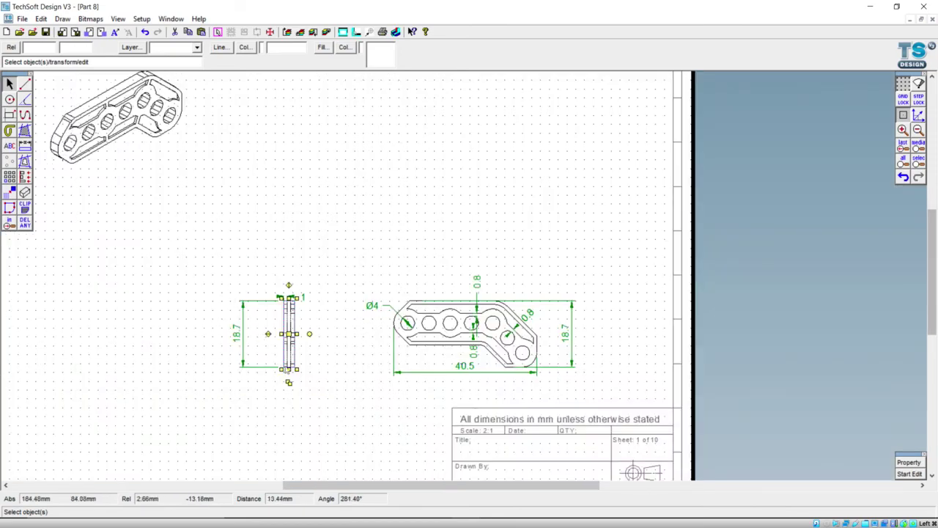
scroll(285, 345, "up", 1)
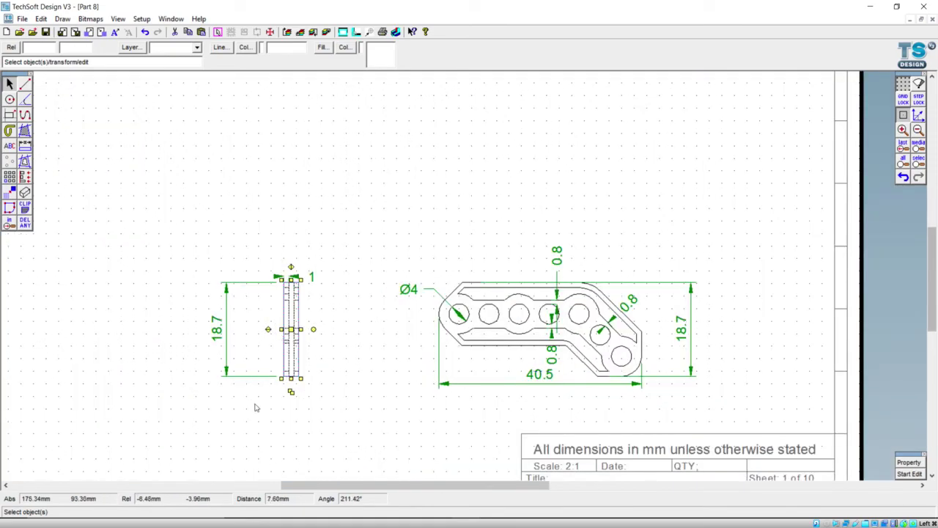
left_click(294, 424)
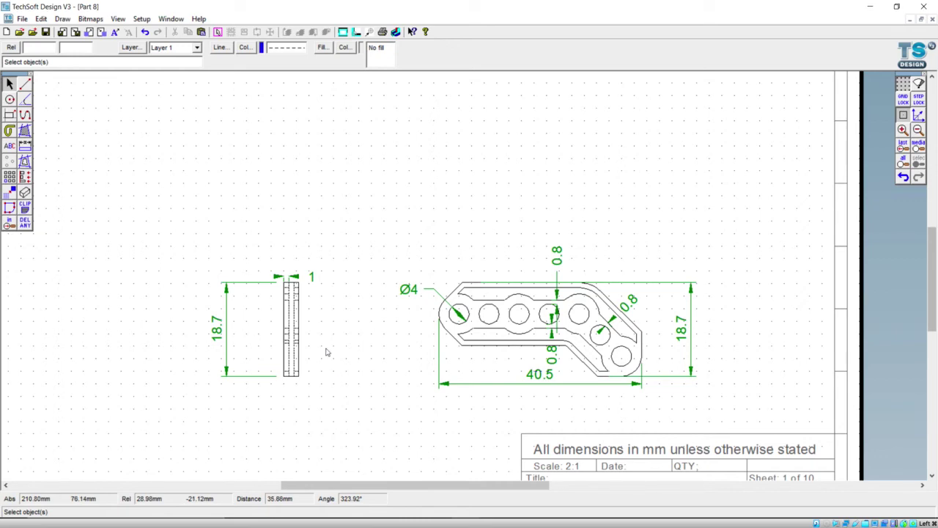
scroll(321, 345, "up", 1)
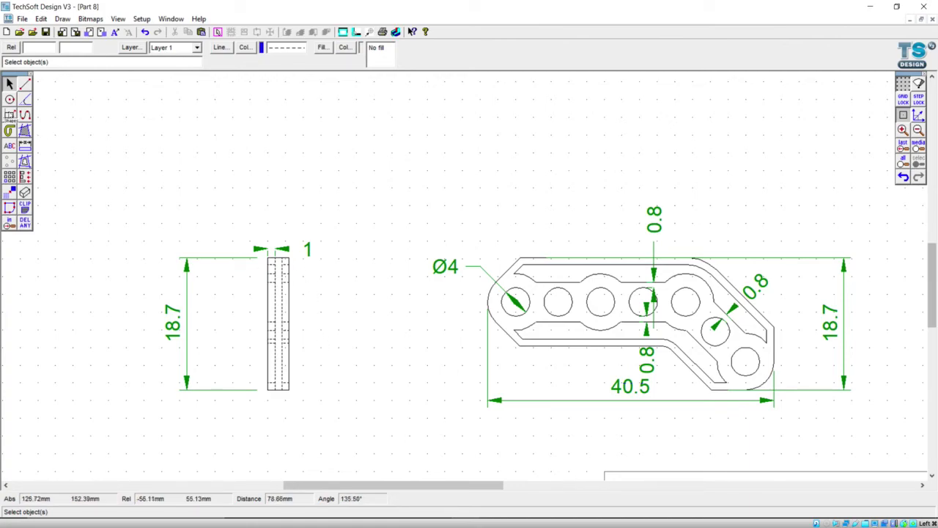
left_click(25, 145)
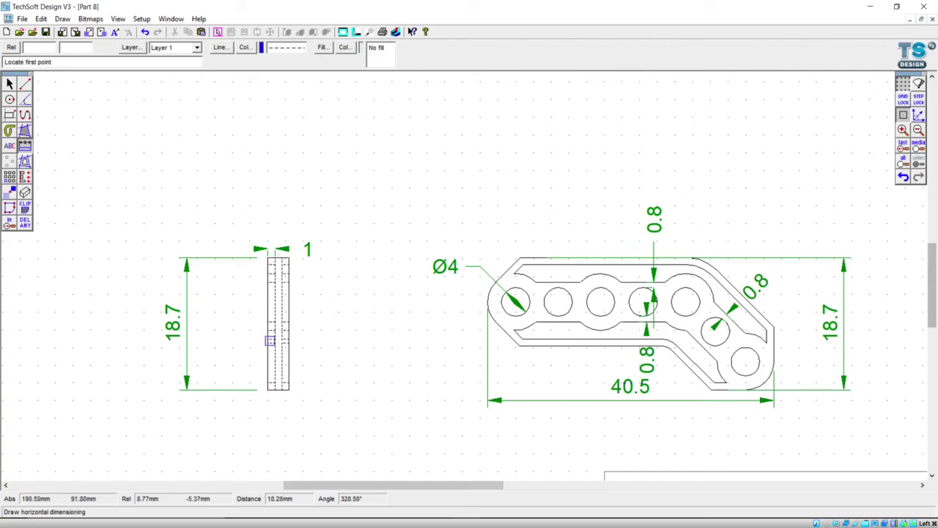
Dimension the side view's bottom edge thickness as 1, placed below the view
scroll(285, 400, "up", 1)
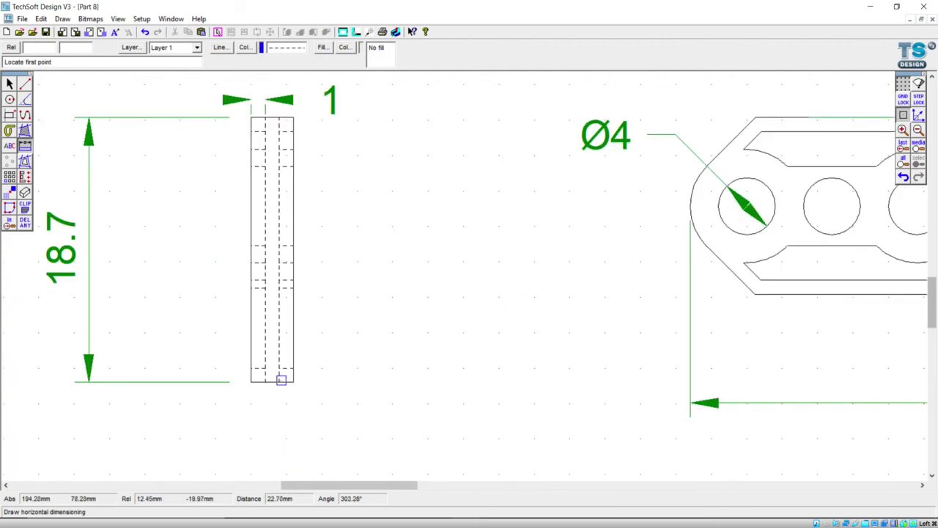
left_click(280, 380)
left_click(293, 381)
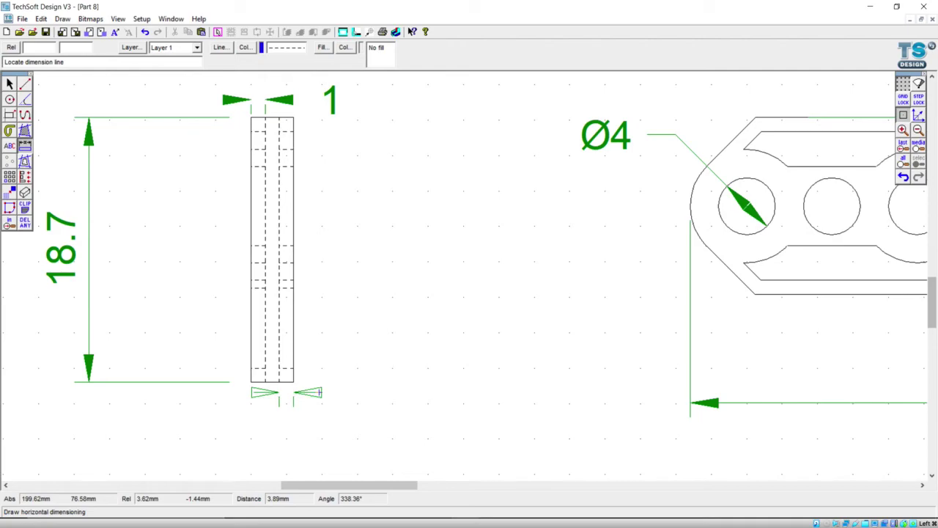
left_click(320, 393)
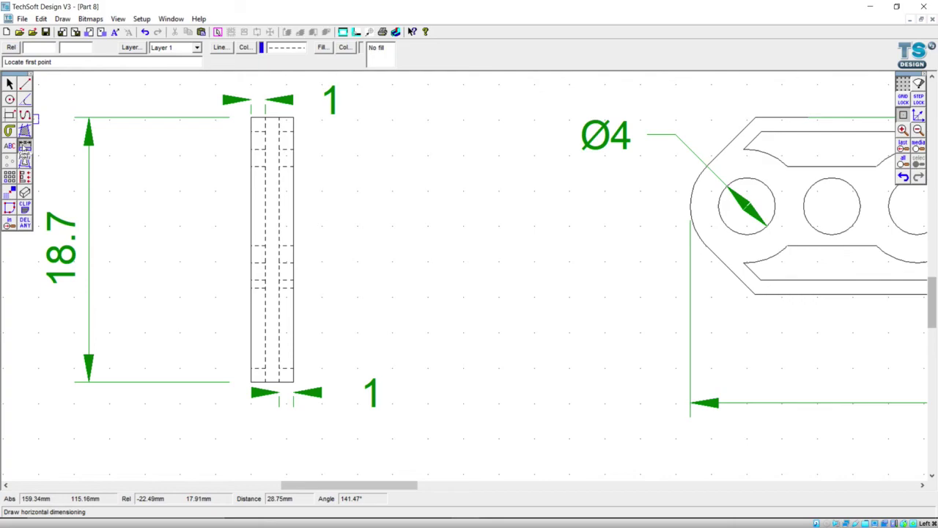
Switch to vertical dimensioning and add the 5.6 and 5.65 hole dimensions right of the side view
left_click(25, 146)
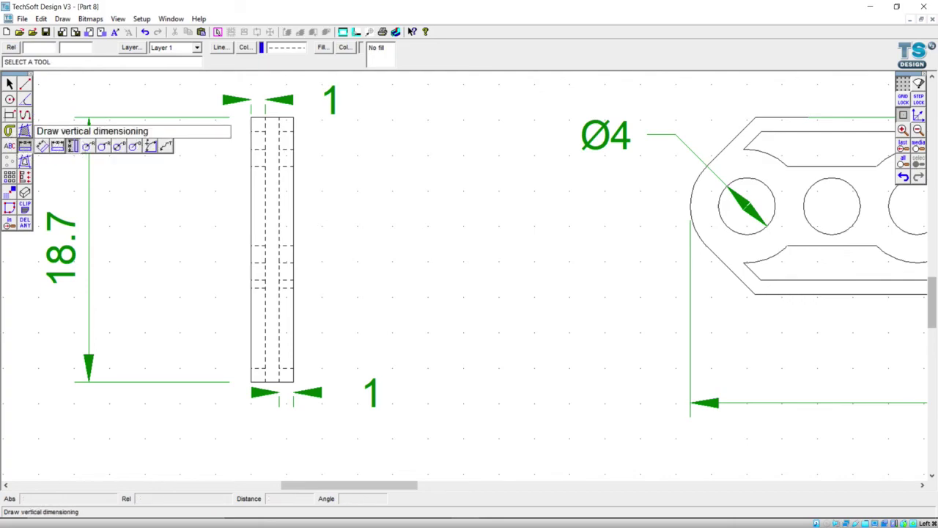
left_click(73, 148)
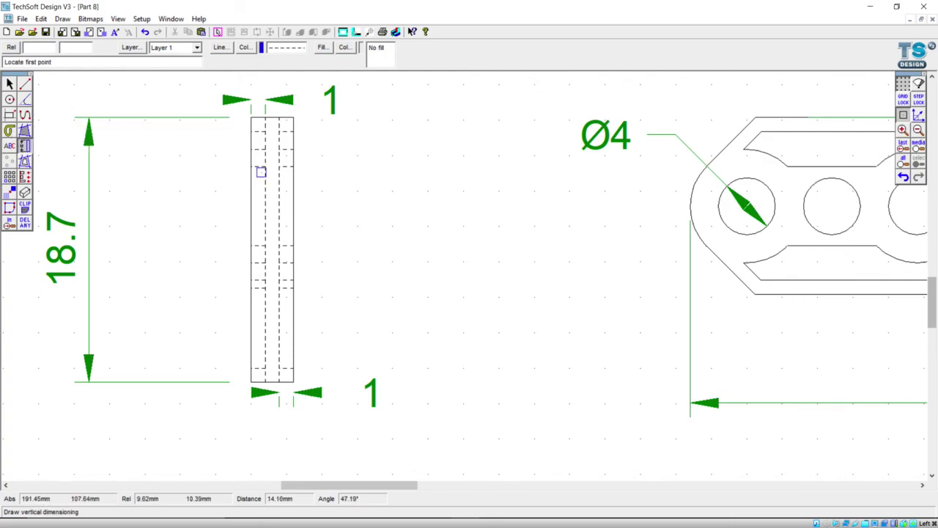
left_click(278, 168)
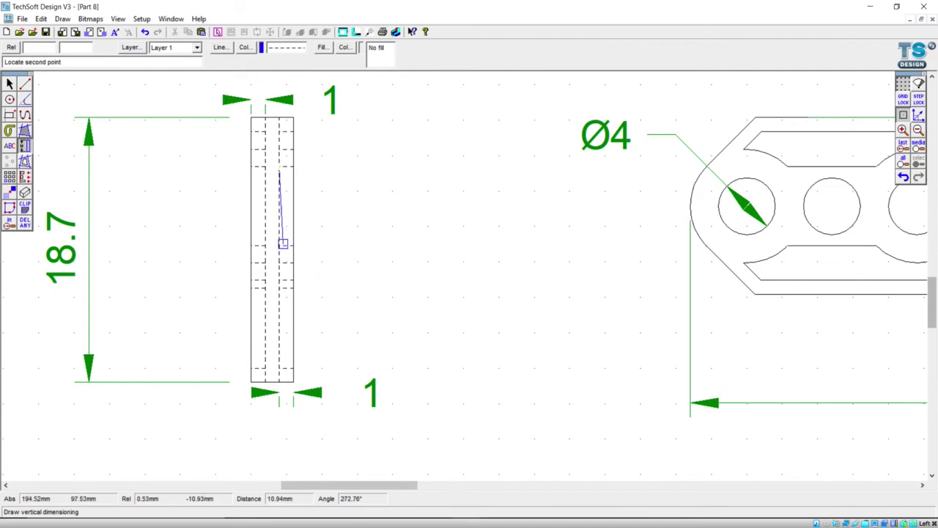
left_click(281, 244)
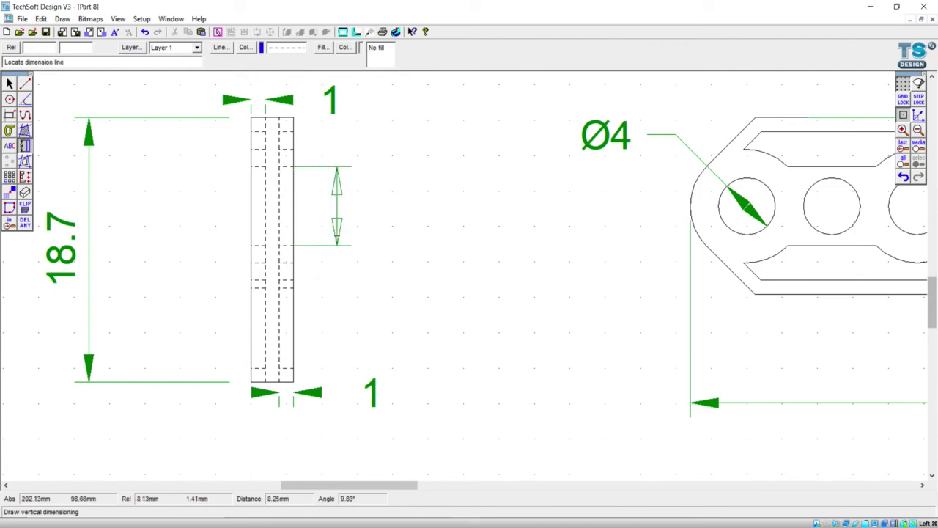
left_click(345, 229)
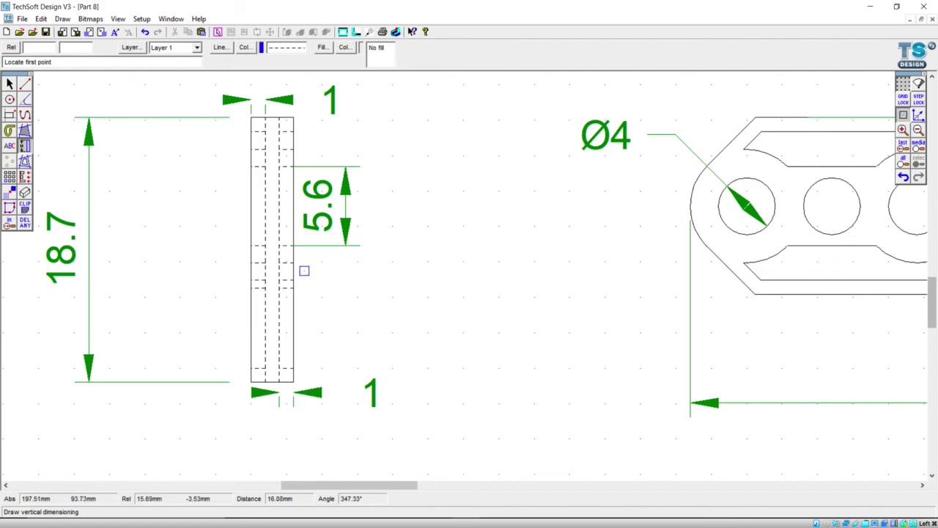
left_click(281, 288)
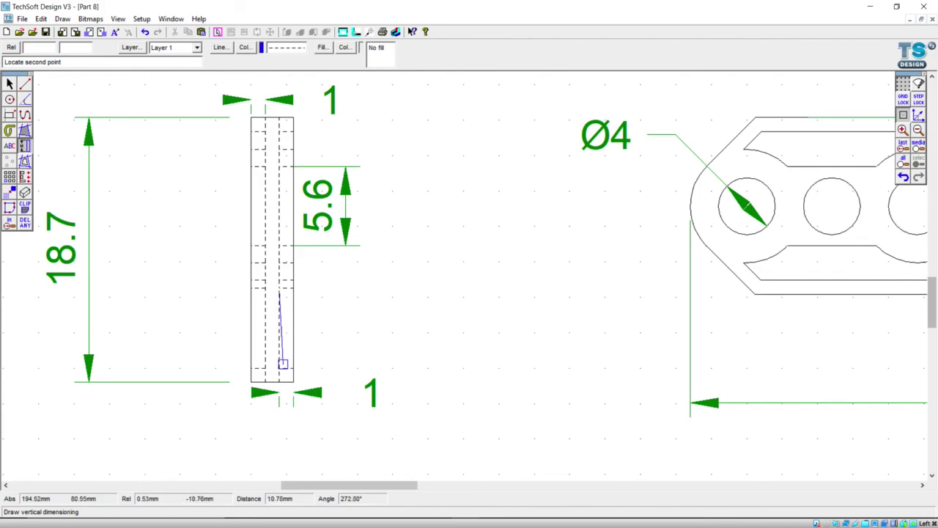
left_click(282, 368)
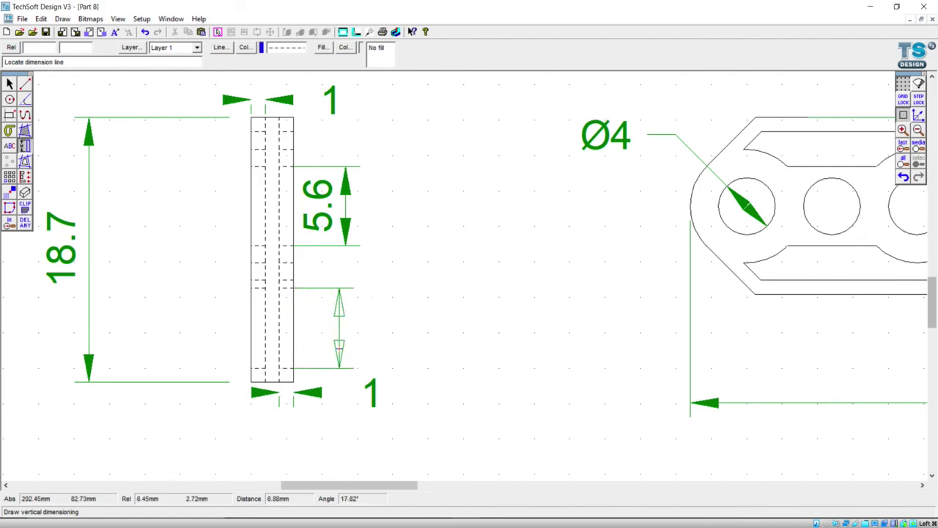
left_click(342, 328)
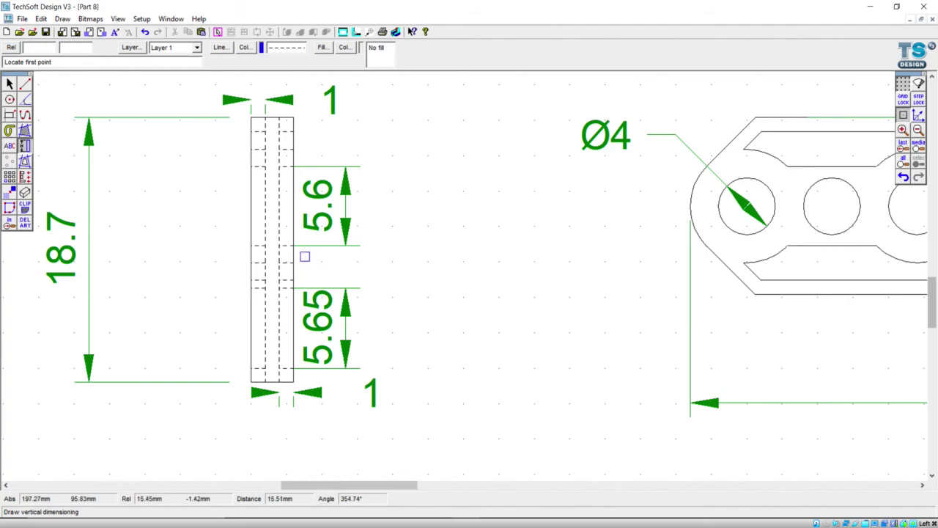
Add the 1.2 and 1.28 vertical dimensions on the left of the side view
left_click(247, 247)
left_click(249, 262)
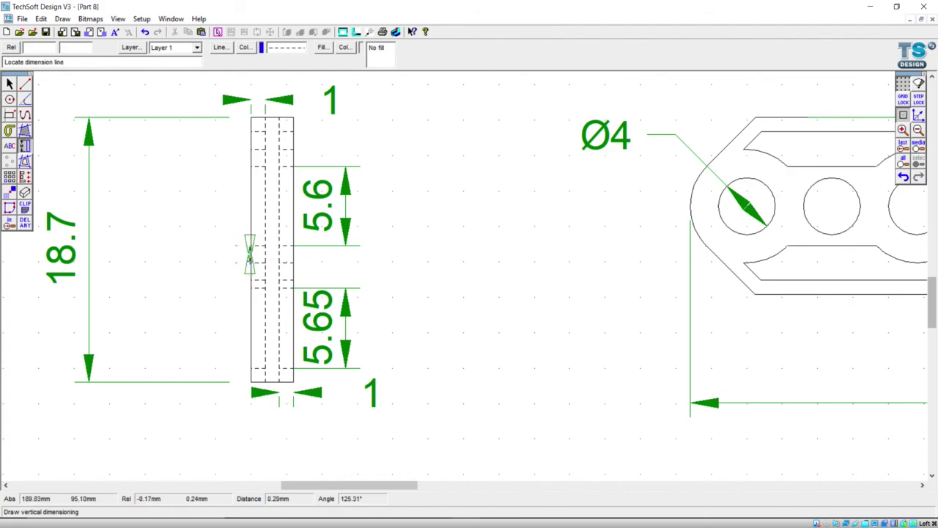
left_click(220, 255)
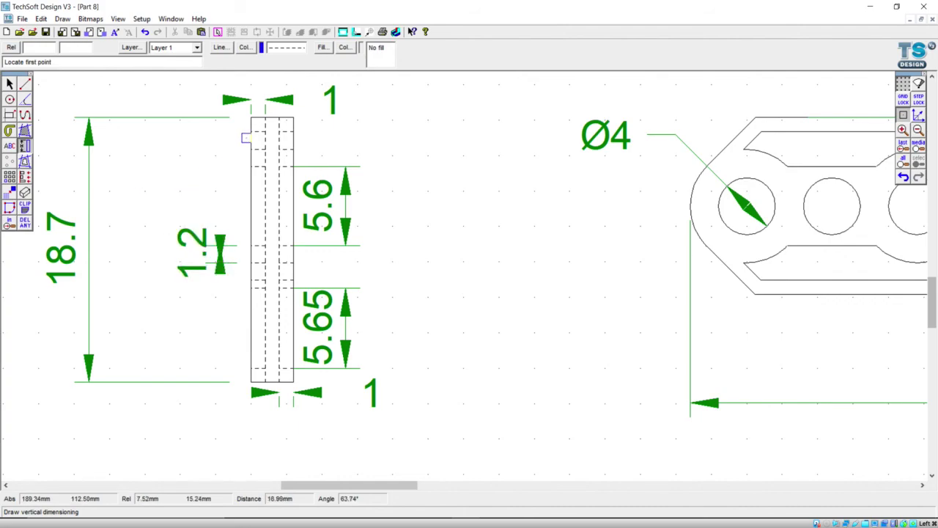
left_click(252, 129)
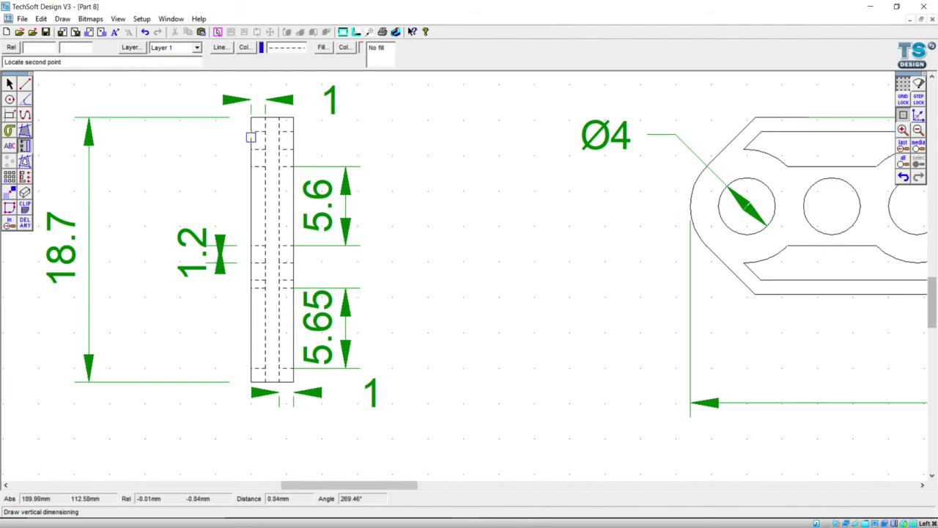
left_click(251, 168)
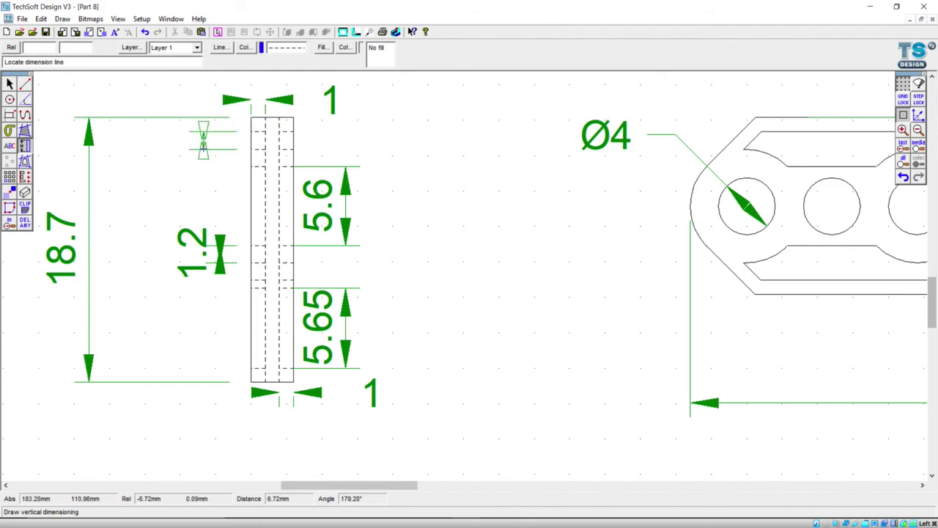
left_click(203, 149)
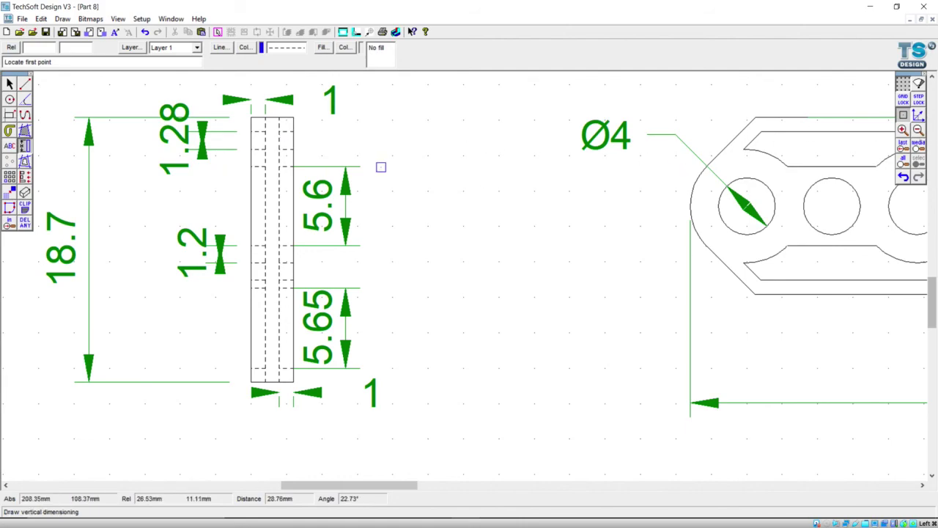
scroll(382, 167, "down", 1)
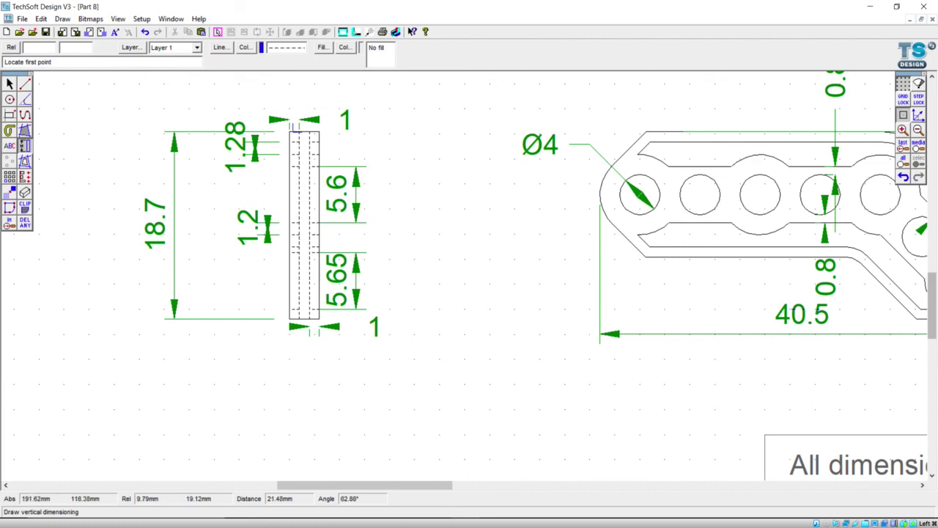